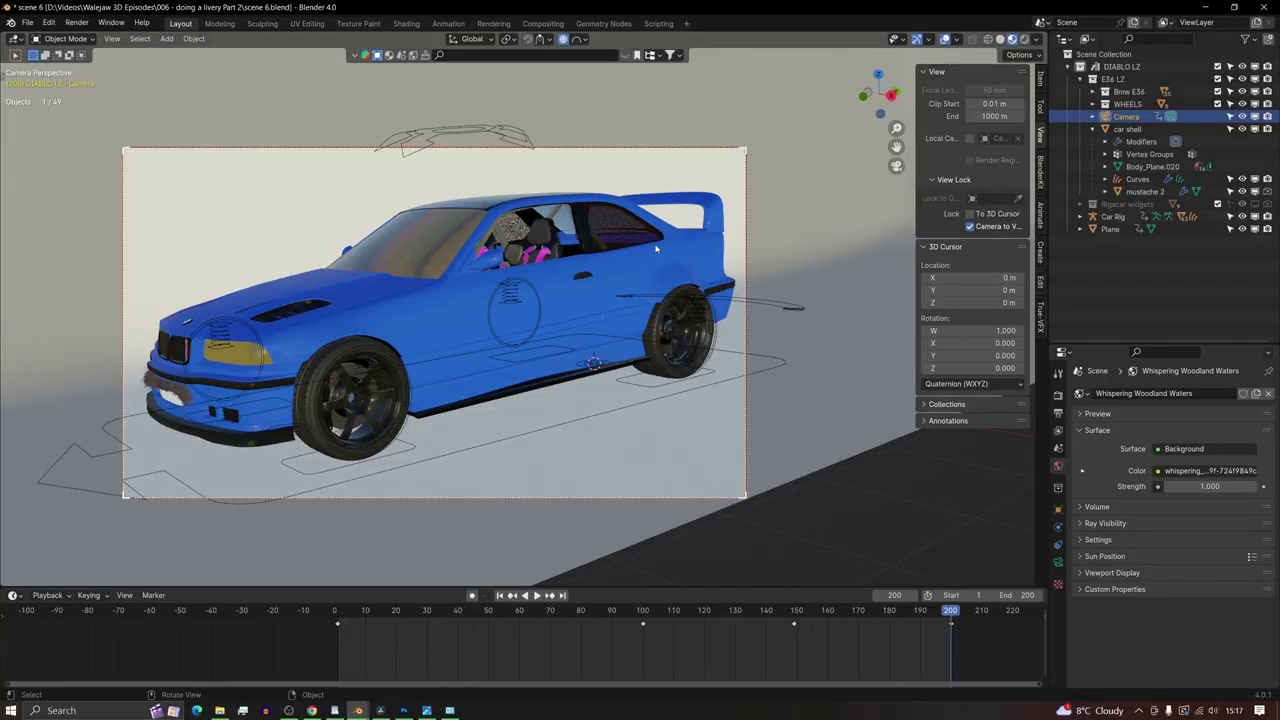
- Select the car shell in the Texture Paint workspace and show its CarPaint material slots
{"action": "left_click", "coordinate": [464, 301]}
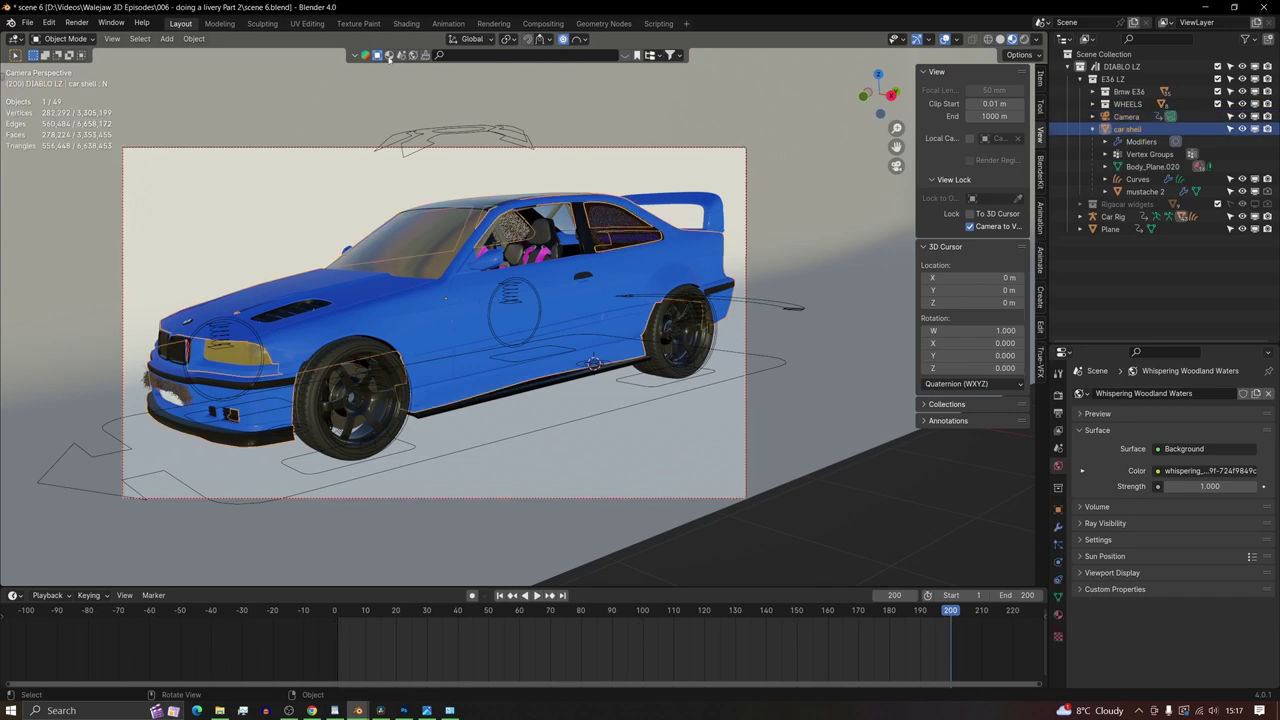
{"action": "left_click", "coordinate": [358, 23]}
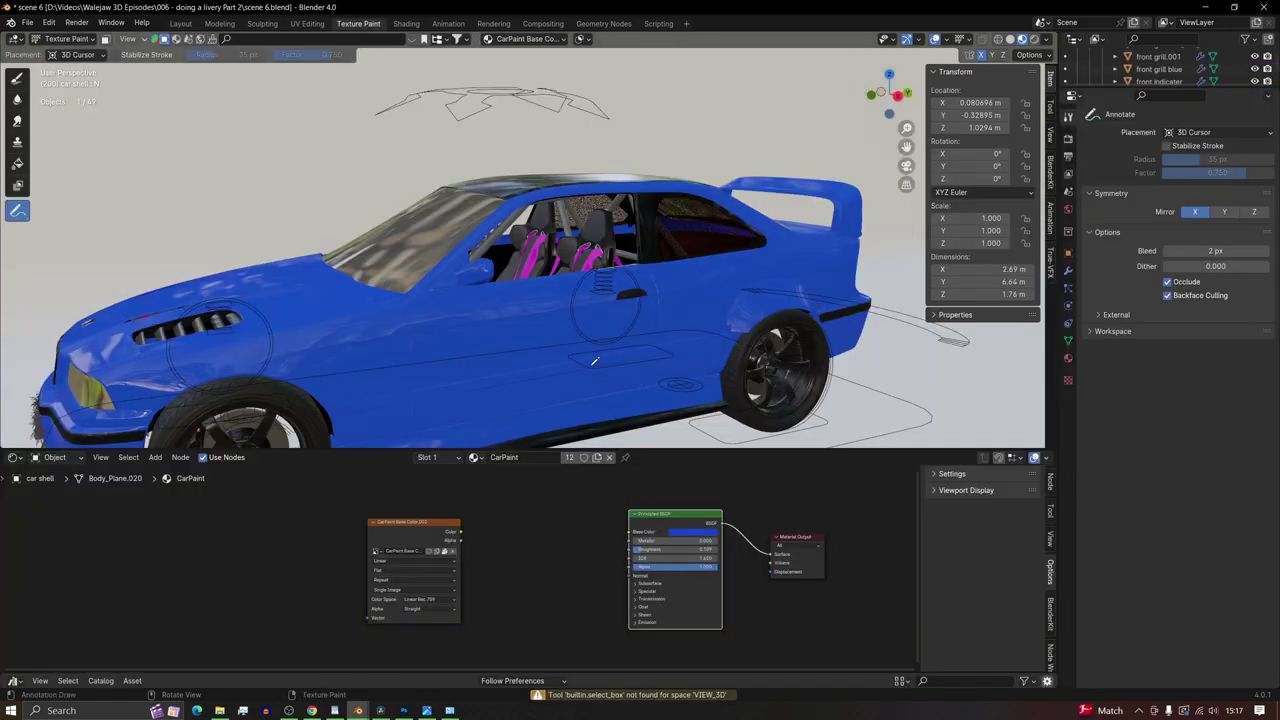
{"action": "left_click", "coordinate": [553, 40]}
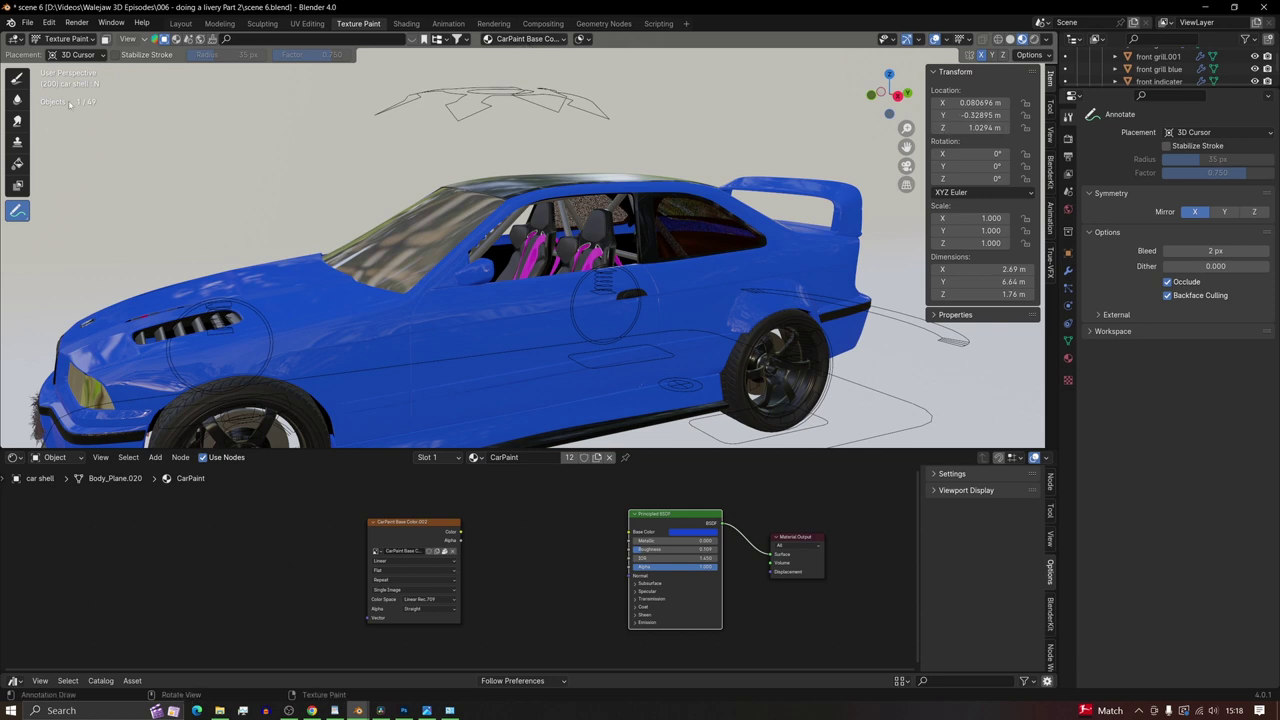
- With the Draw brush, add a blank blue 10000 px Base Color paint slot to CarPaint
{"action": "left_click", "coordinate": [19, 82]}
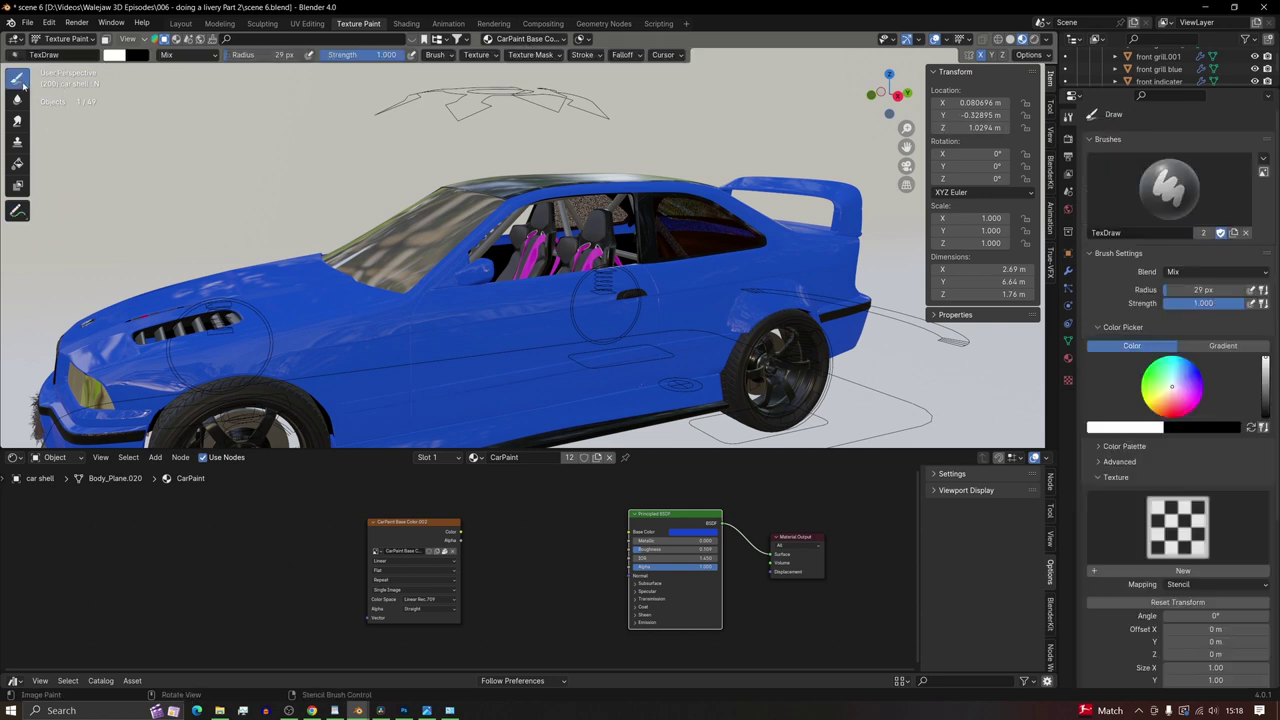
{"action": "left_click", "coordinate": [562, 39]}
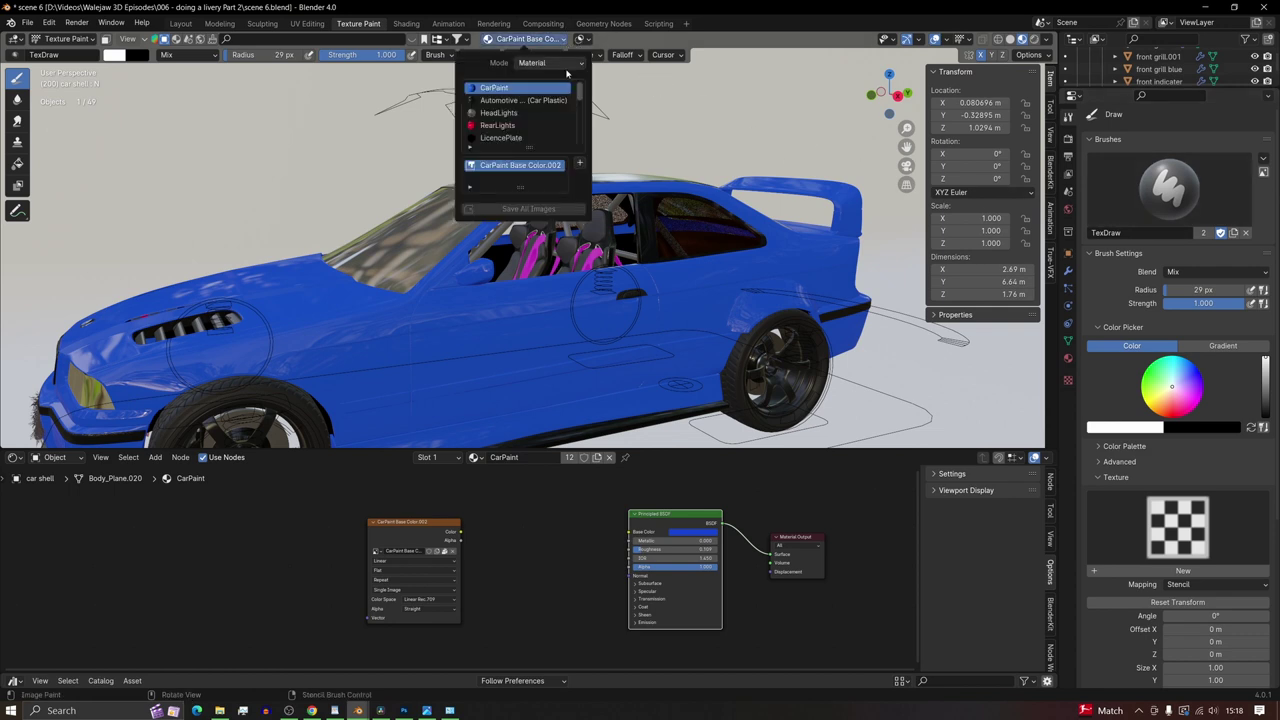
{"action": "left_click", "coordinate": [580, 165]}
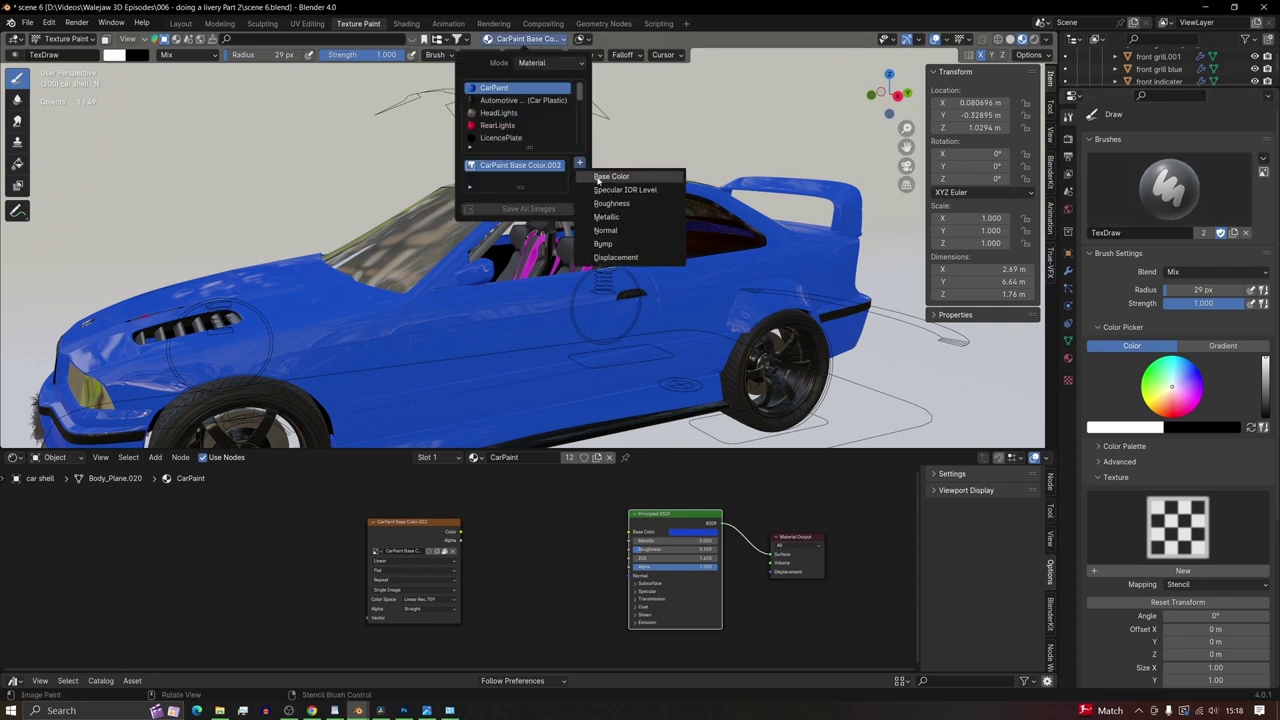
{"action": "left_click", "coordinate": [598, 178]}
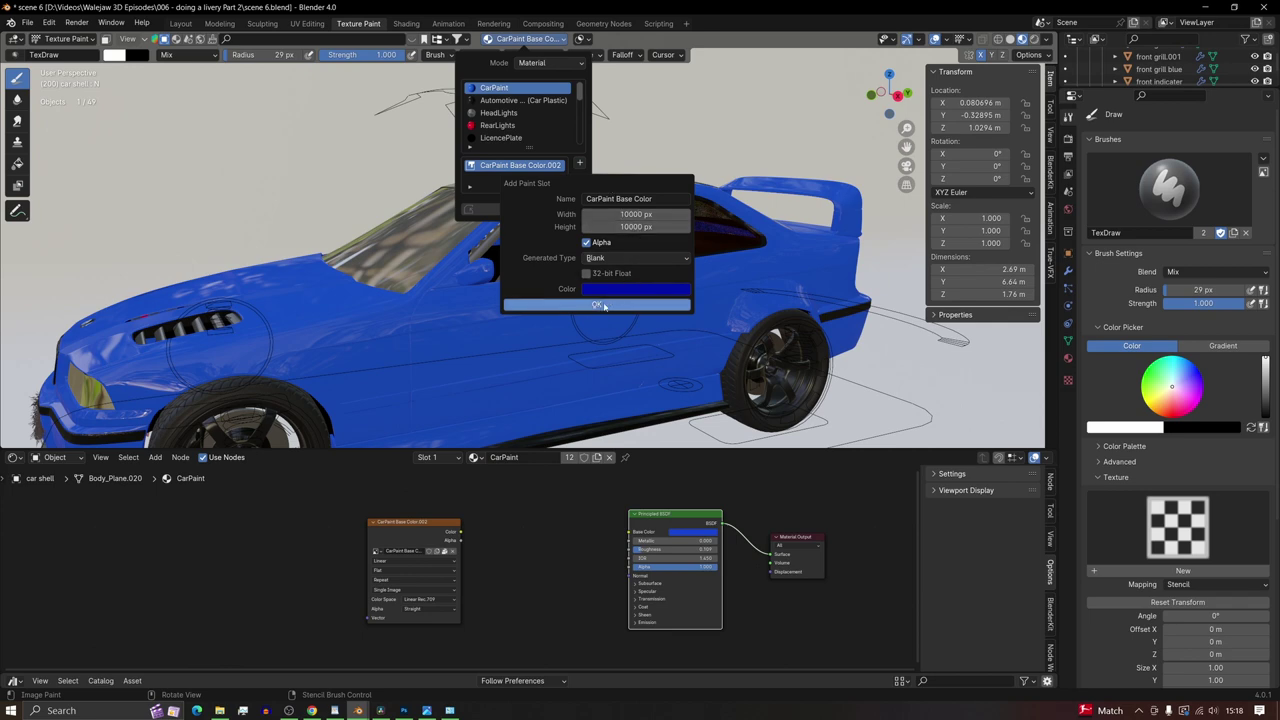
{"action": "left_click", "coordinate": [603, 307]}
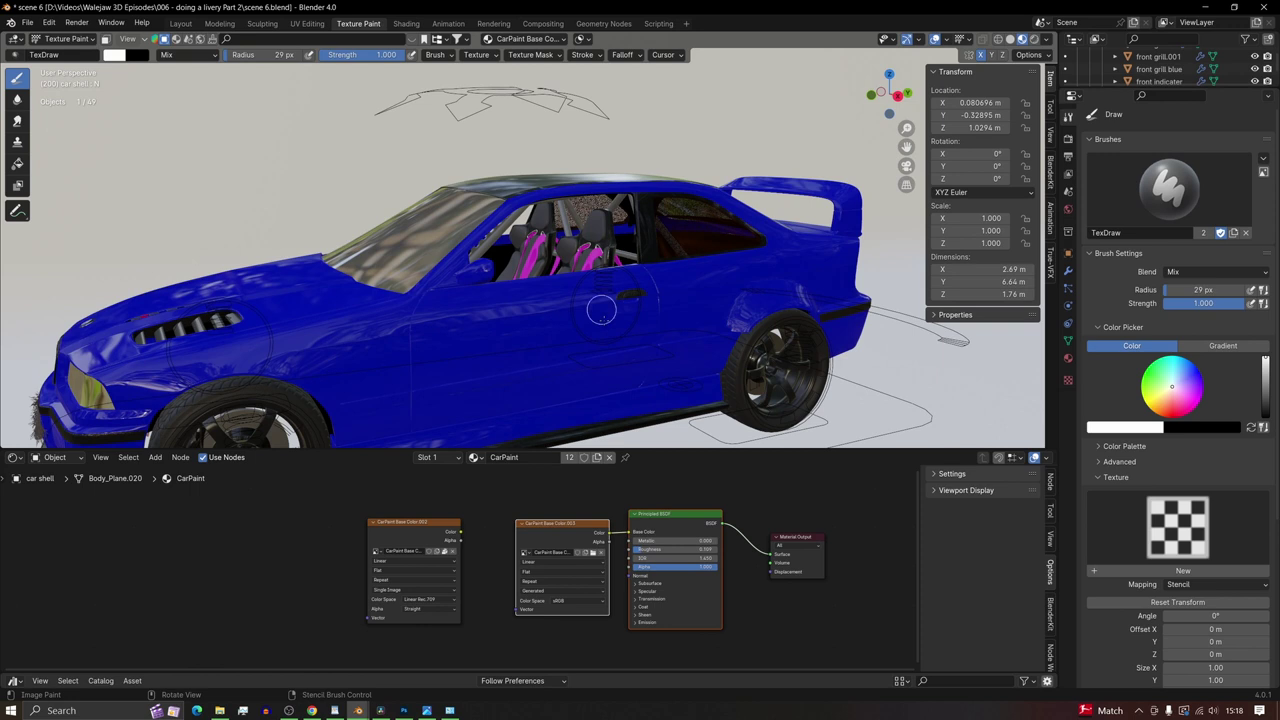
- Give the draw brush a new texture loaded with texture.png from the E36 STICKERS folder
{"action": "left_click_drag", "start_coordinate": [590, 527], "coordinate": [551, 513]}
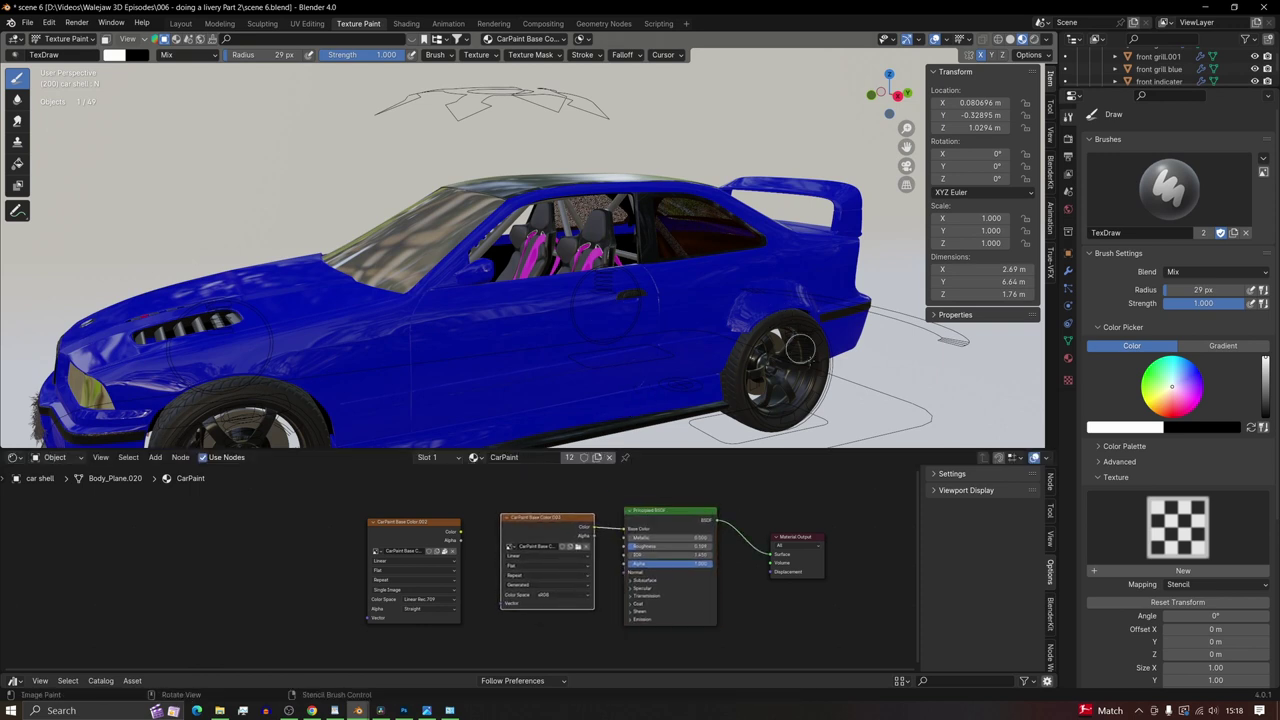
{"action": "left_click", "coordinate": [1154, 572]}
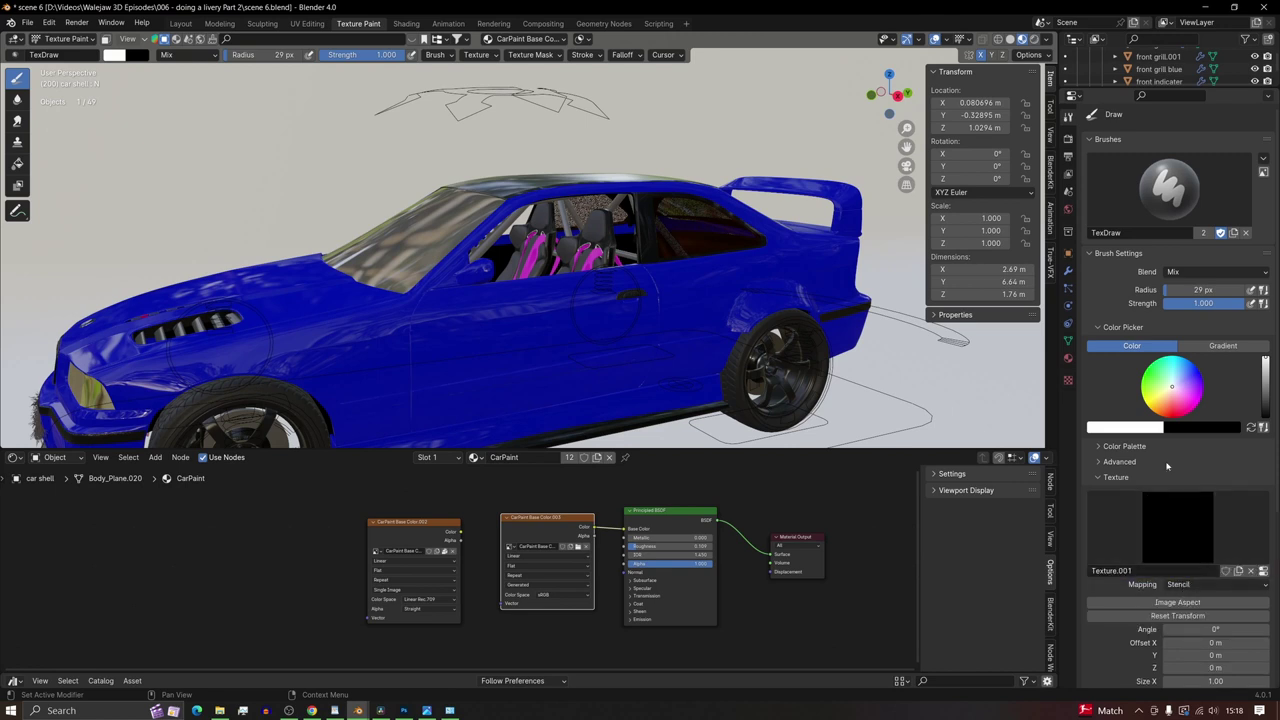
{"action": "left_click", "coordinate": [1068, 382]}
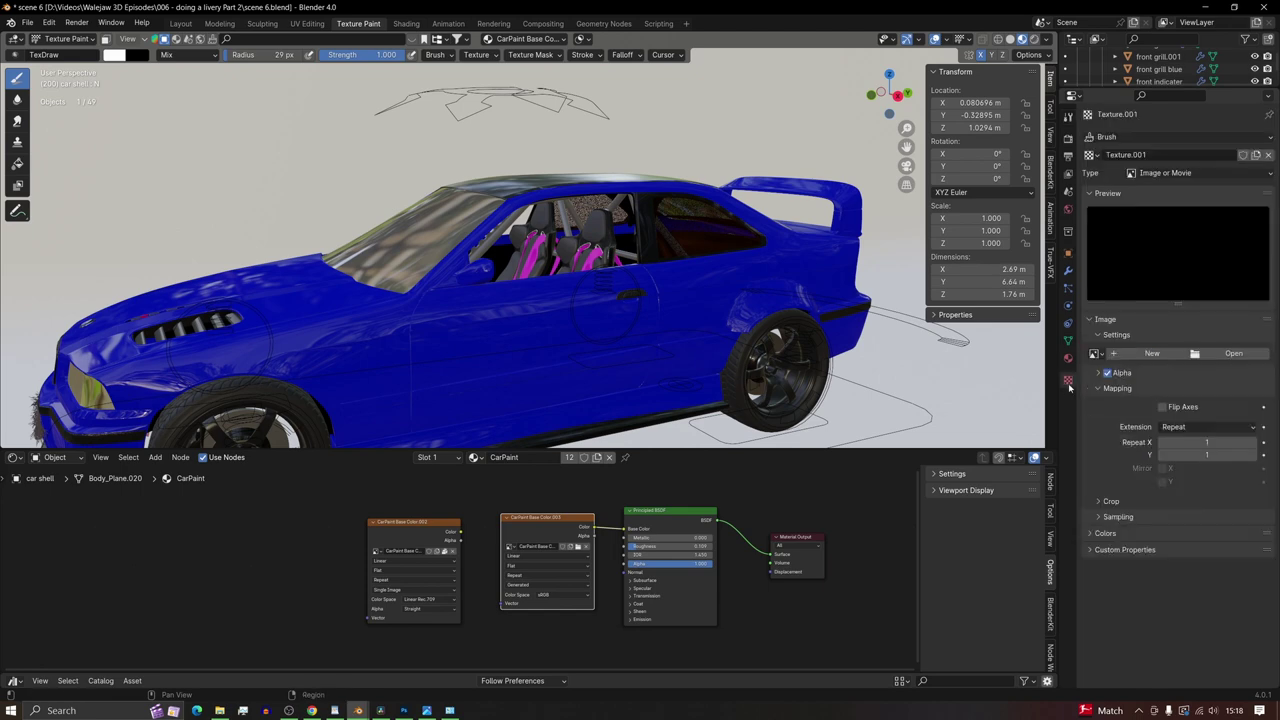
{"action": "left_click", "coordinate": [1230, 354]}
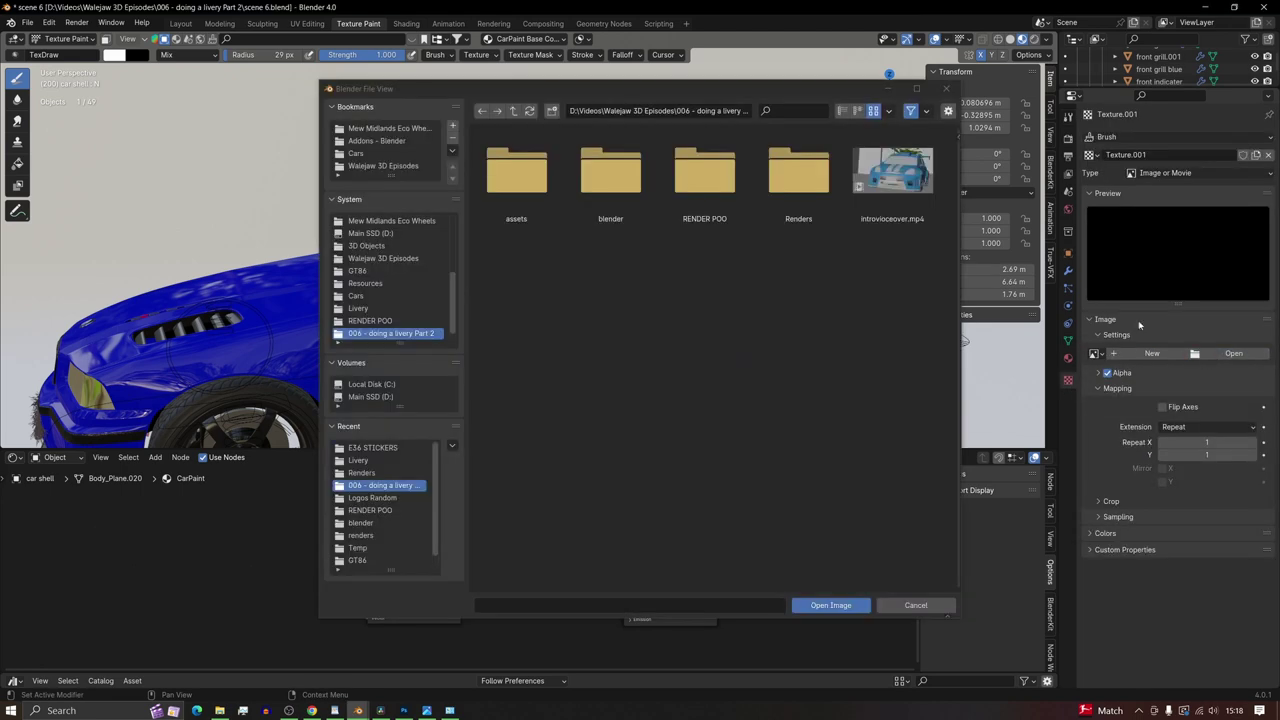
{"action": "left_click", "coordinate": [372, 447]}
{"action": "left_click", "coordinate": [610, 535]}
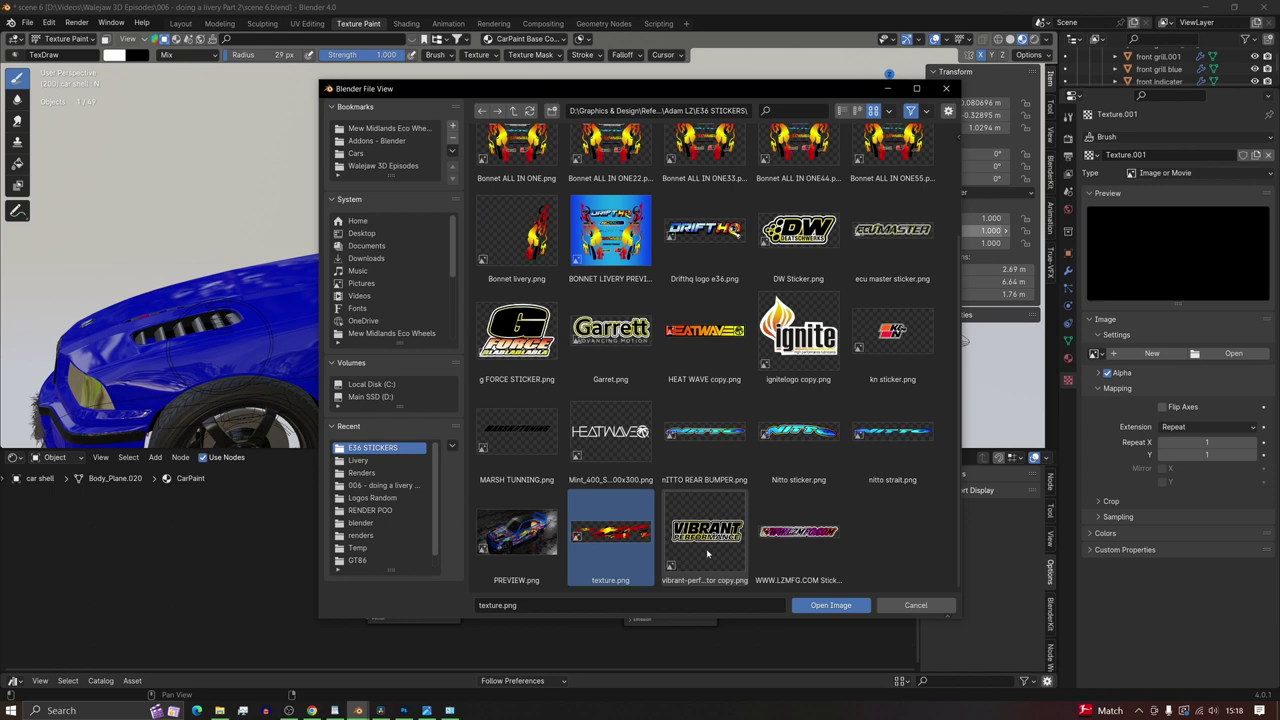
{"action": "left_click", "coordinate": [830, 605]}
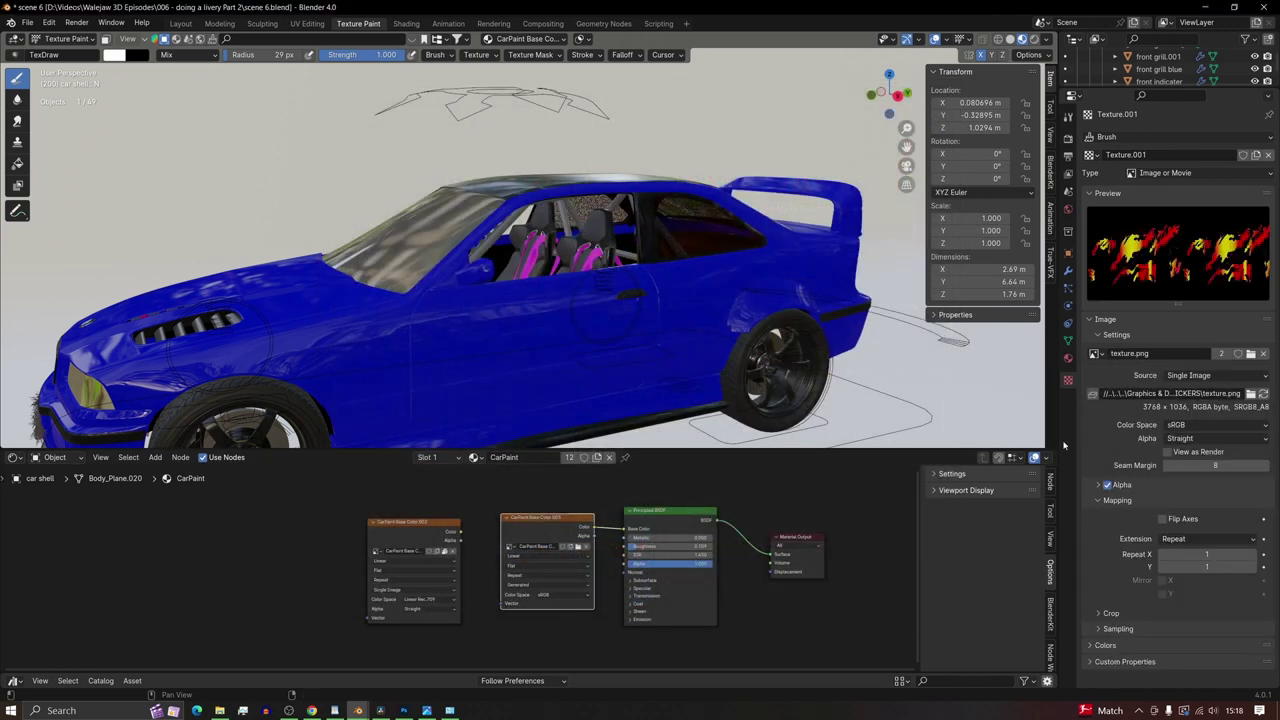
{"action": "left_click", "coordinate": [1068, 120]}
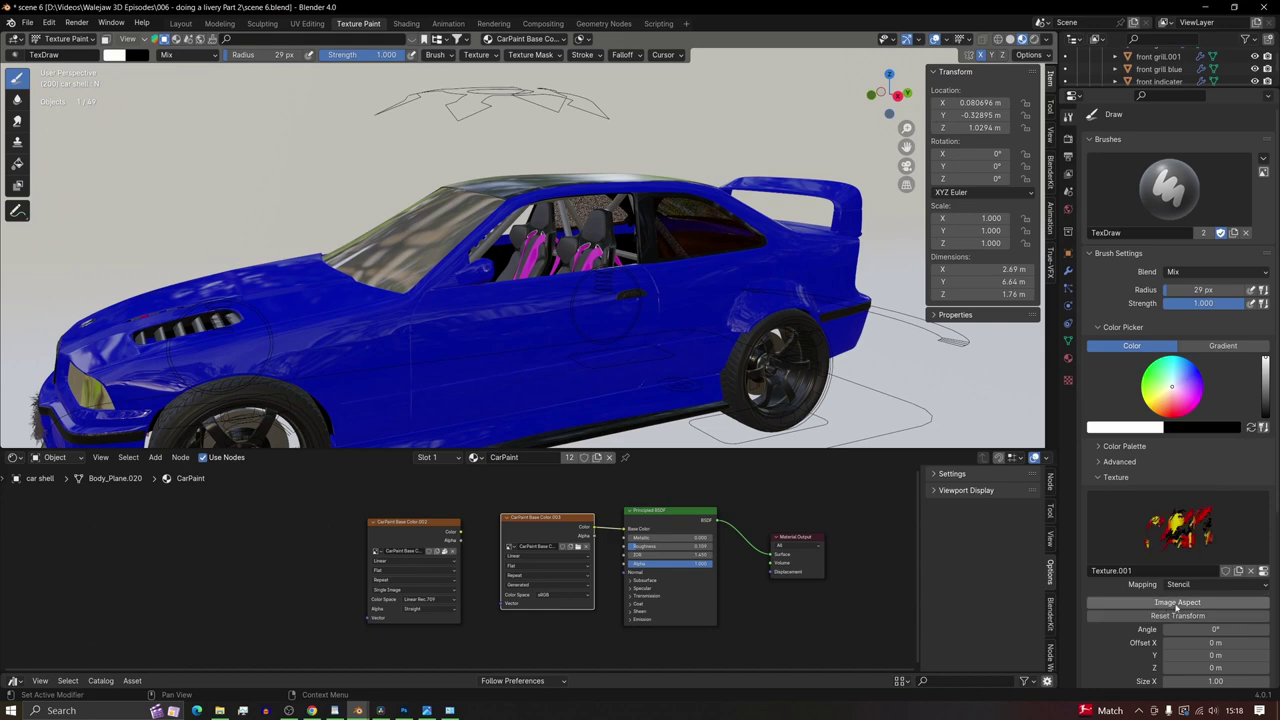
{"action": "left_click_drag", "start_coordinate": [812, 449], "coordinate": [812, 583]}
- In right orthographic view, move and enlarge the flame stencil across the car's side
{"action": "left_click", "coordinate": [897, 94]}
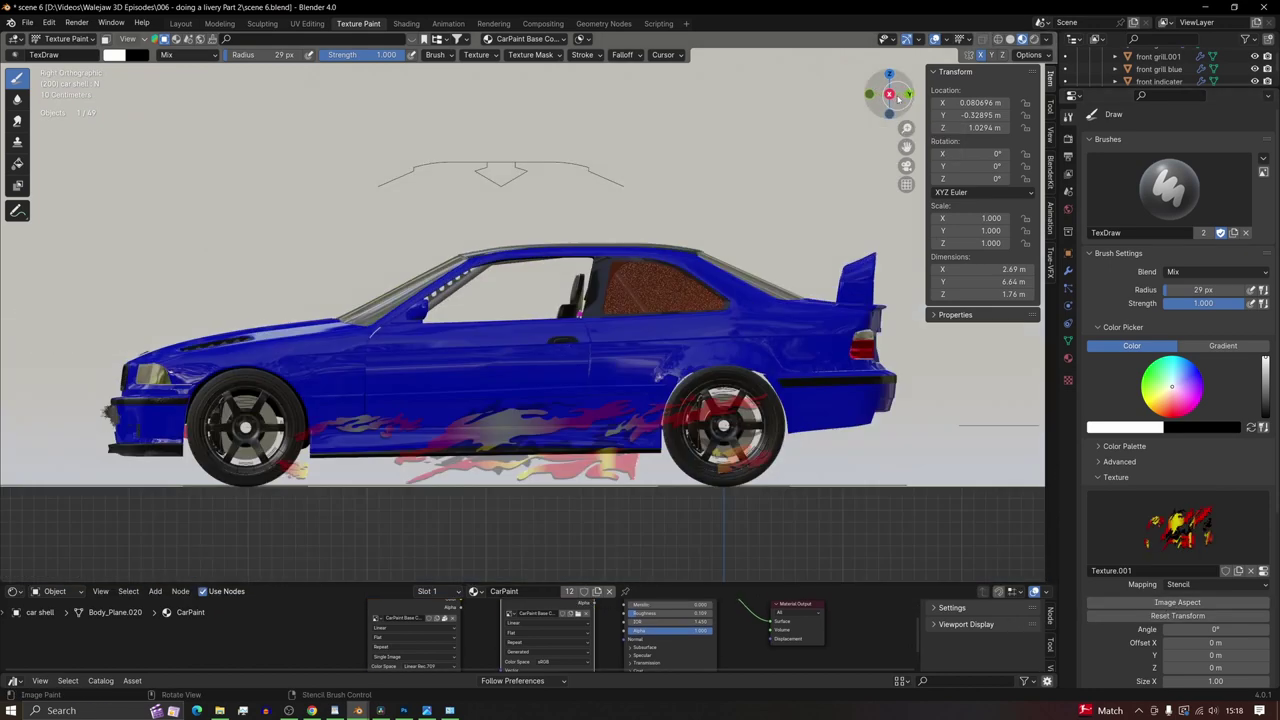
{"action": "right_click_drag", "start_coordinate": [620, 416], "coordinate": [600, 387]}
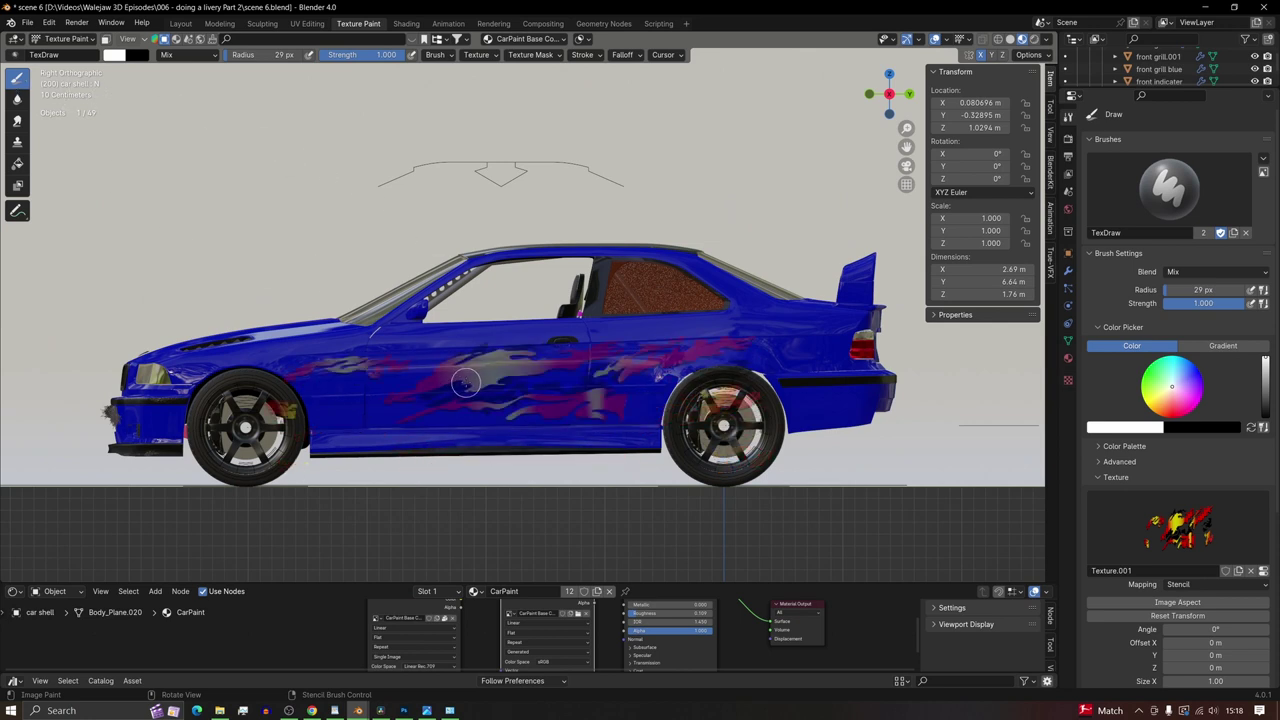
{"action": "right_click_drag", "start_coordinate": [560, 402], "coordinate": [609, 402], "text": "shift"}
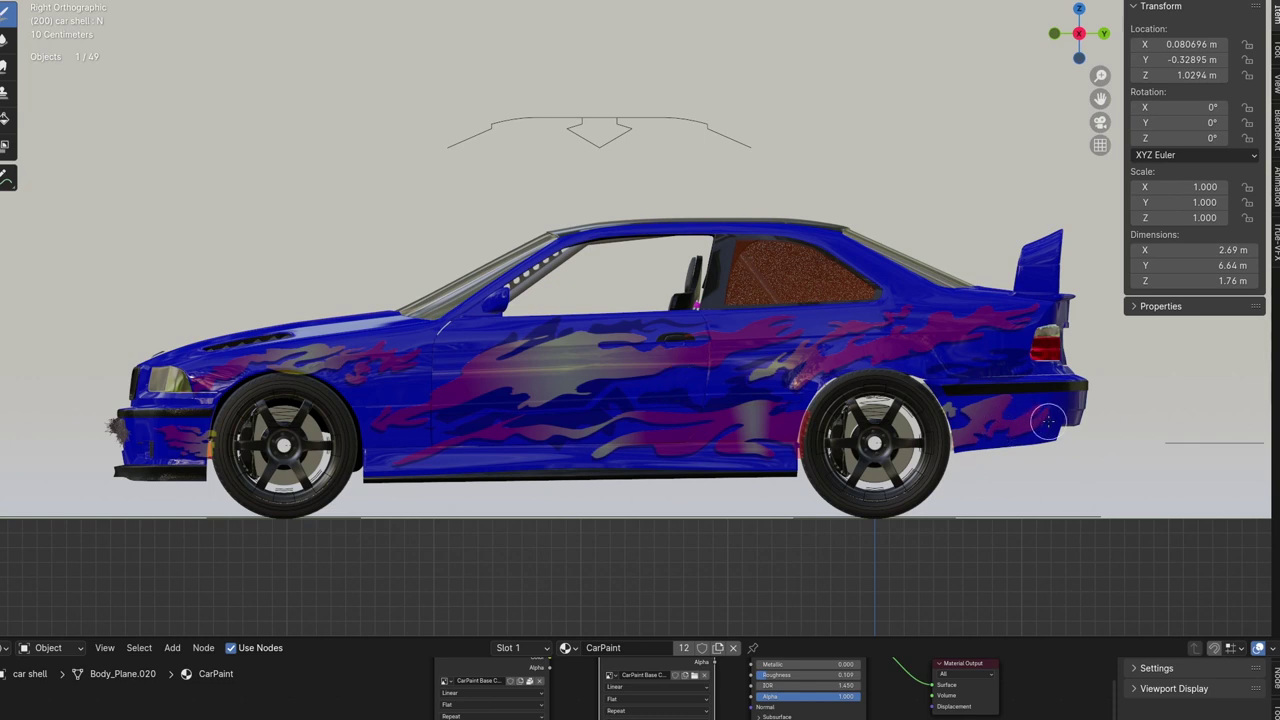
- Paint the yellow, red and black flames from rear bumper across doors and rear quarter
{"action": "left_click_drag", "start_coordinate": [1046, 410], "coordinate": [1010, 430]}
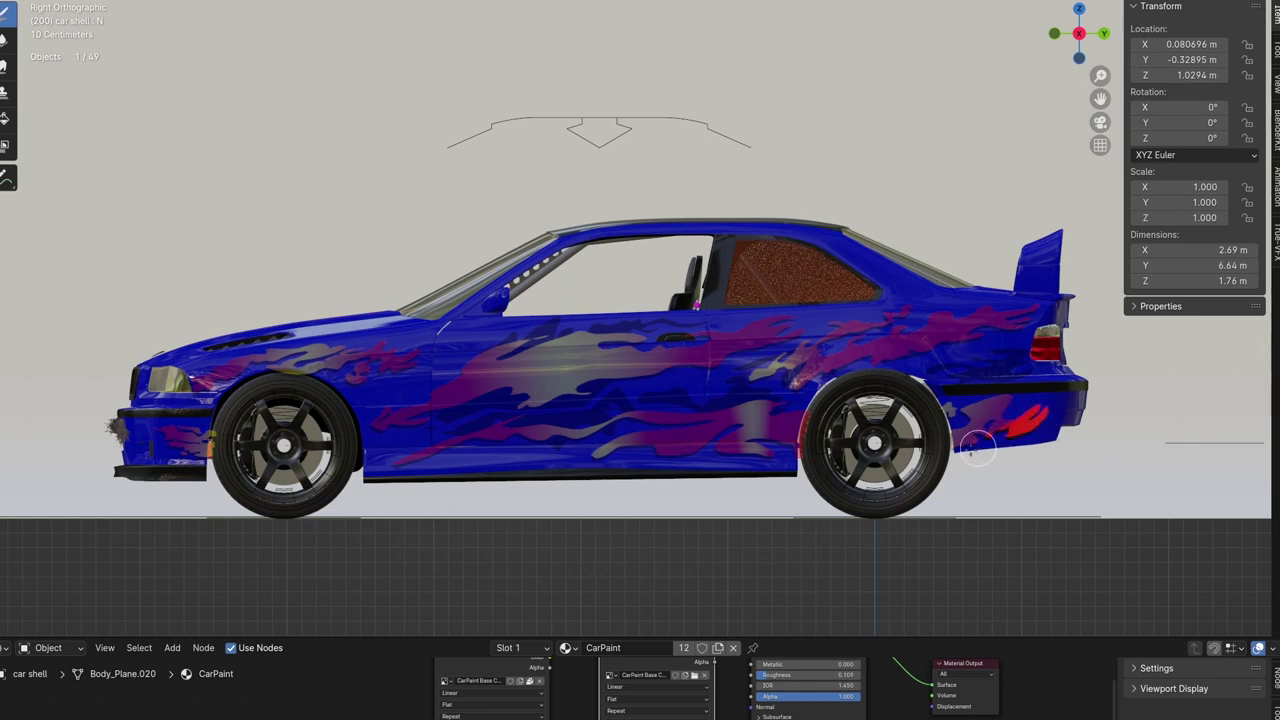
{"action": "left_click_drag", "start_coordinate": [1035, 380], "coordinate": [1007, 305]}
{"action": "mouse_move", "coordinate": [1149, 310]}
{"action": "left_mouse_down"}
{"action": "mouse_move", "coordinate": [981, 370]}
{"action": "mouse_move", "coordinate": [784, 356]}
{"action": "mouse_move", "coordinate": [541, 417]}
{"action": "mouse_move", "coordinate": [903, 415]}
{"action": "mouse_move", "coordinate": [863, 460]}
{"action": "mouse_move", "coordinate": [893, 461]}
{"action": "mouse_move", "coordinate": [535, 385]}
{"action": "mouse_move", "coordinate": [792, 316]}
{"action": "mouse_move", "coordinate": [570, 390]}
{"action": "mouse_move", "coordinate": [383, 510]}
{"action": "mouse_move", "coordinate": [373, 416]}
{"action": "mouse_move", "coordinate": [324, 371]}
{"action": "mouse_move", "coordinate": [180, 376]}
{"action": "mouse_move", "coordinate": [360, 366]}
{"action": "mouse_move", "coordinate": [161, 461]}
{"action": "mouse_move", "coordinate": [130, 507]}
{"action": "left_mouse_up"}
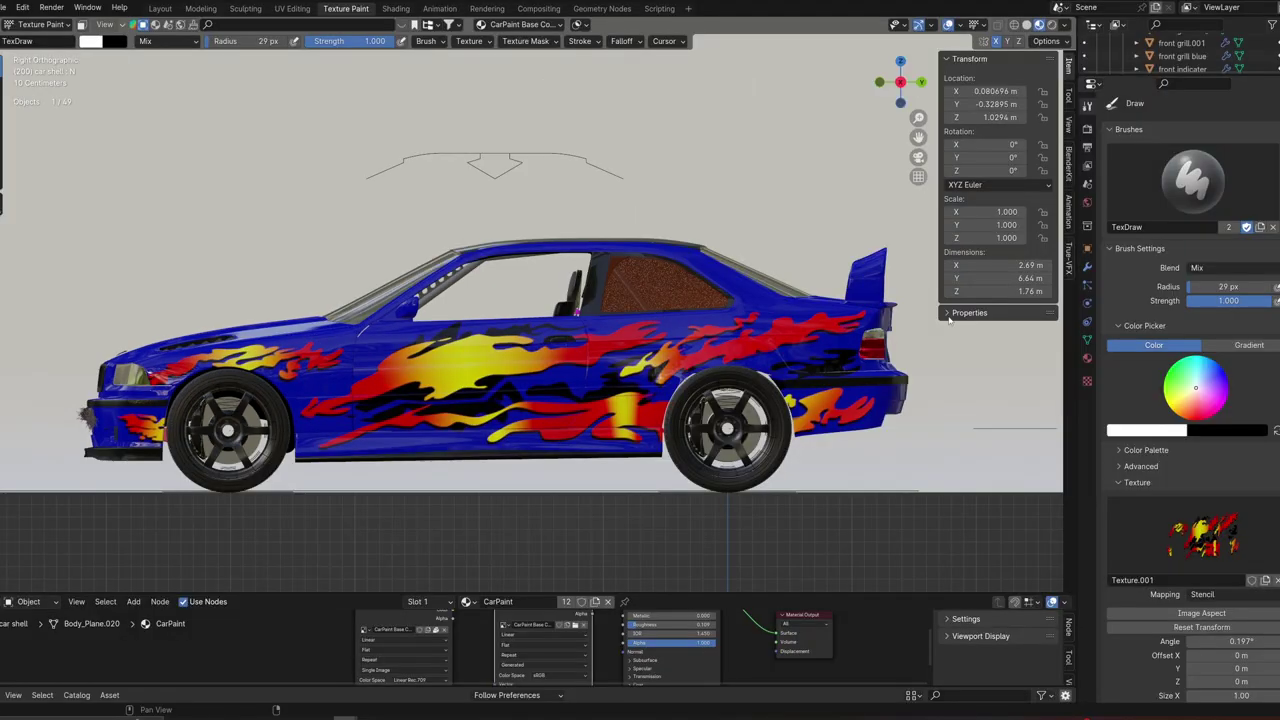
{"action": "middle_click_drag", "start_coordinate": [691, 283], "coordinate": [744, 301]}
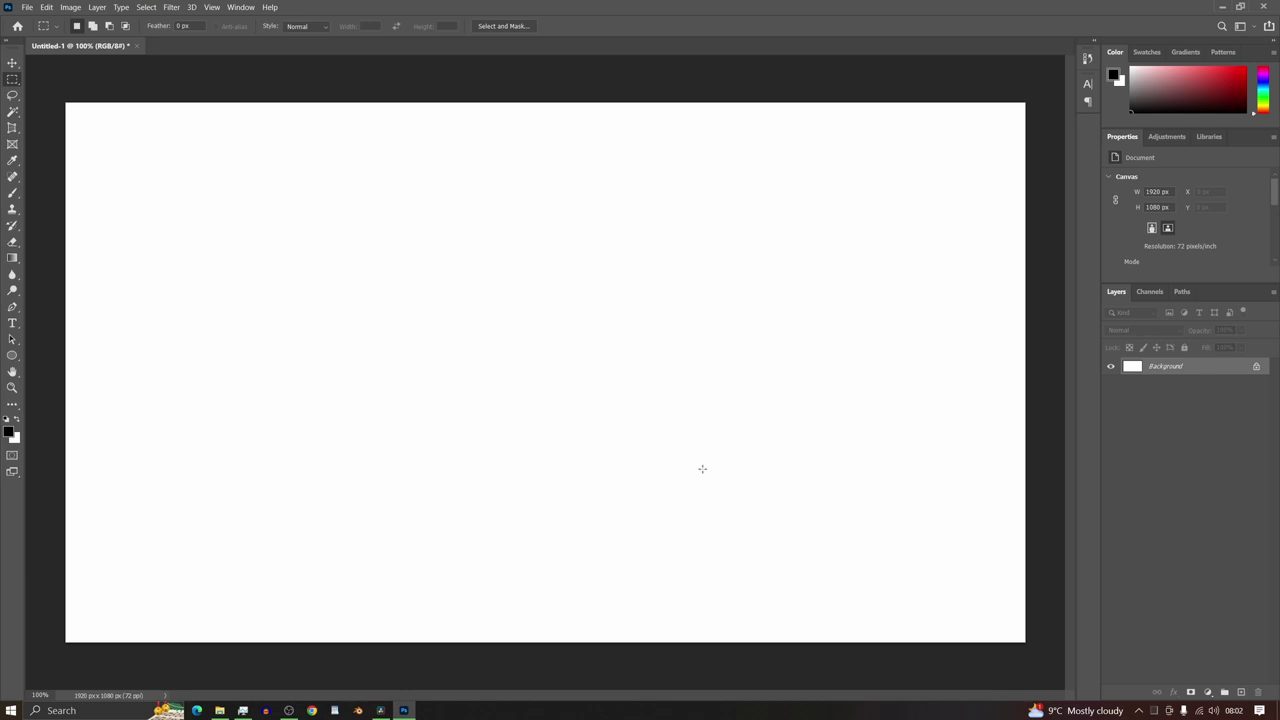
- Place the KN-Logo-Vector-scaled image on the canvas, shrink it and position it on the right
{"action": "left_click", "coordinate": [221, 711]}
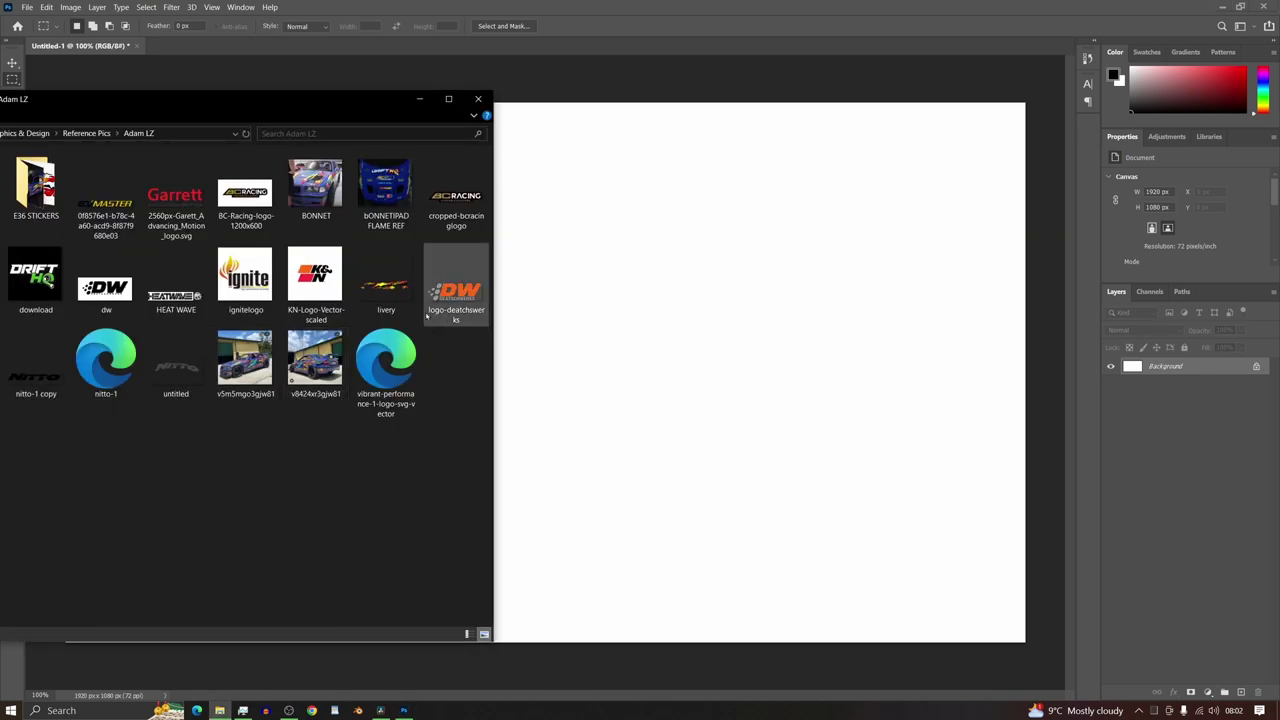
{"action": "left_click_drag", "start_coordinate": [315, 278], "coordinate": [825, 377]}
{"action": "left_click_drag", "start_coordinate": [459, 362], "coordinate": [656, 362]}
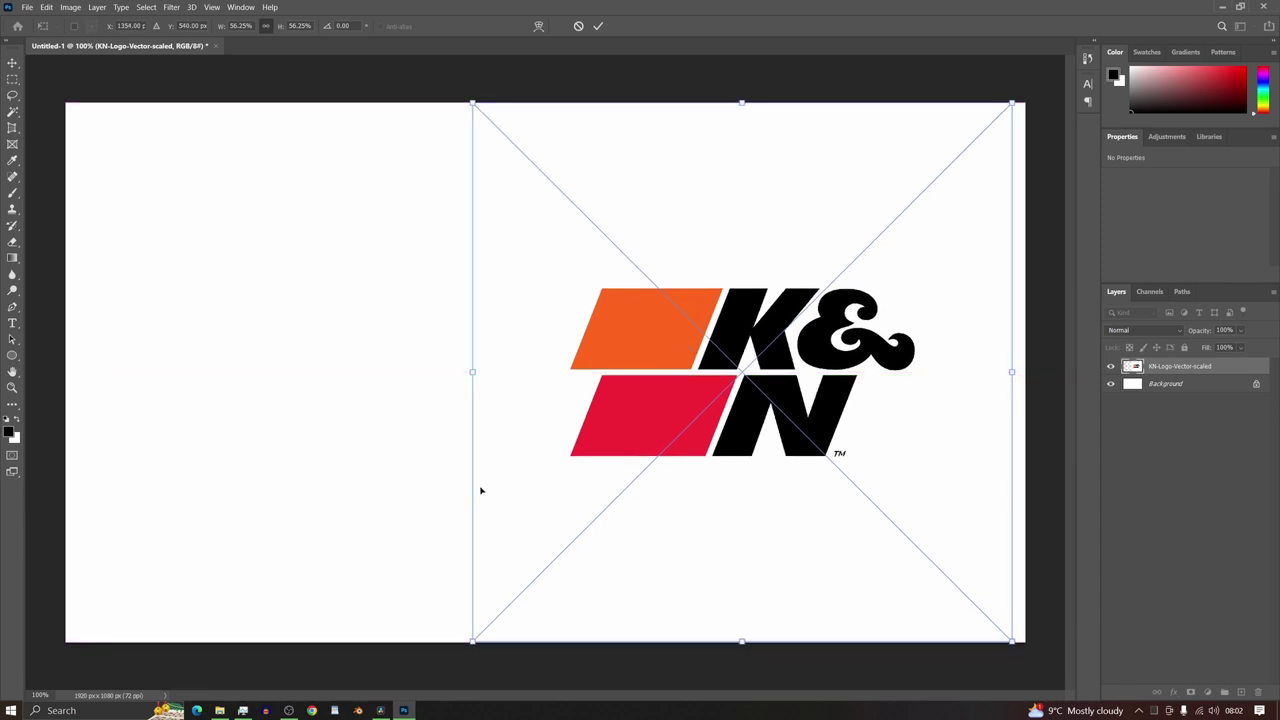
{"action": "left_click_drag", "start_coordinate": [472, 641], "coordinate": [663, 480]}
{"action": "left_click_drag", "start_coordinate": [795, 372], "coordinate": [738, 460]}
{"action": "key", "text": "Return"}
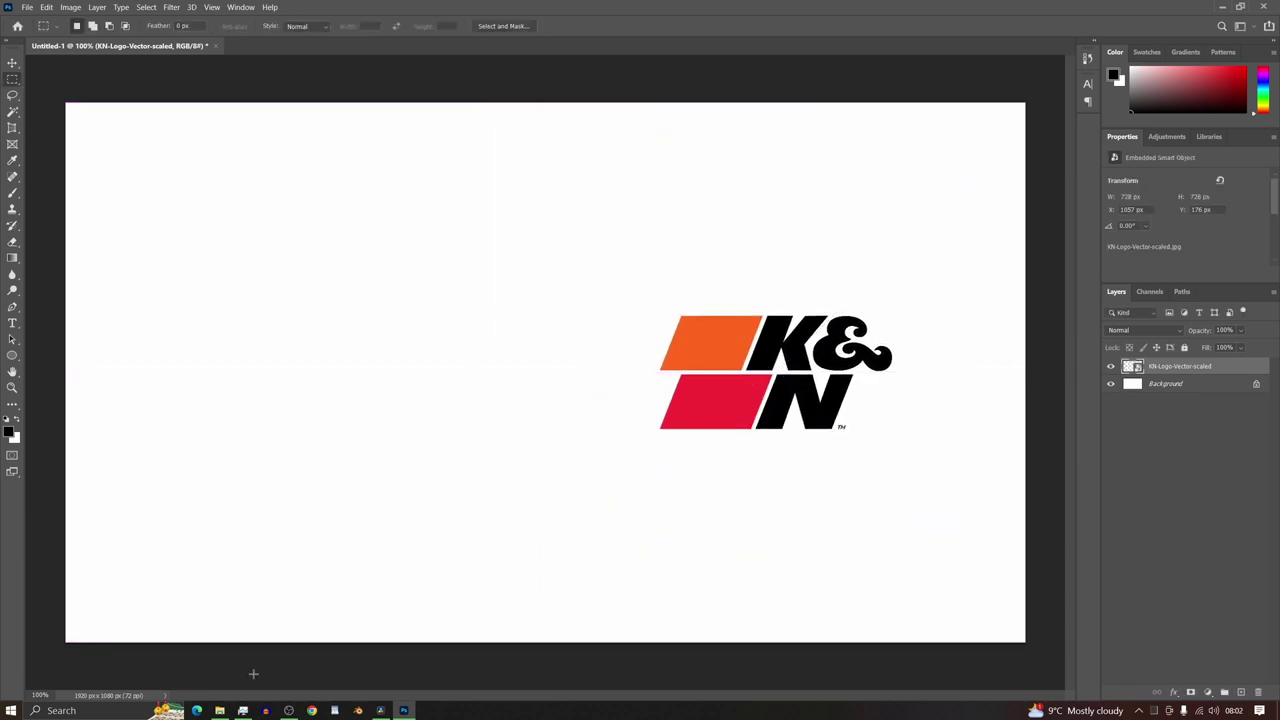
- Place the dw logo on the canvas, shrink it and position it on the left
{"action": "left_click", "coordinate": [219, 710]}
{"action": "left_click_drag", "start_coordinate": [106, 285], "coordinate": [629, 389]}
{"action": "left_click_drag", "start_coordinate": [882, 514], "coordinate": [563, 449]}
{"action": "left_click_drag", "start_coordinate": [408, 363], "coordinate": [320, 430]}
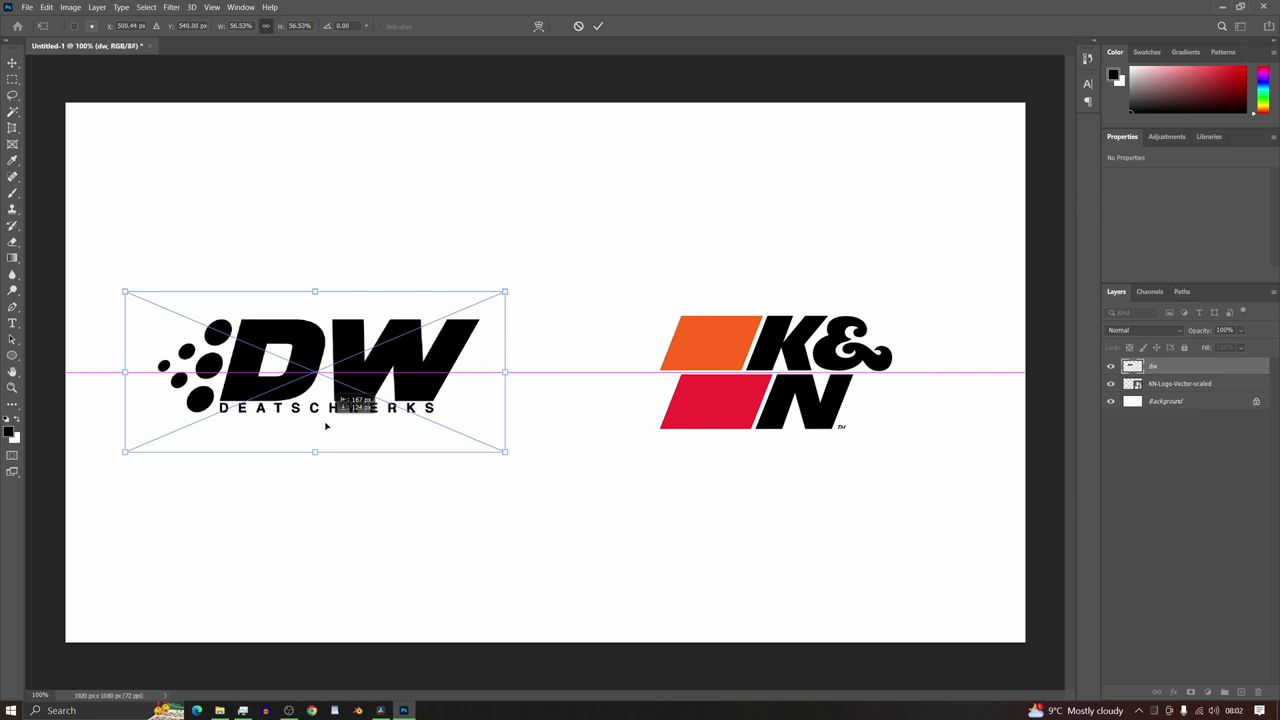
{"action": "key", "text": "Return"}
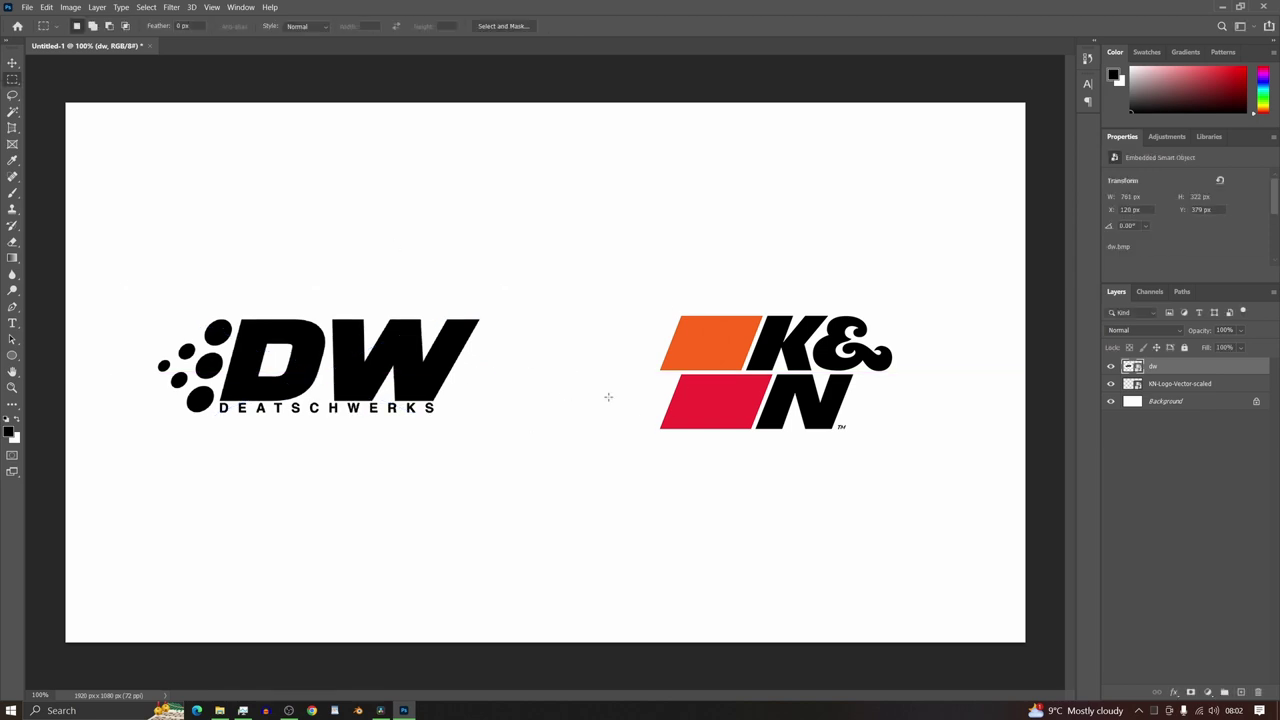
- Hide the white Background layer so the logos sit over transparency
{"action": "left_click", "coordinate": [1110, 401]}
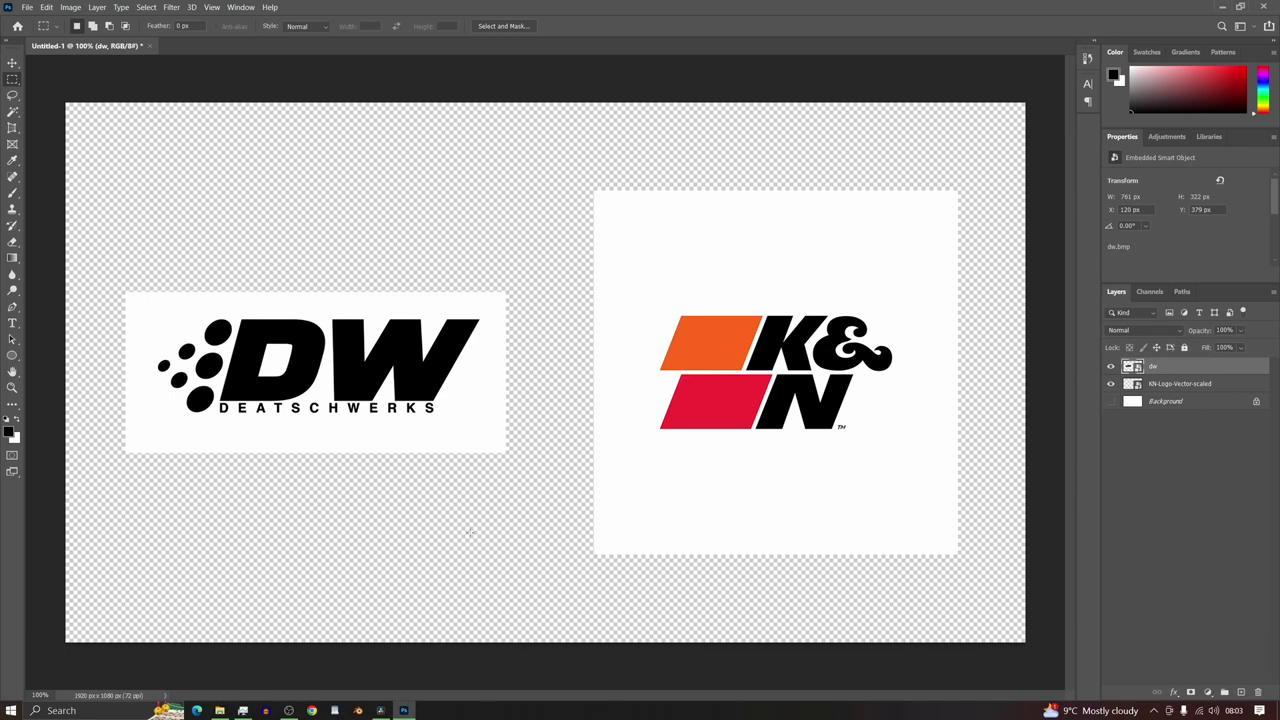
- Place logo-deatschwerks at about 200% above the black DW logo, then move DW slightly lower
{"action": "key", "text": "alt+Tab"}
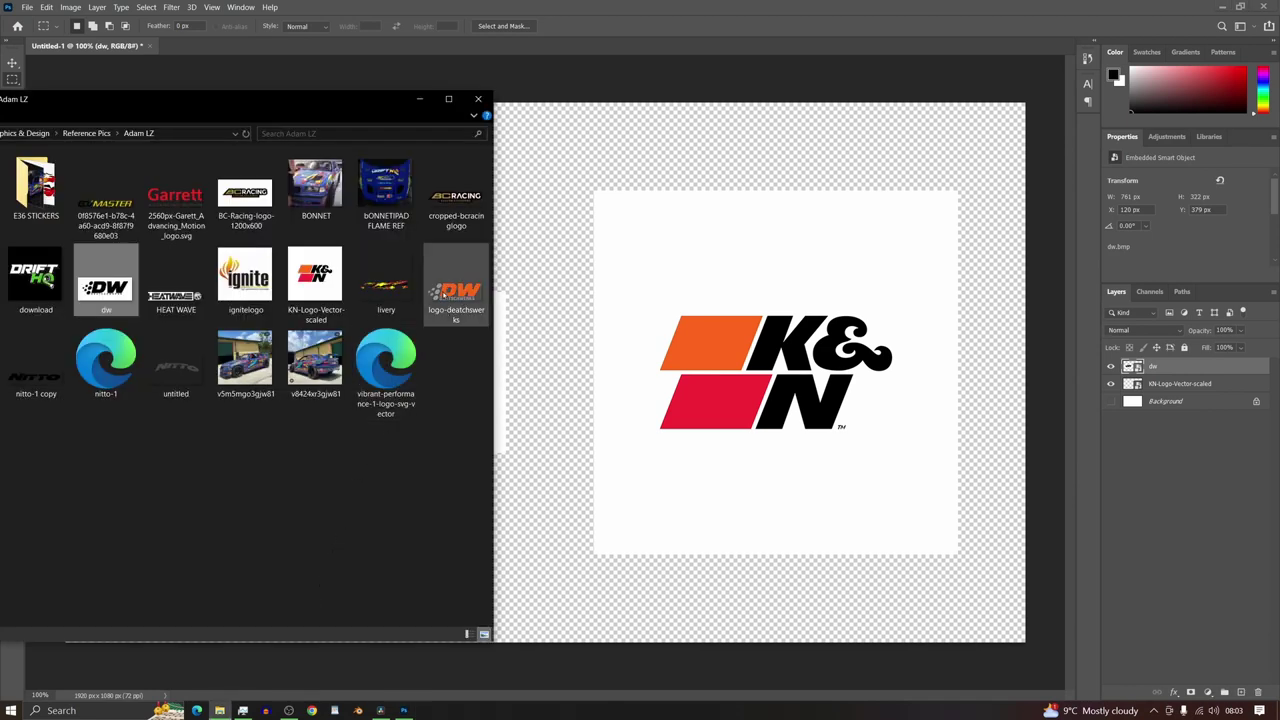
{"action": "left_click_drag", "start_coordinate": [446, 292], "coordinate": [547, 320]}
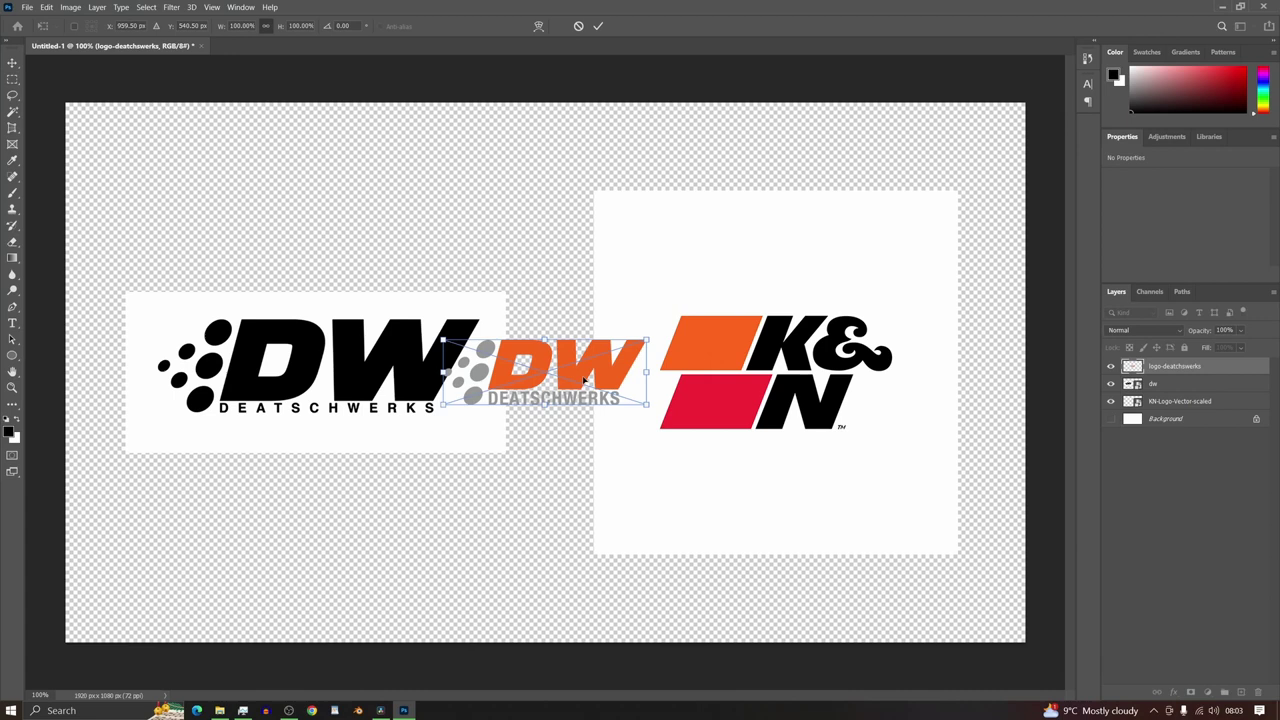
{"action": "left_click_drag", "start_coordinate": [585, 380], "coordinate": [749, 322]}
{"action": "left_click_drag", "start_coordinate": [688, 281], "coordinate": [503, 224]}
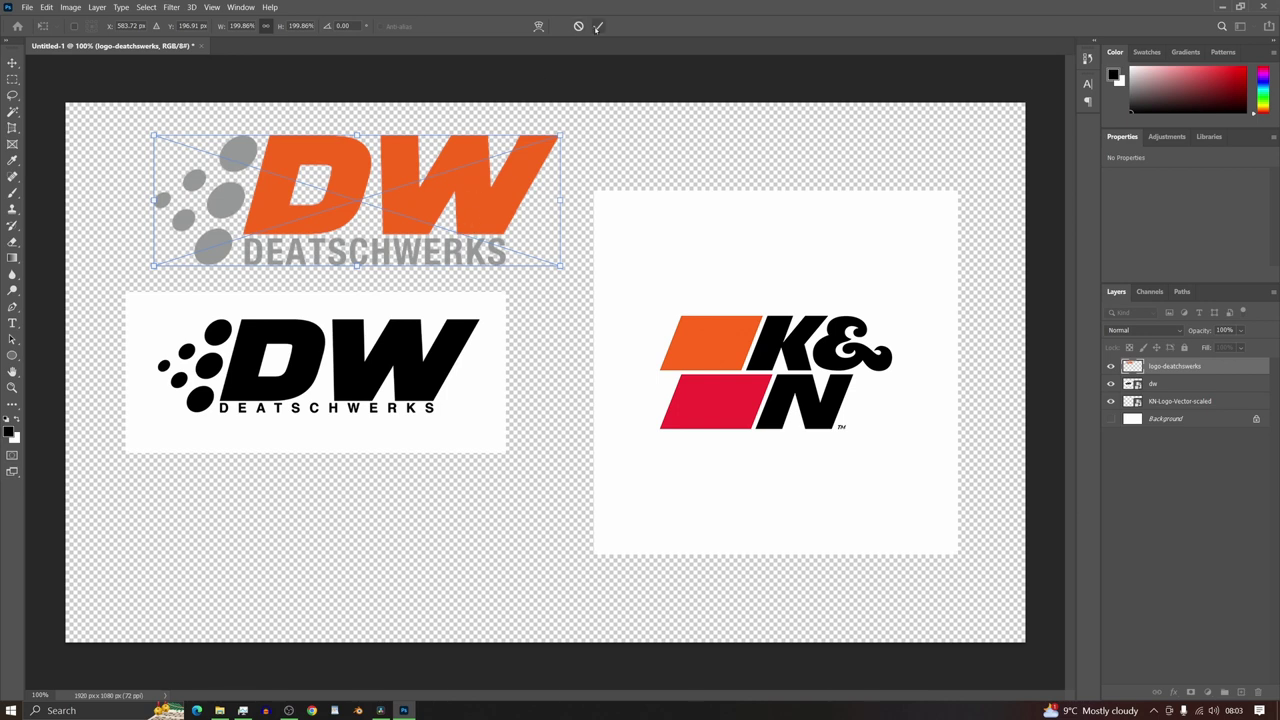
{"action": "left_click", "coordinate": [598, 26]}
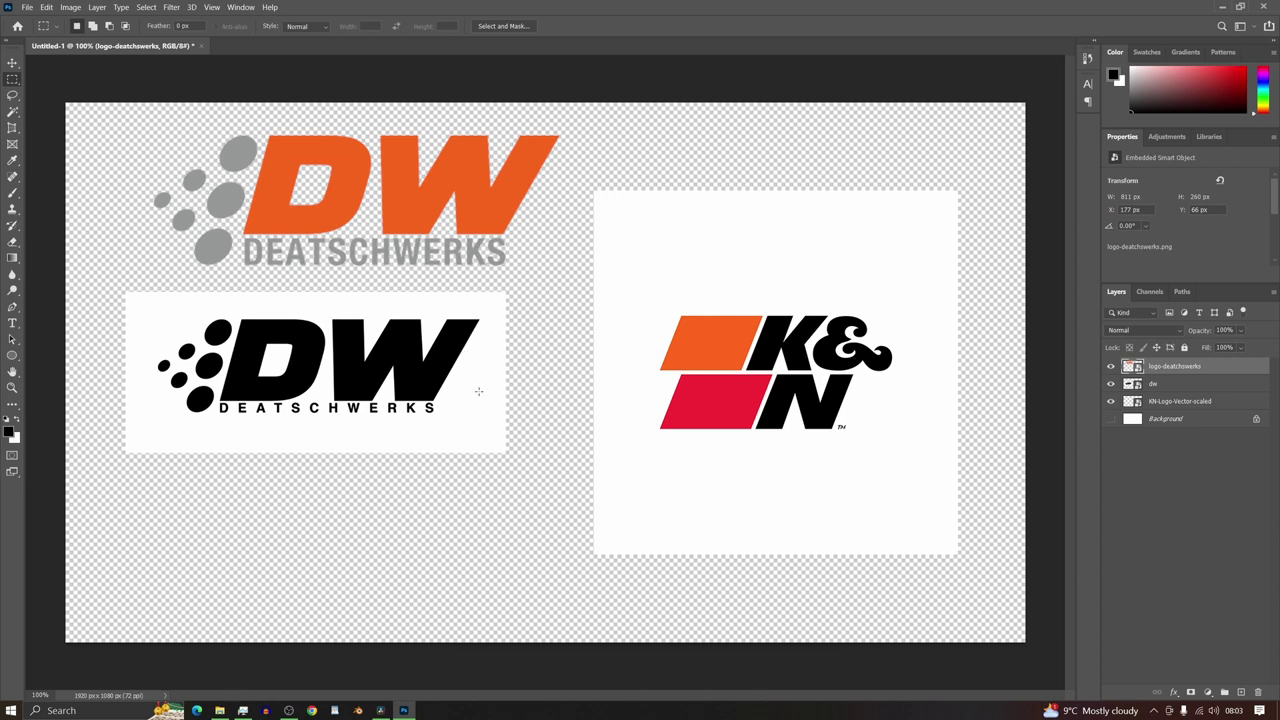
{"action": "key", "text": "v"}
{"action": "left_click_drag", "start_coordinate": [482, 397], "coordinate": [492, 457]}
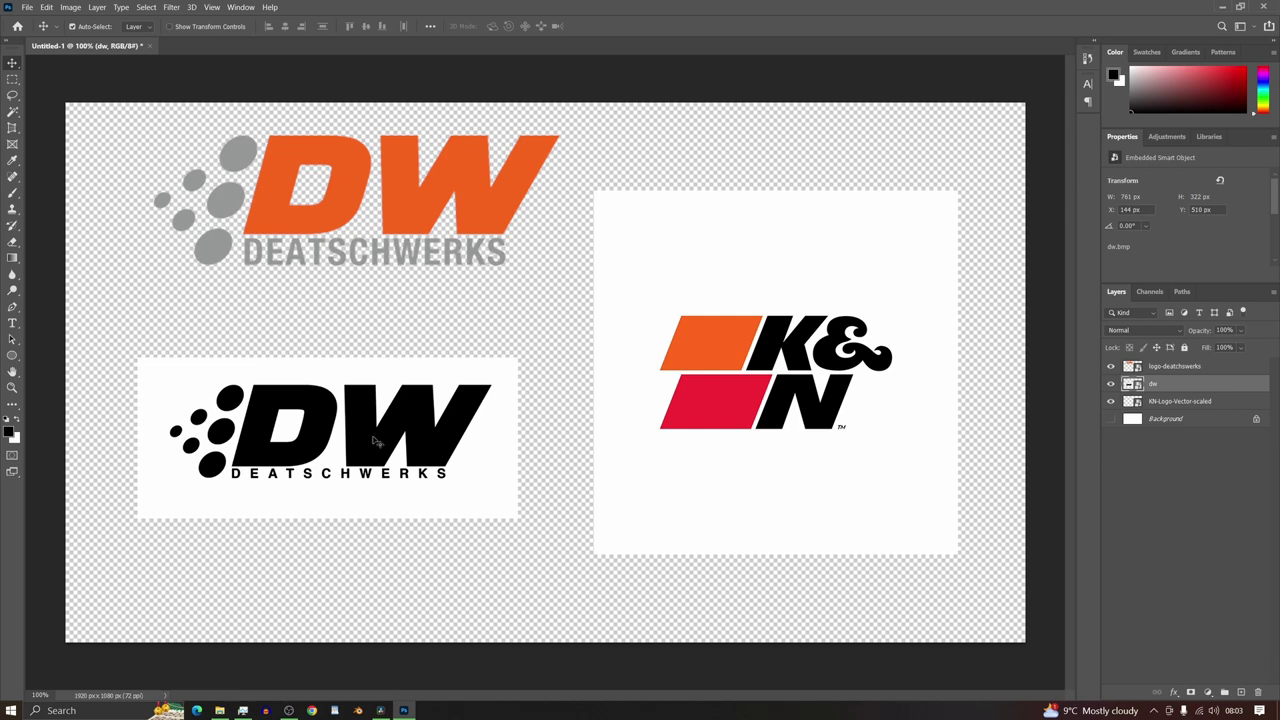
- With the Magic Wand, select the DW logo's W, D, dots and surrounding white box
{"action": "key", "text": "w"}
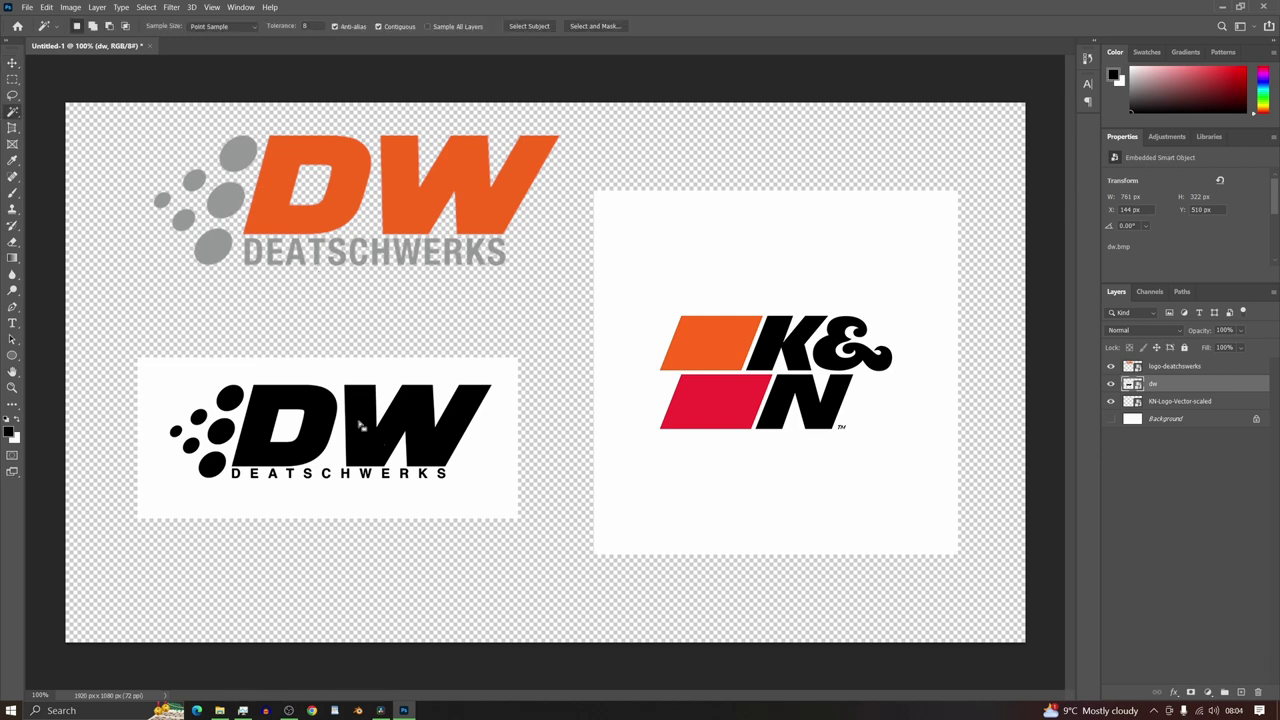
{"action": "left_click", "coordinate": [358, 424]}
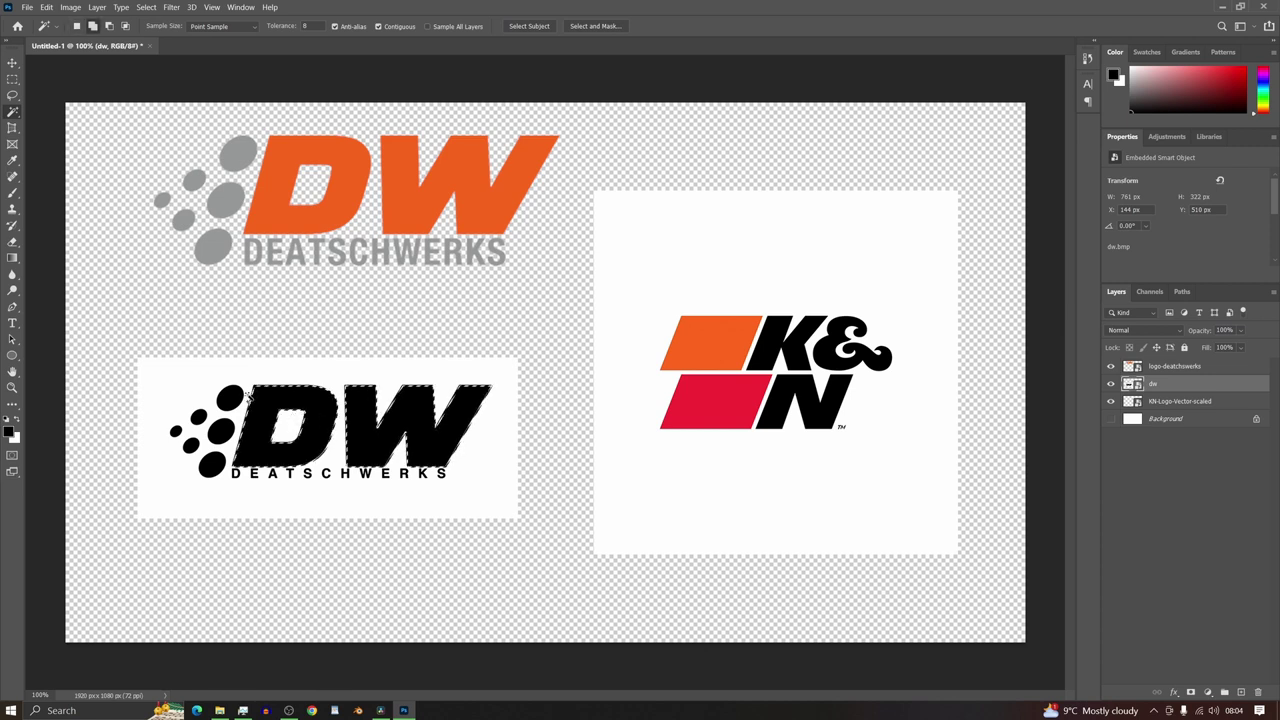
{"action": "left_click", "coordinate": [275, 428], "text": "shift"}
{"action": "left_click", "coordinate": [228, 428], "text": "shift"}
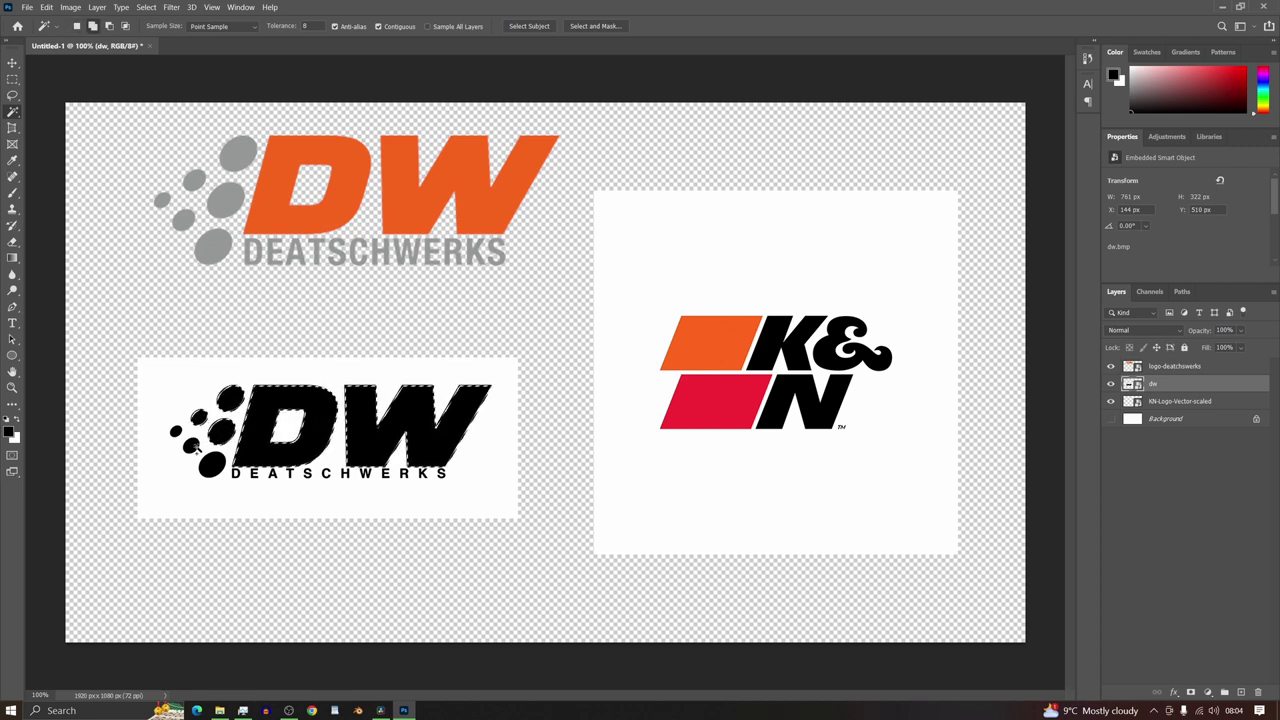
{"action": "left_click", "coordinate": [204, 443], "text": "shift"}
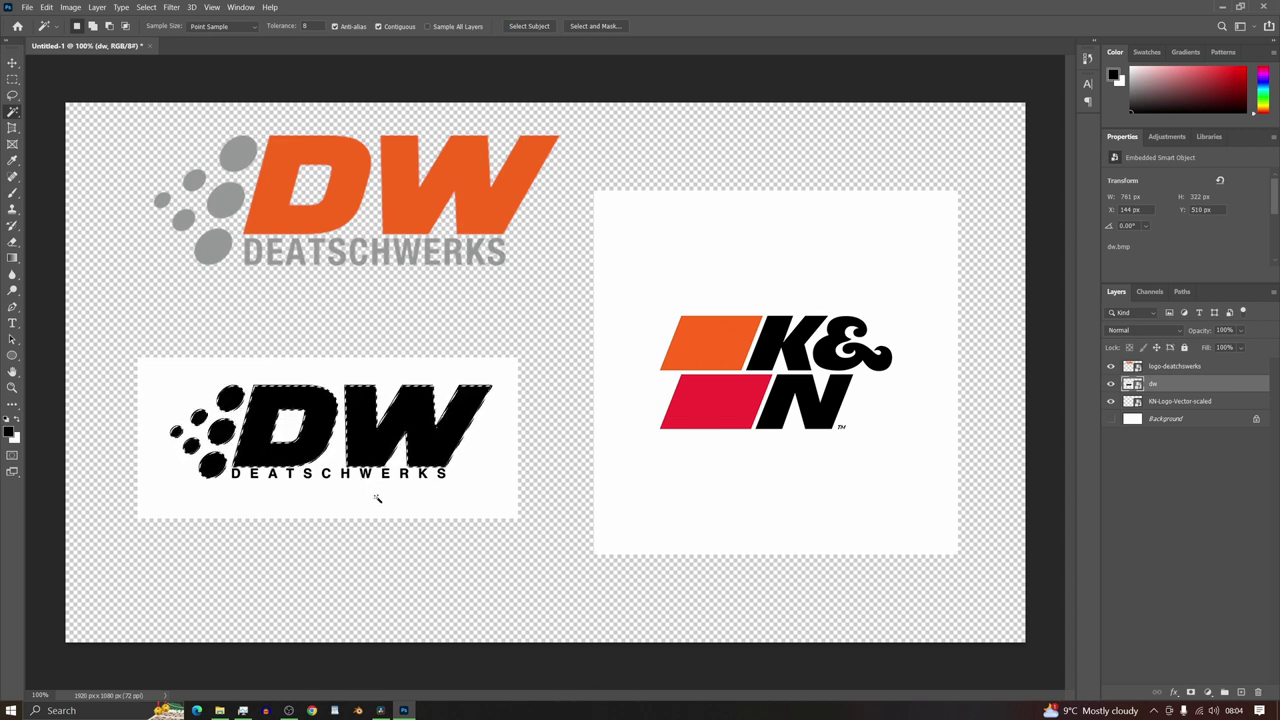
{"action": "left_click", "coordinate": [379, 500], "text": "shift"}
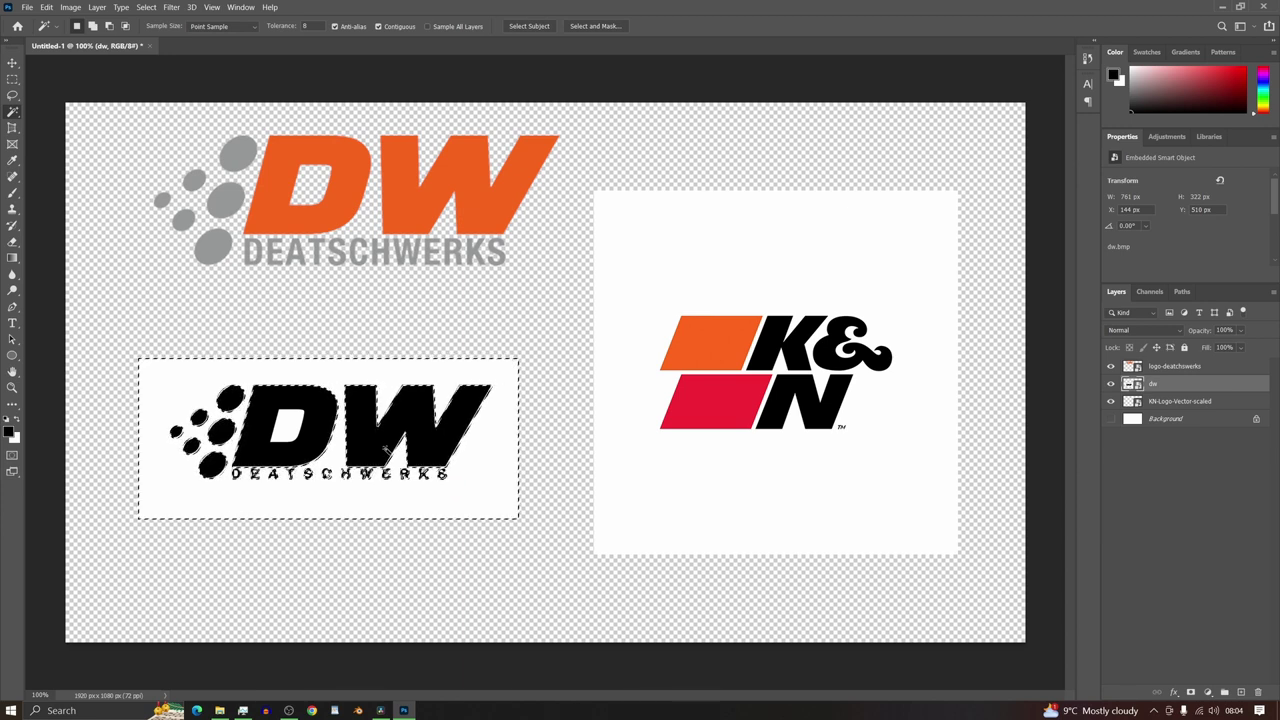
- Dismiss the smart-object error from the delete attempt and rasterize the dw layer
{"action": "key", "text": "Delete"}
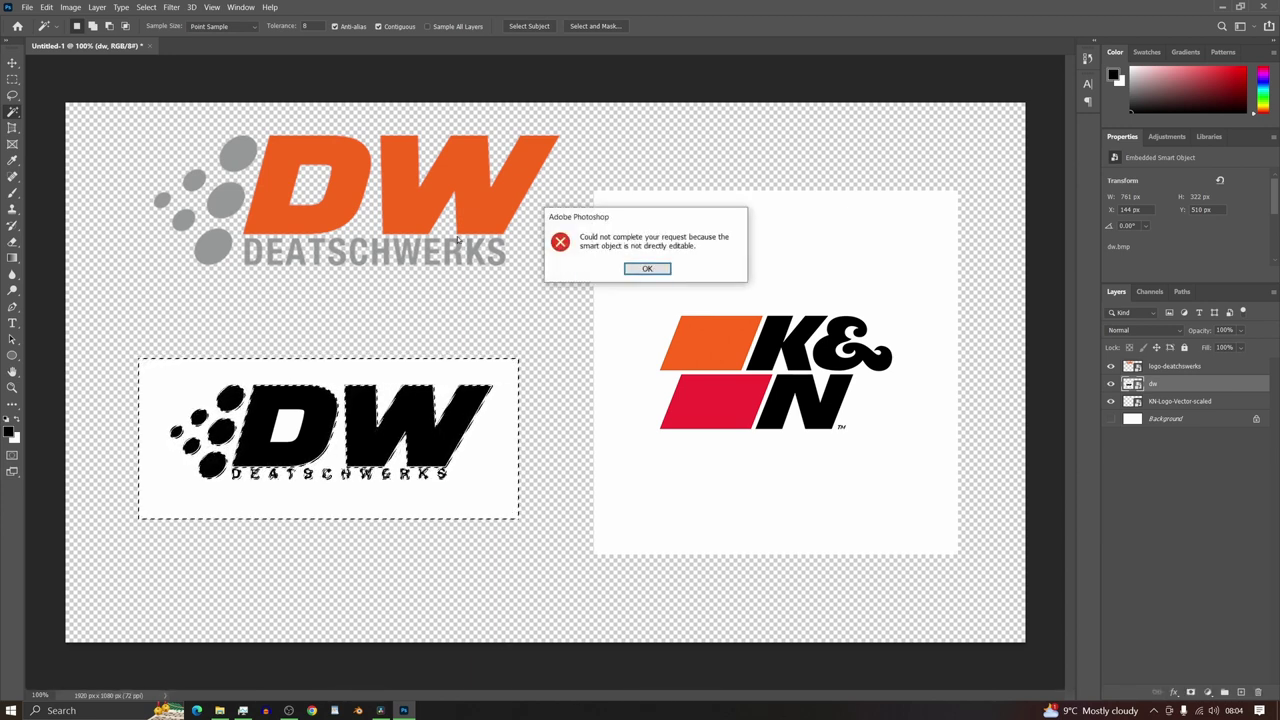
{"action": "left_click", "coordinate": [650, 269]}
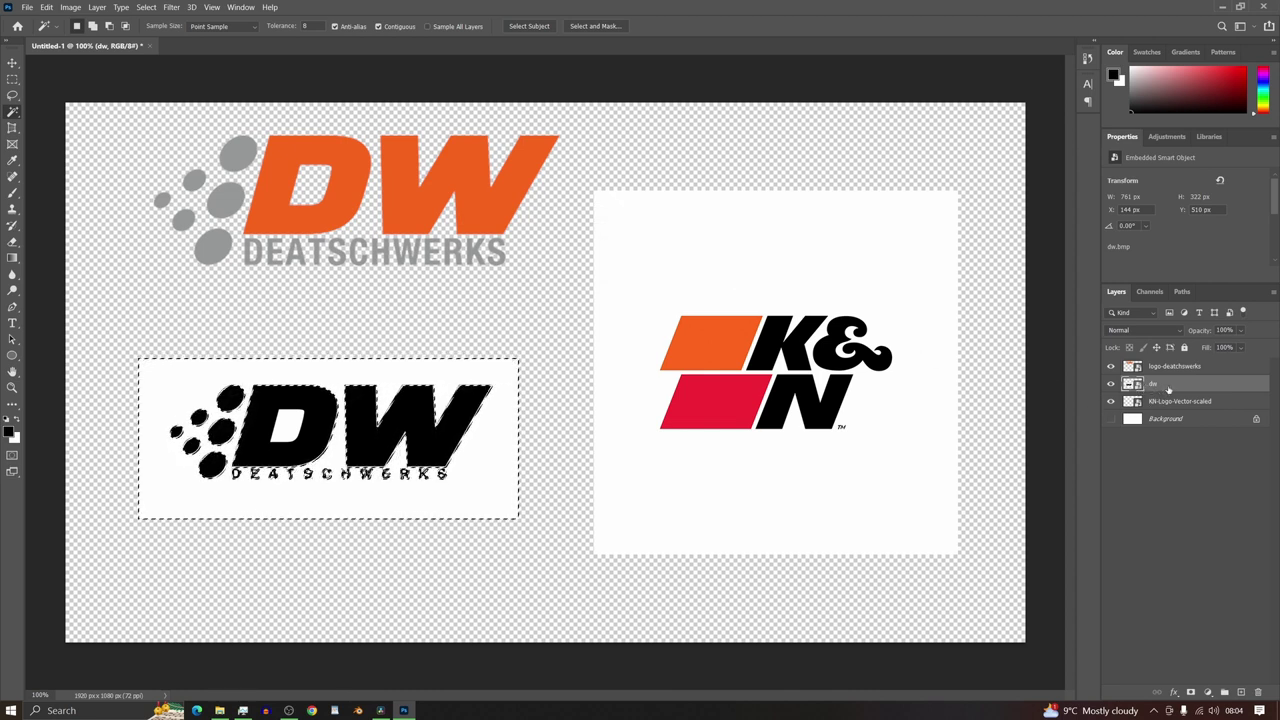
{"action": "right_click", "coordinate": [1168, 389]}
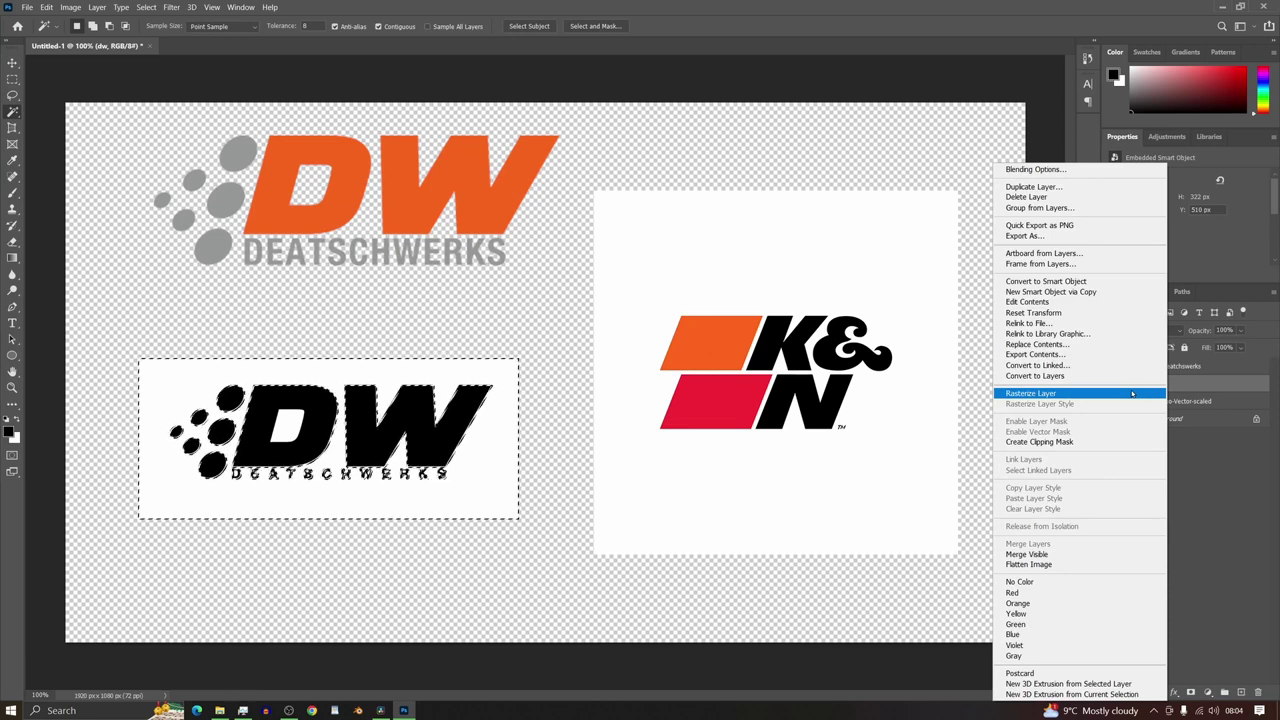
{"action": "left_click", "coordinate": [1132, 393]}
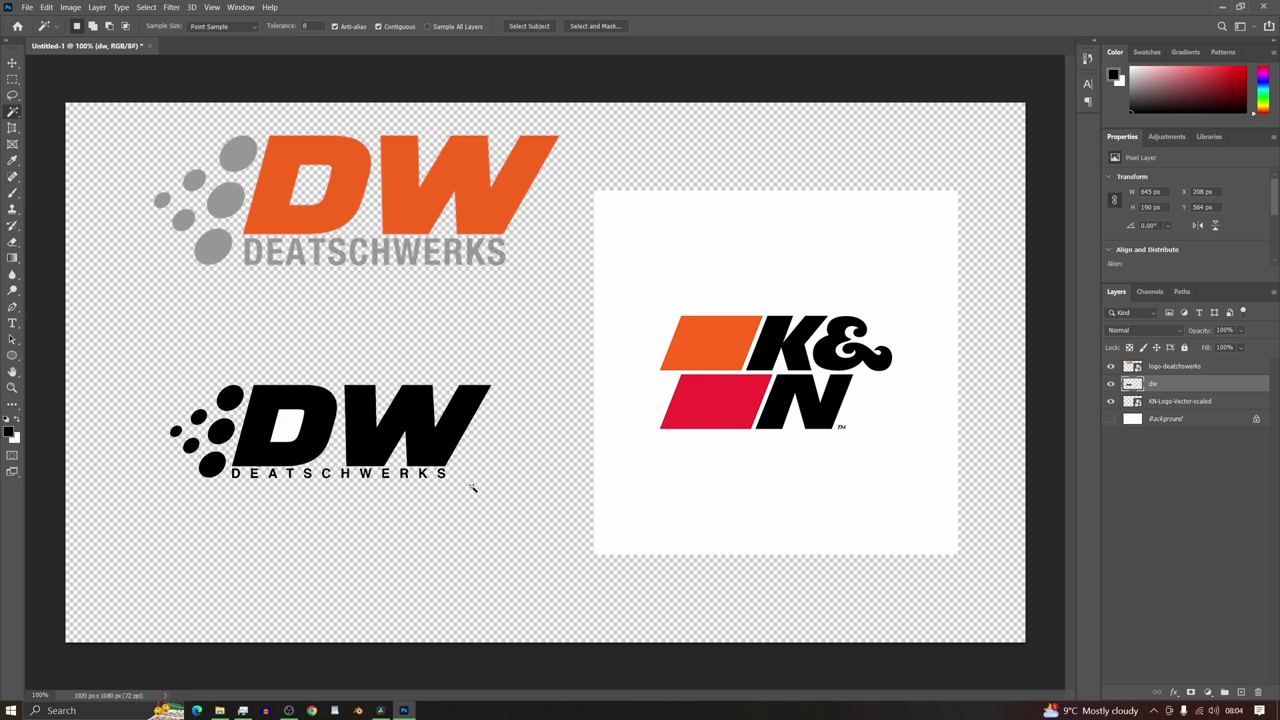
- Convert the Background into Layer 0 and give it a blue Color Overlay
{"action": "left_click", "coordinate": [1110, 419]}
{"action": "double_click", "coordinate": [1200, 420]}
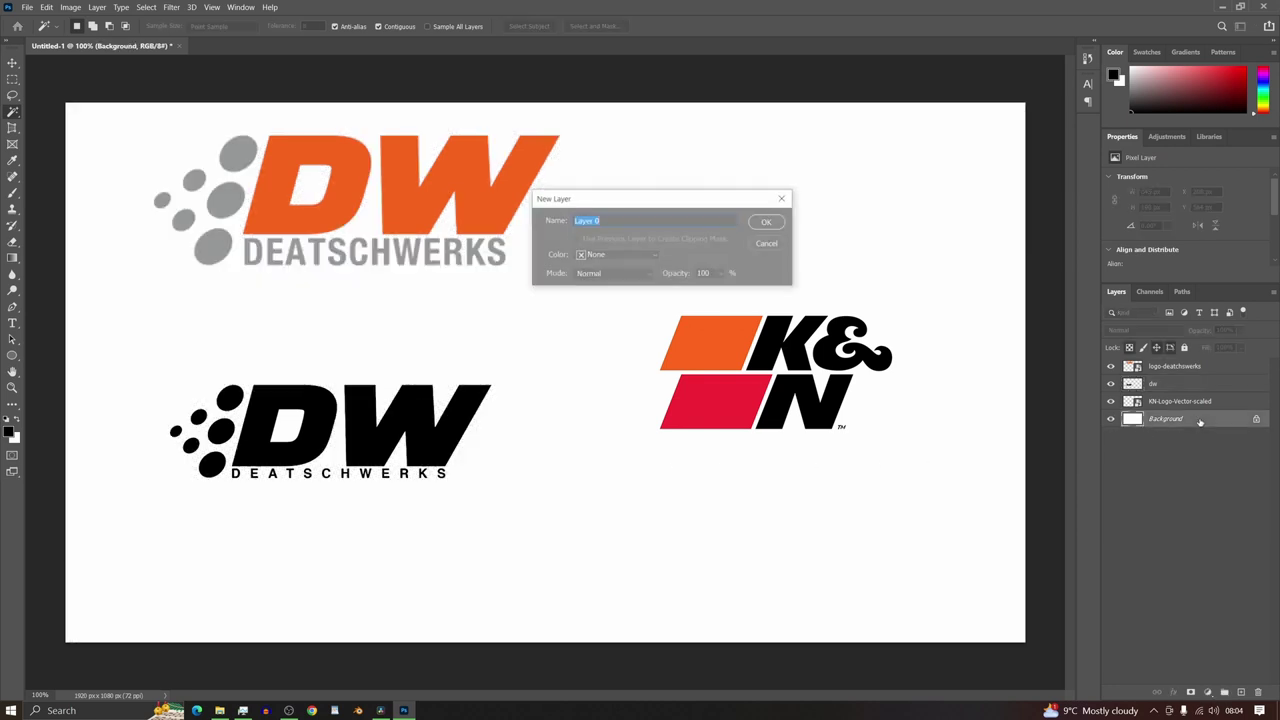
{"action": "key", "text": "Return"}
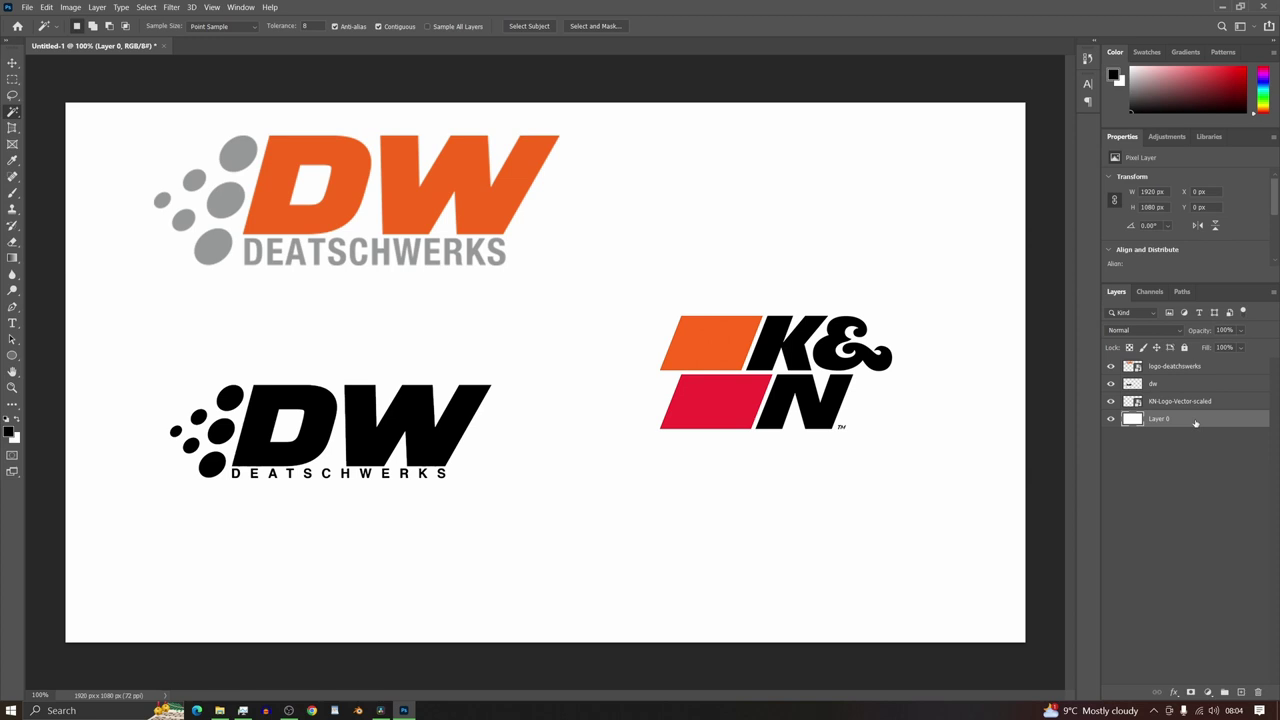
{"action": "double_click", "coordinate": [1195, 422]}
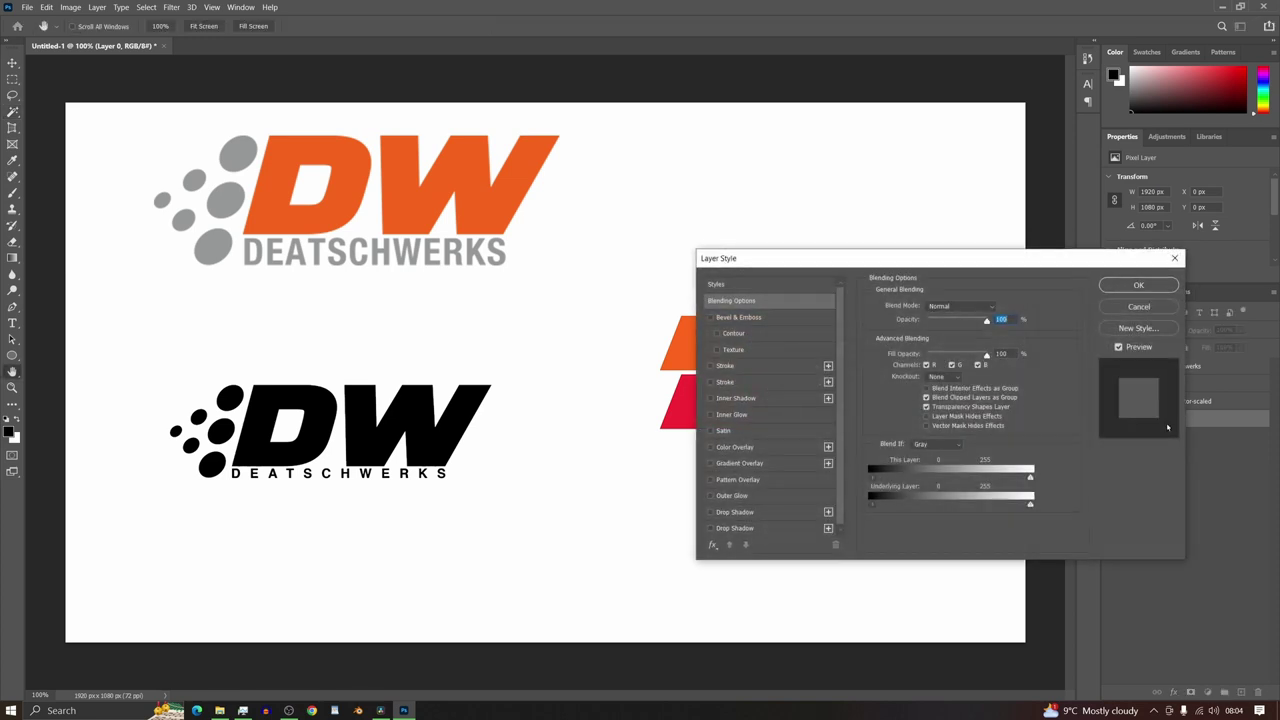
{"action": "left_click", "coordinate": [711, 447]}
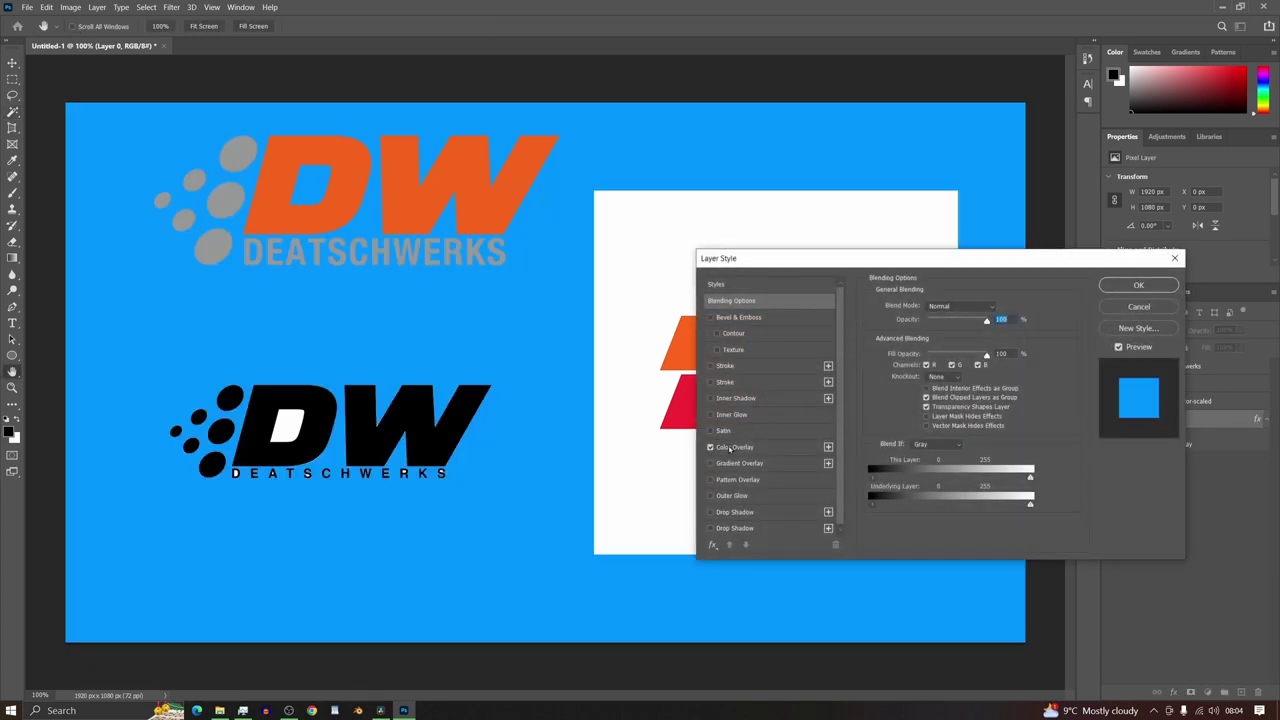
{"action": "left_click", "coordinate": [1150, 285]}
- Zoom in to inspect the DW logo's W edges, then zoom back out to fit
{"action": "key", "text": "z"}
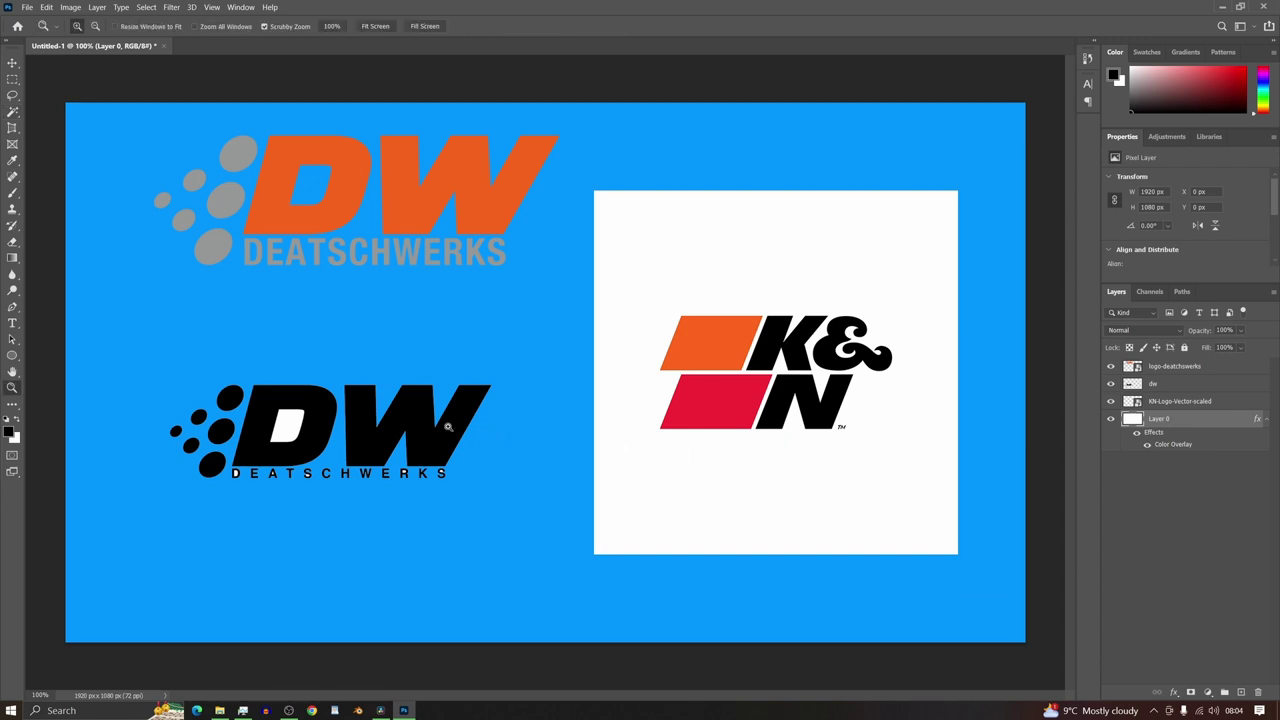
{"action": "left_click", "coordinate": [380, 423]}
{"action": "left_click", "coordinate": [378, 422]}
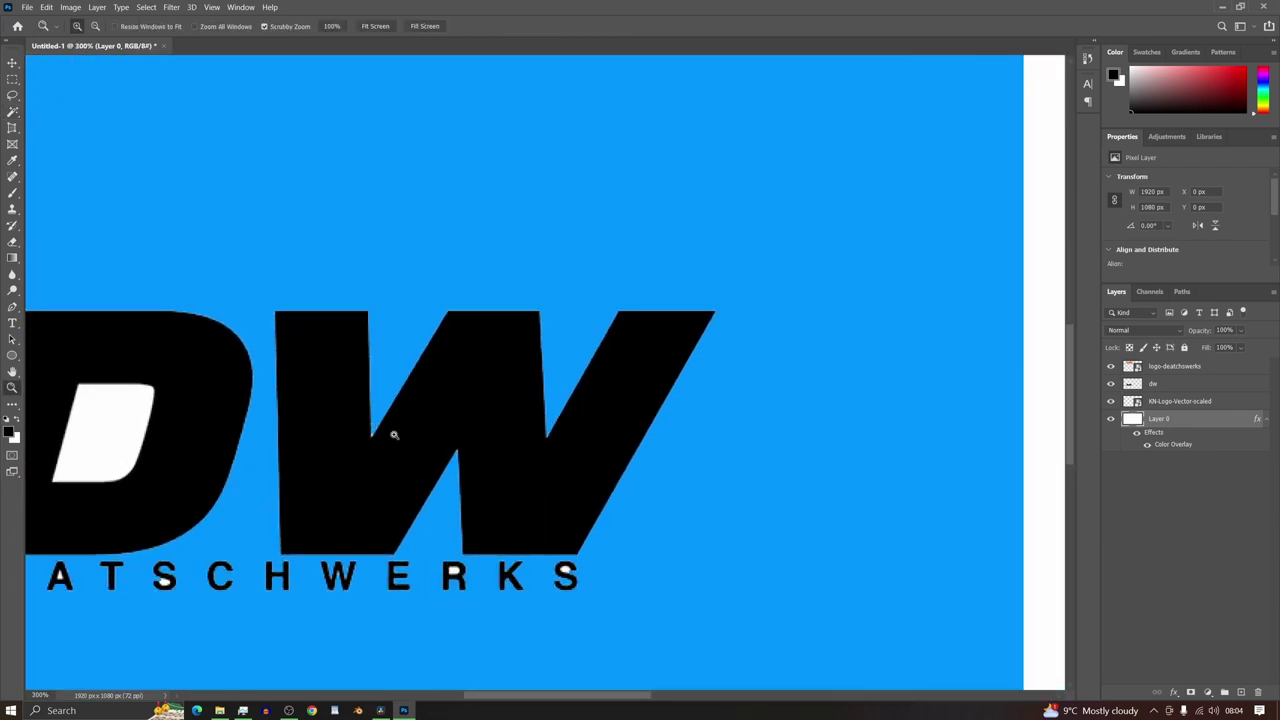
{"action": "left_click_drag", "start_coordinate": [389, 443], "coordinate": [730, 359]}
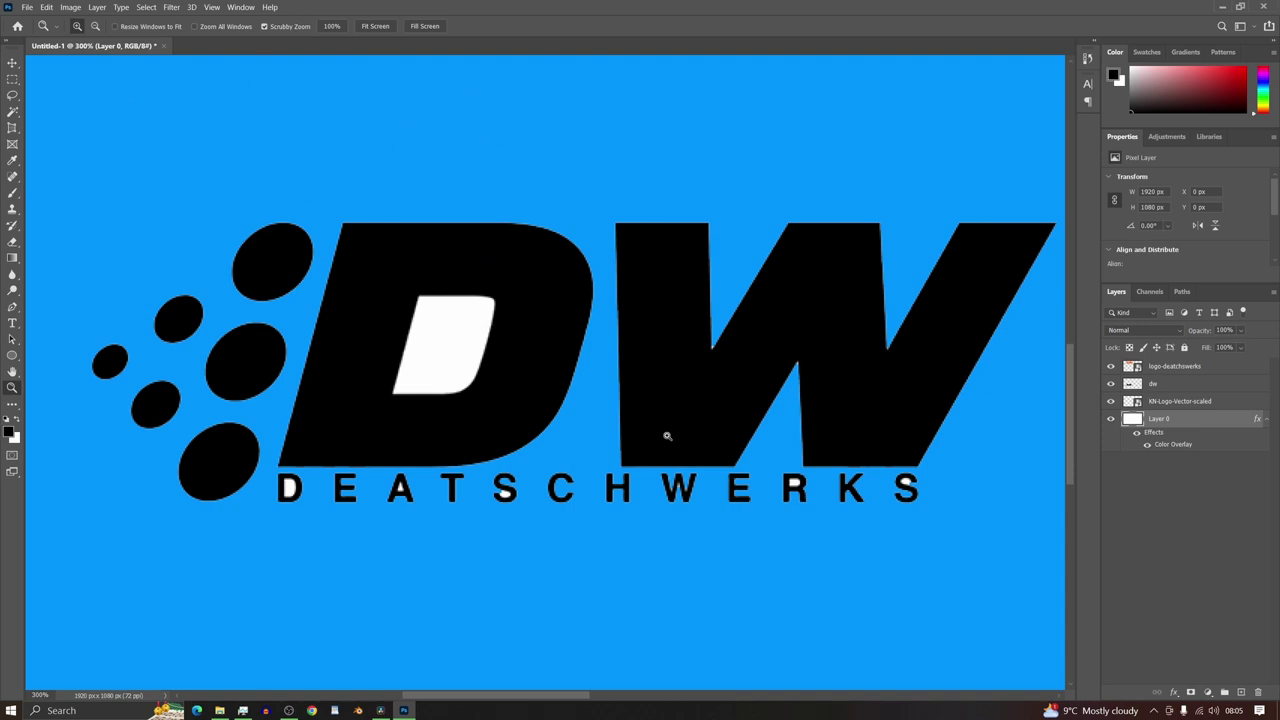
{"action": "key", "text": "f"}
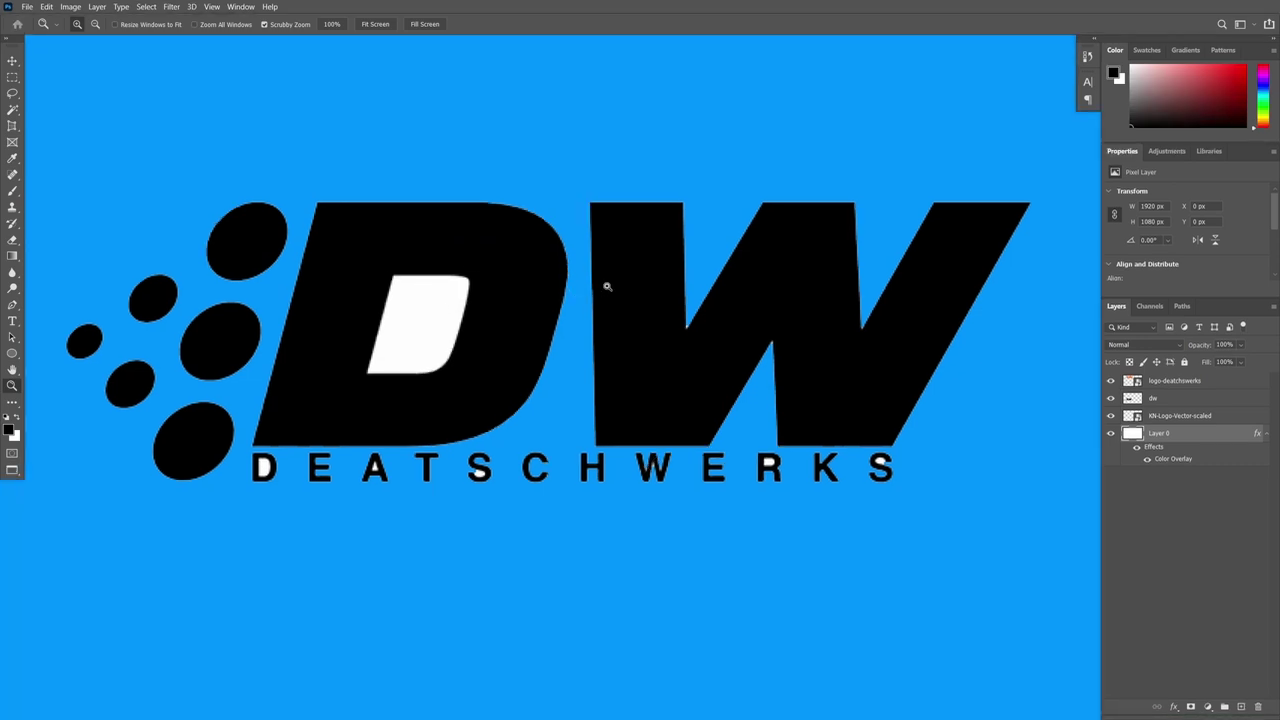
{"action": "left_click_drag", "start_coordinate": [603, 286], "coordinate": [680, 303]}
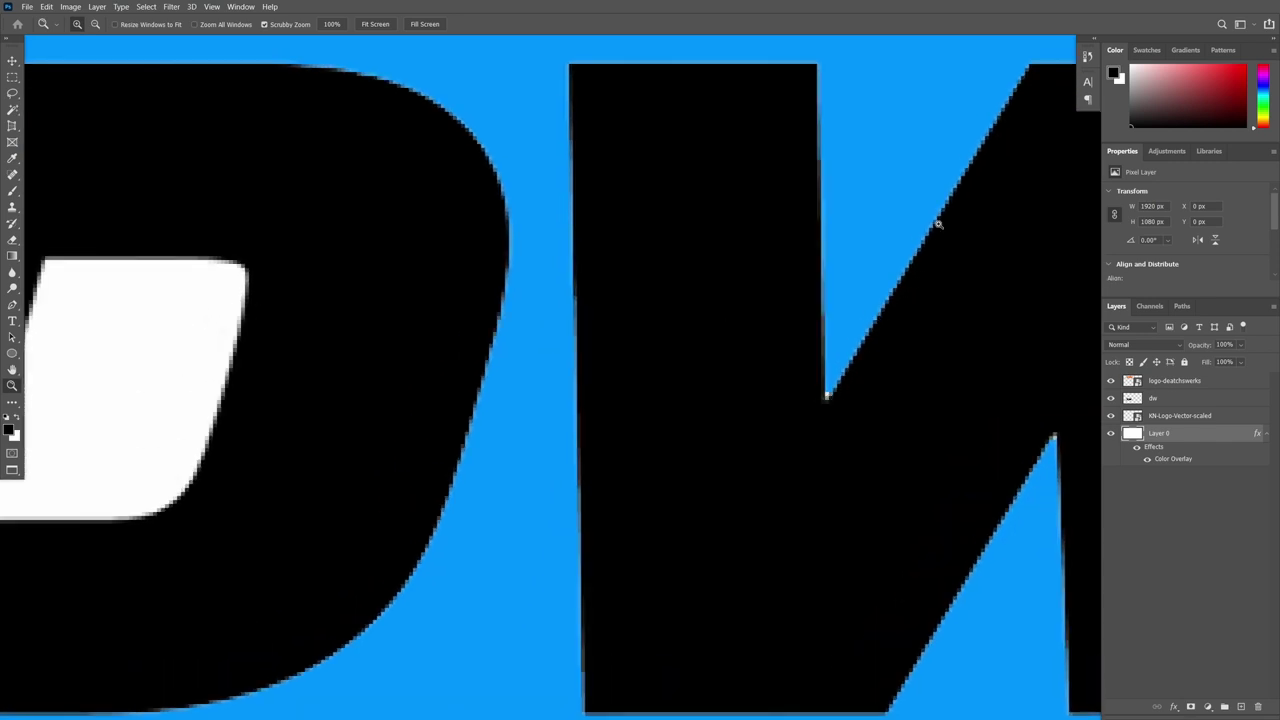
{"action": "left_click_drag", "start_coordinate": [773, 401], "coordinate": [645, 434], "text": "alt"}
{"action": "left_click", "coordinate": [773, 401], "text": "alt"}
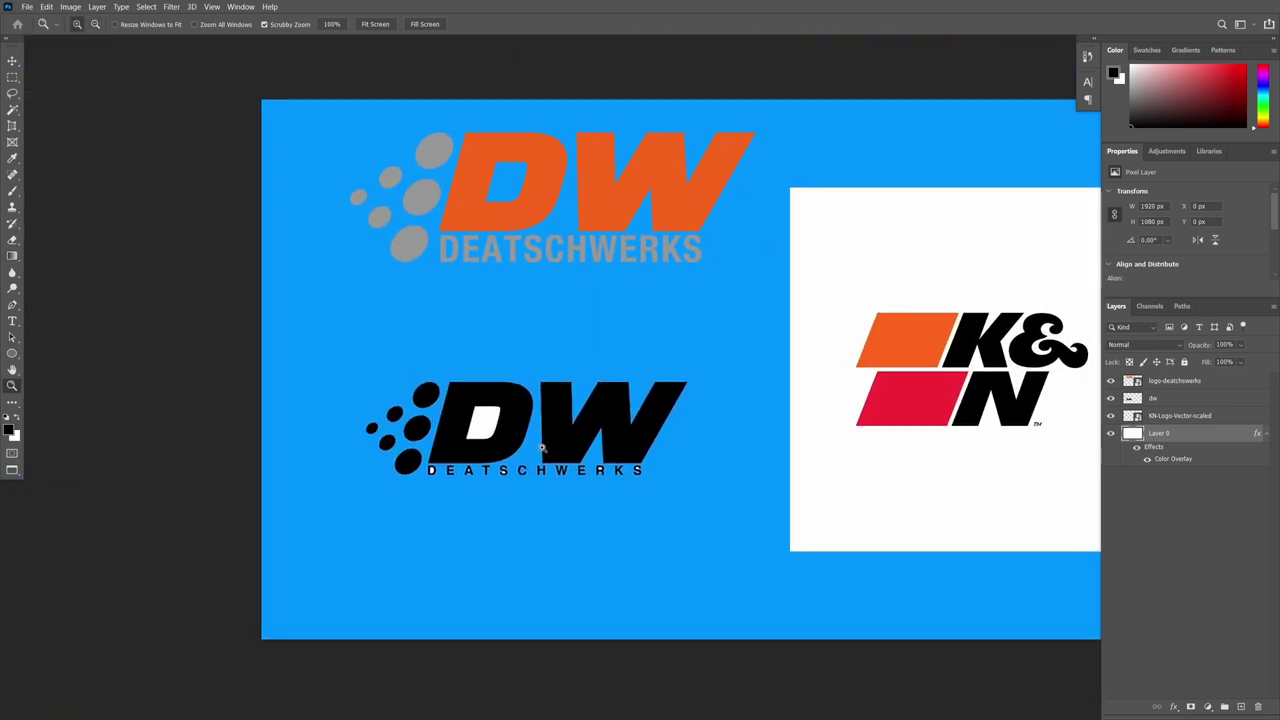
- On the dw layer, Magic Wand-select the empty area around the DW logo
{"action": "key", "text": "w"}
{"action": "left_click", "coordinate": [505, 357]}
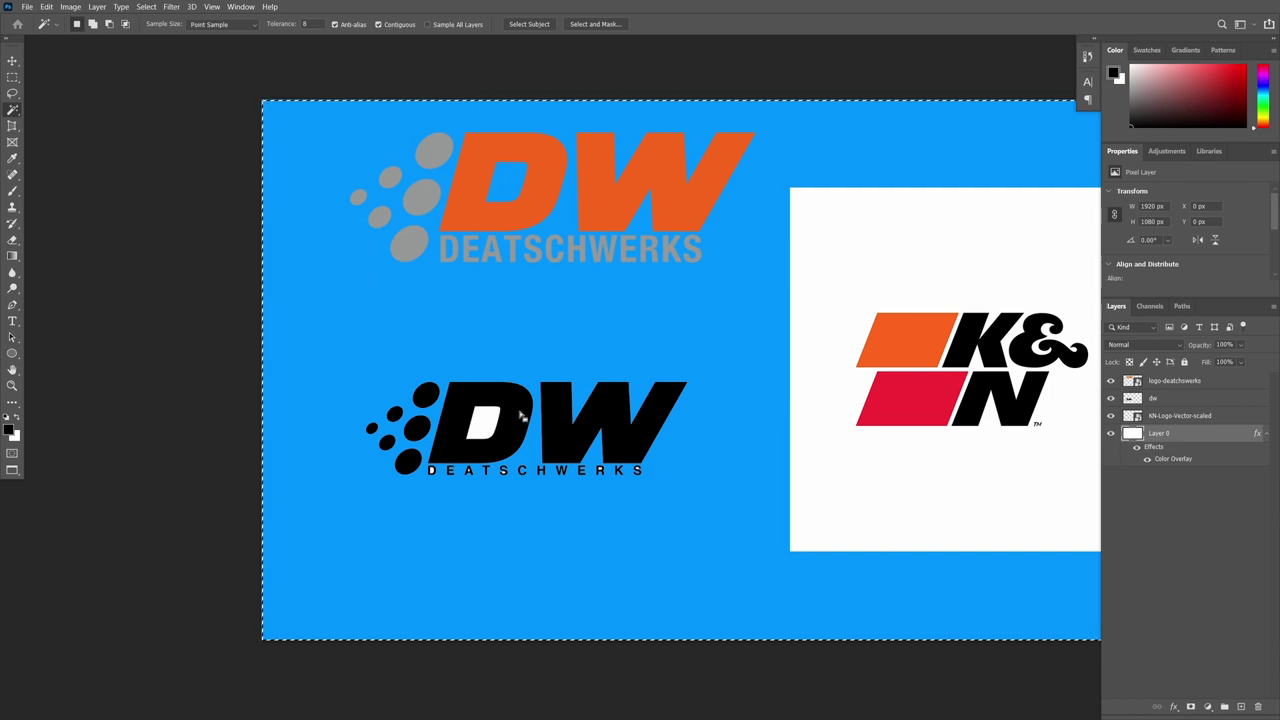
{"action": "key", "text": "ctrl+d"}
{"action": "left_click", "coordinate": [550, 430], "text": "ctrl"}
{"action": "left_click", "coordinate": [585, 397]}
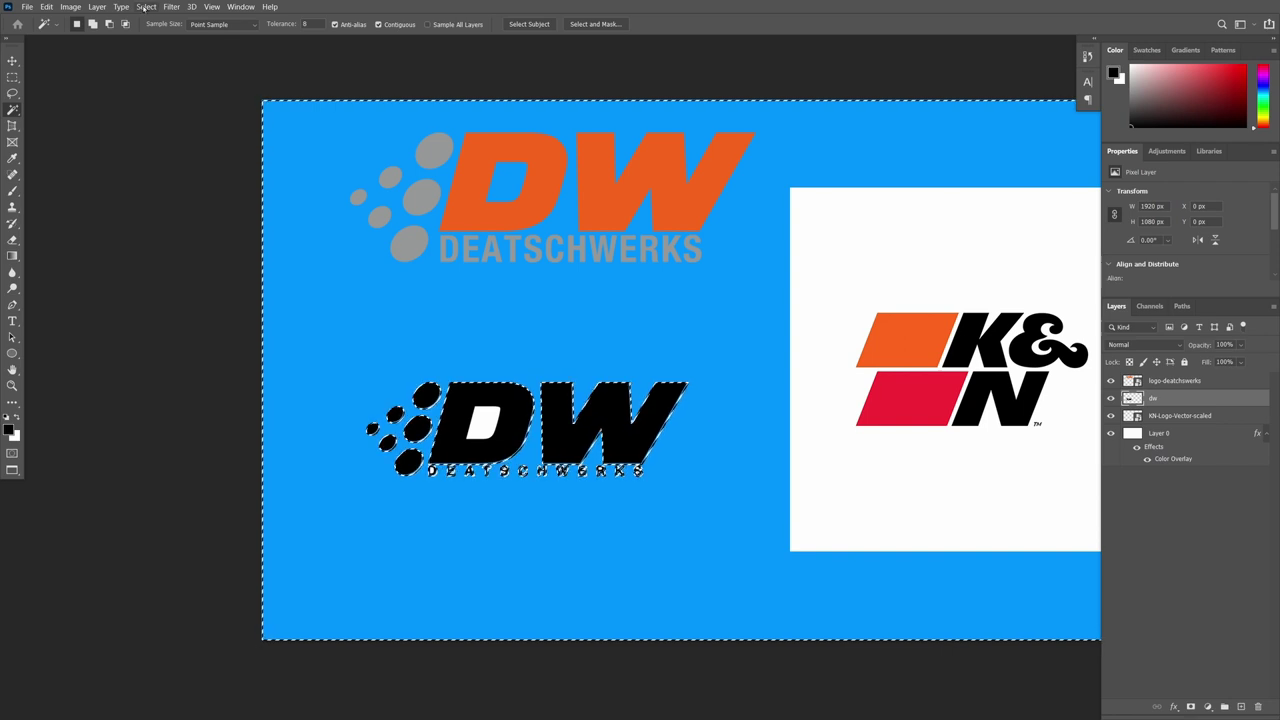
- Expand the selection, clear around the logo, and delete the white inside the D
{"action": "left_click", "coordinate": [146, 7]}
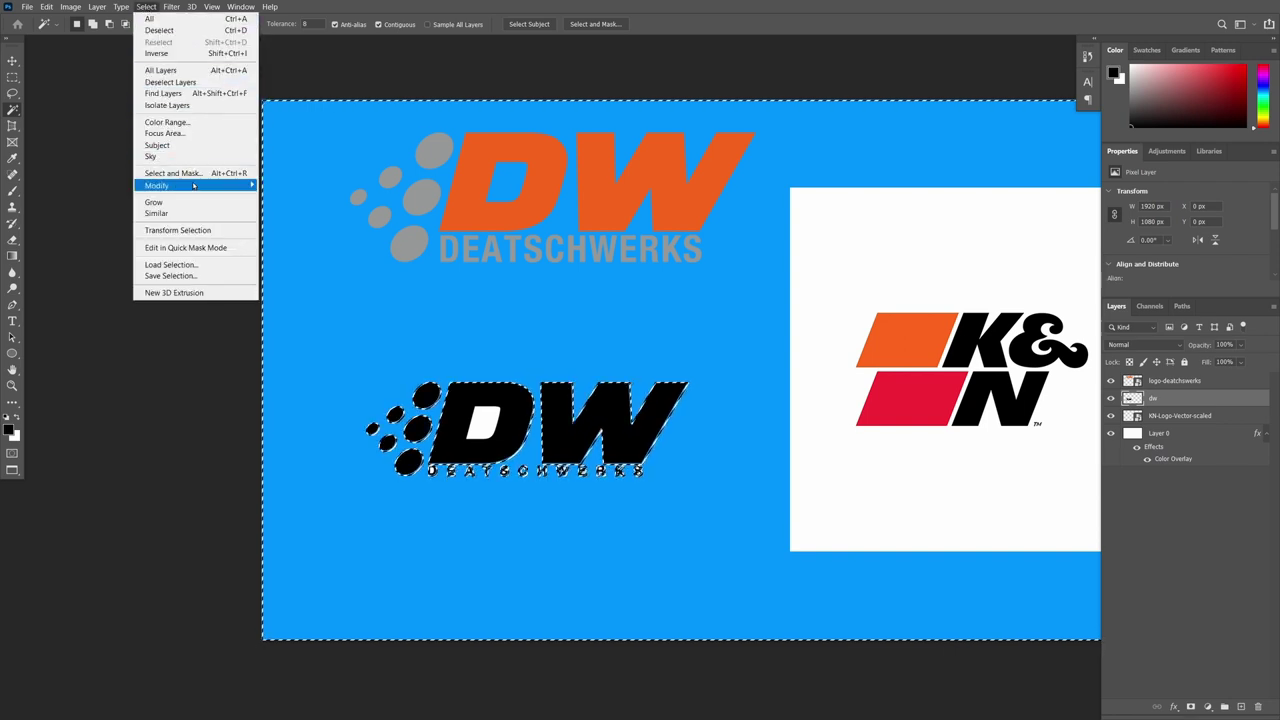
{"action": "mouse_move", "coordinate": [196, 186]}
{"action": "left_click", "coordinate": [281, 208]}
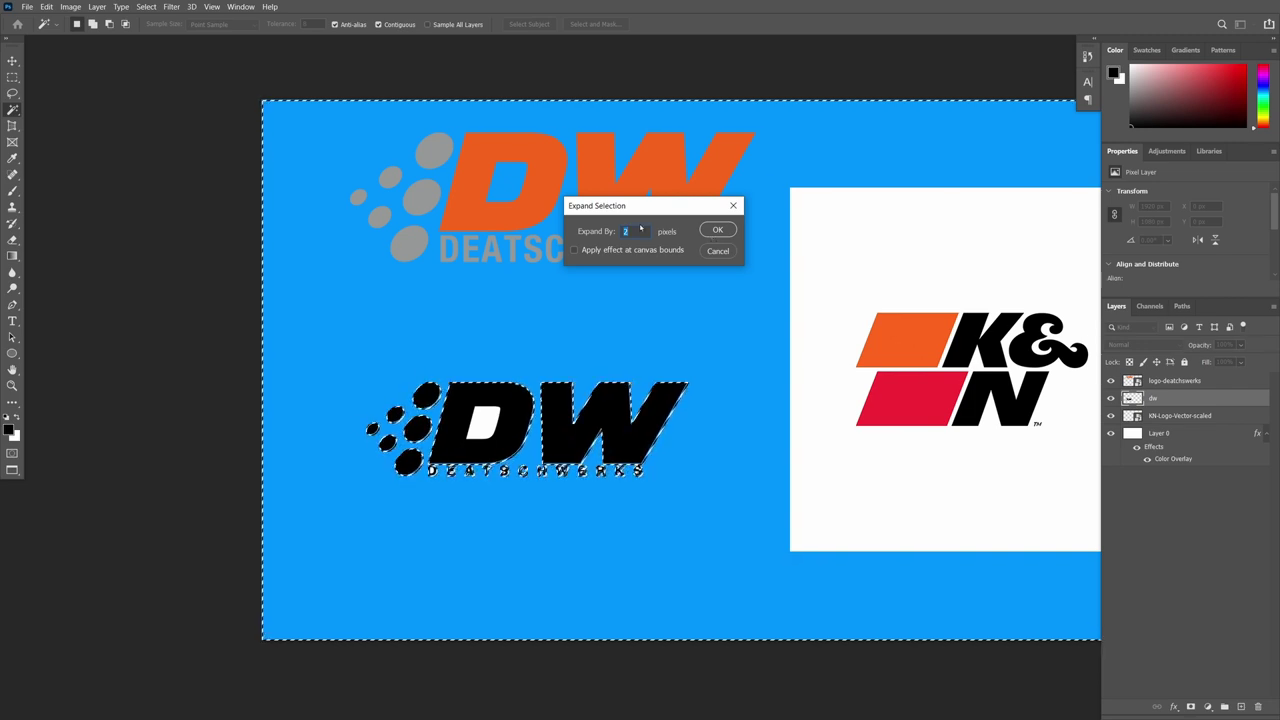
{"action": "left_click", "coordinate": [716, 236]}
{"action": "key", "text": "Delete"}
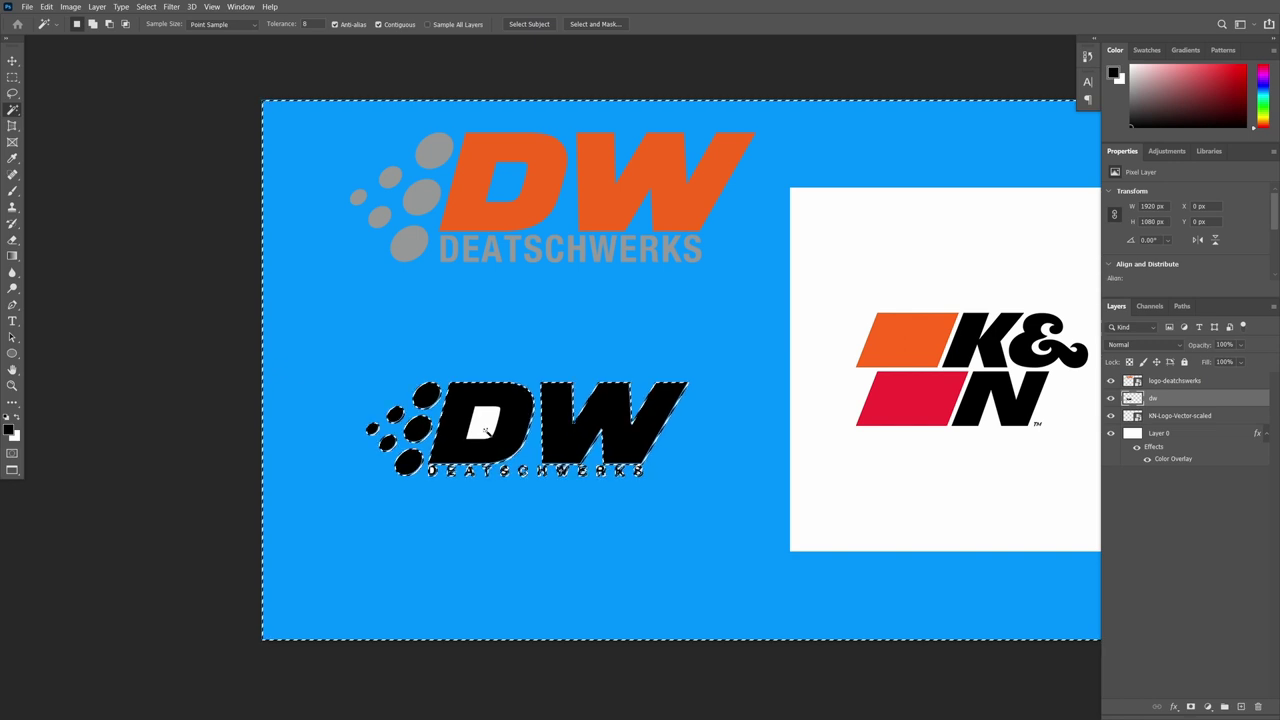
{"action": "left_click", "coordinate": [486, 430]}
{"action": "key", "text": "Delete"}
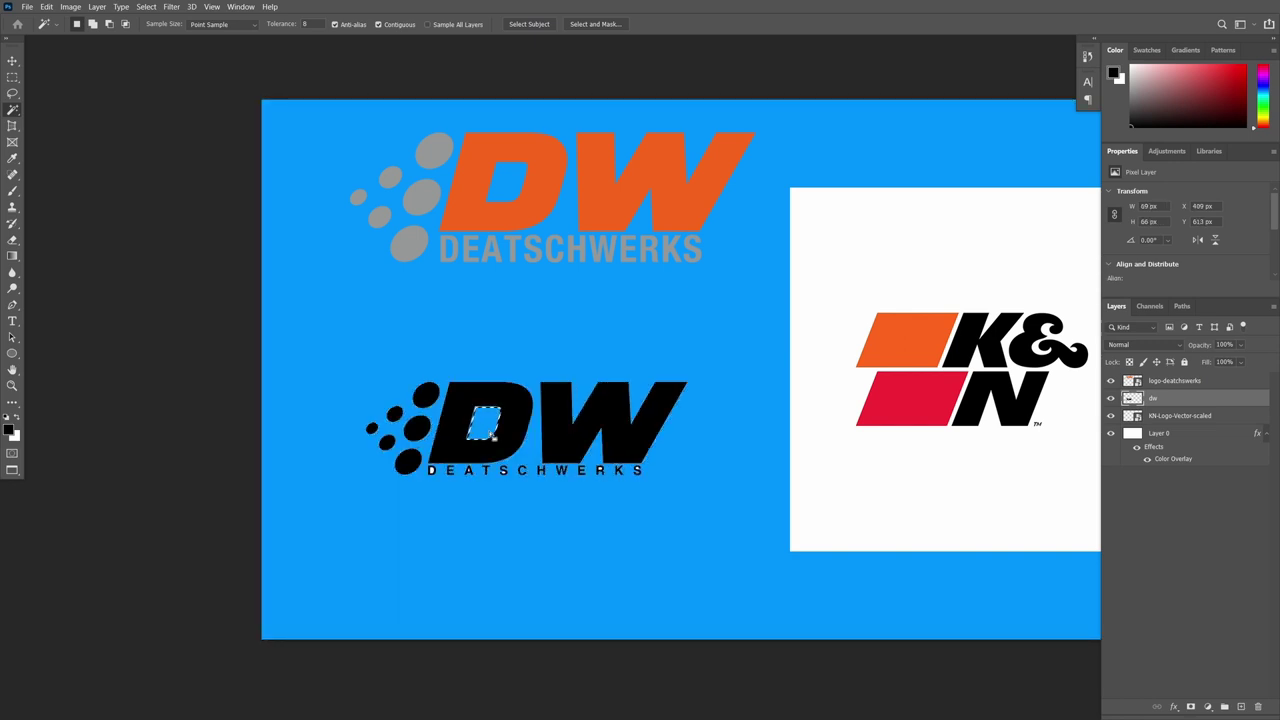
- Zoom in and select leftover white inside the small D and S letters, then the black logo shape
{"action": "key", "text": "z"}
{"action": "left_click", "coordinate": [489, 431]}
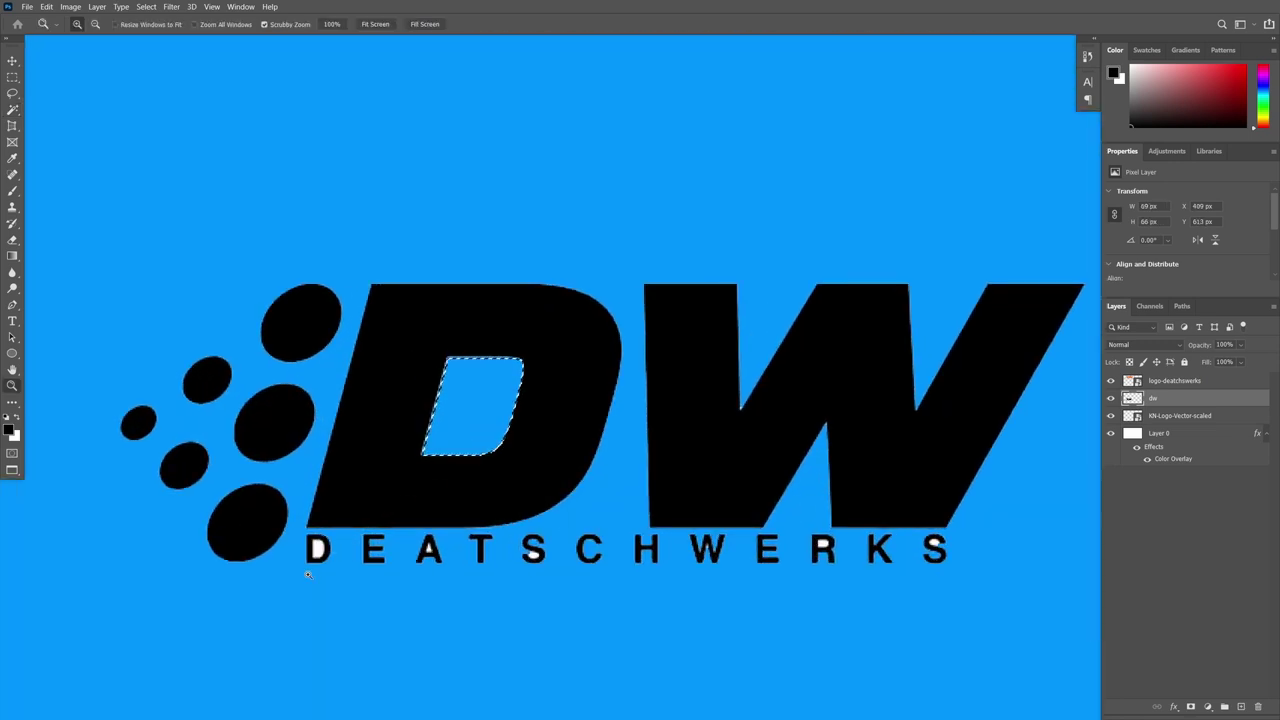
{"action": "key", "text": "w"}
{"action": "left_click", "coordinate": [318, 550]}
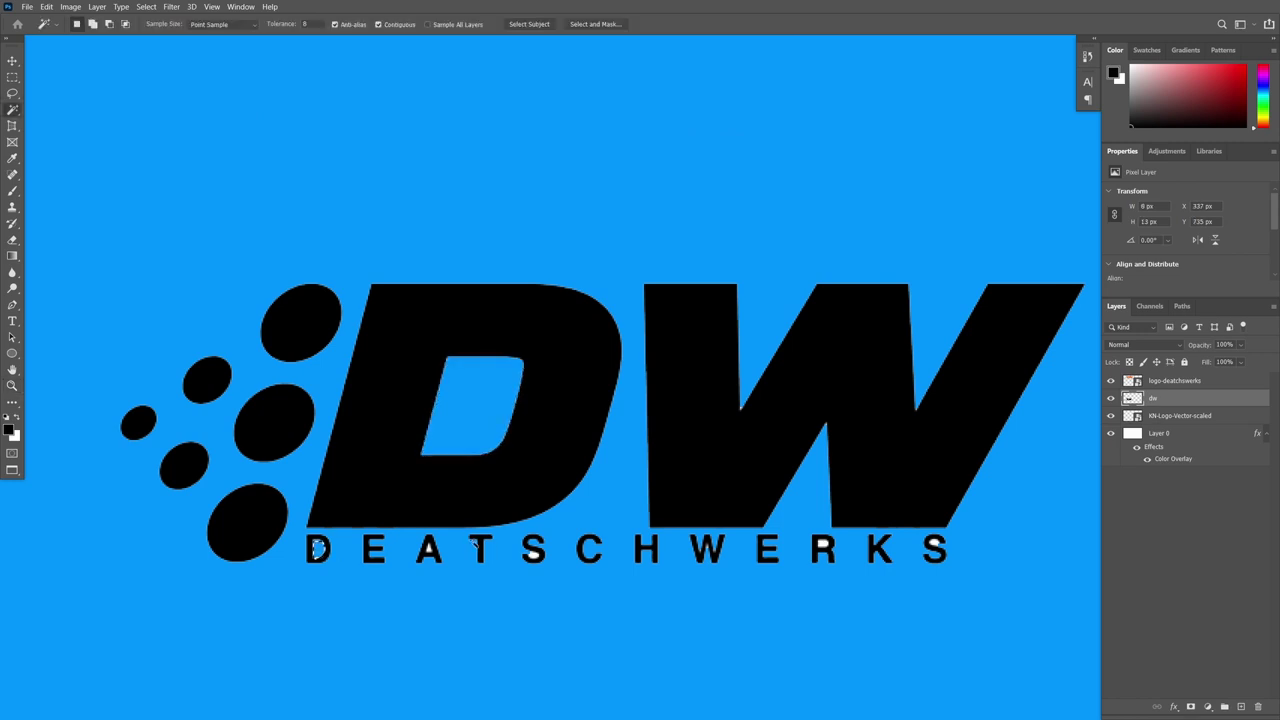
{"action": "left_click", "coordinate": [531, 551]}
{"action": "left_click", "coordinate": [936, 547]}
{"action": "left_click", "coordinate": [817, 480]}
- Apply a black #000000 Color Overlay to the dw layer through Layer Style
{"action": "double_click", "coordinate": [1188, 403]}
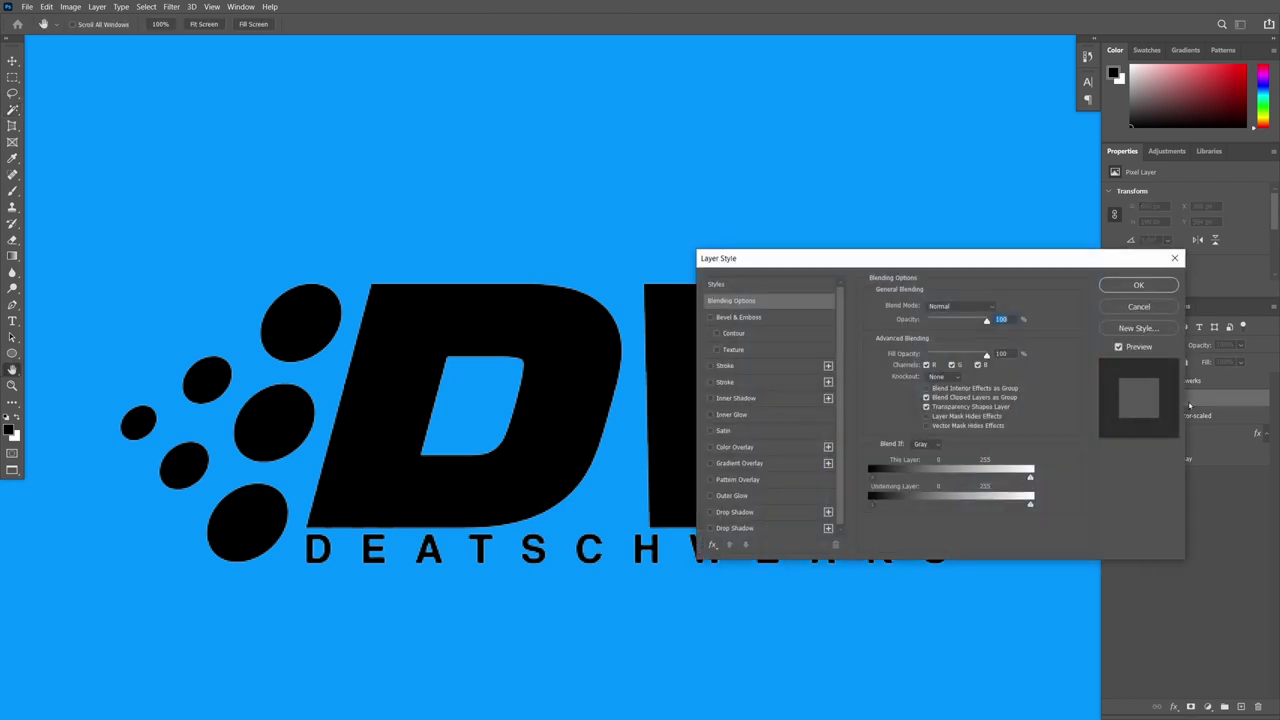
{"action": "left_click", "coordinate": [712, 447]}
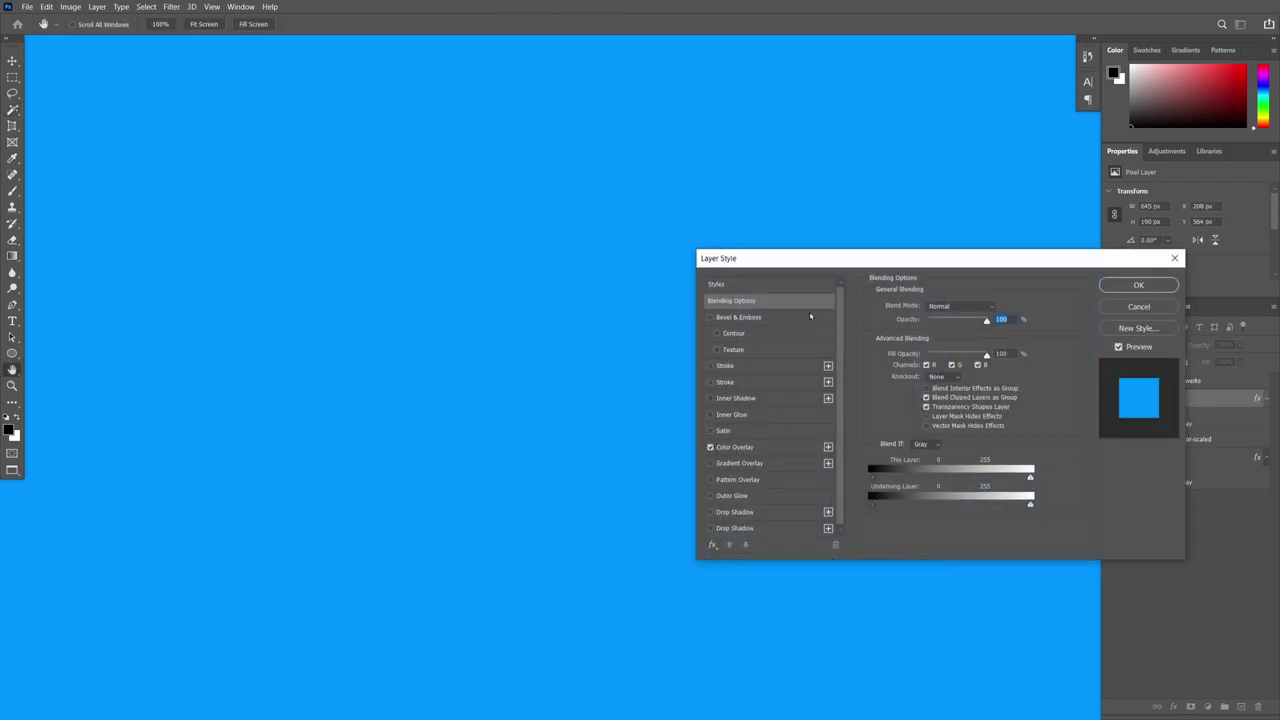
{"action": "left_click", "coordinate": [740, 448]}
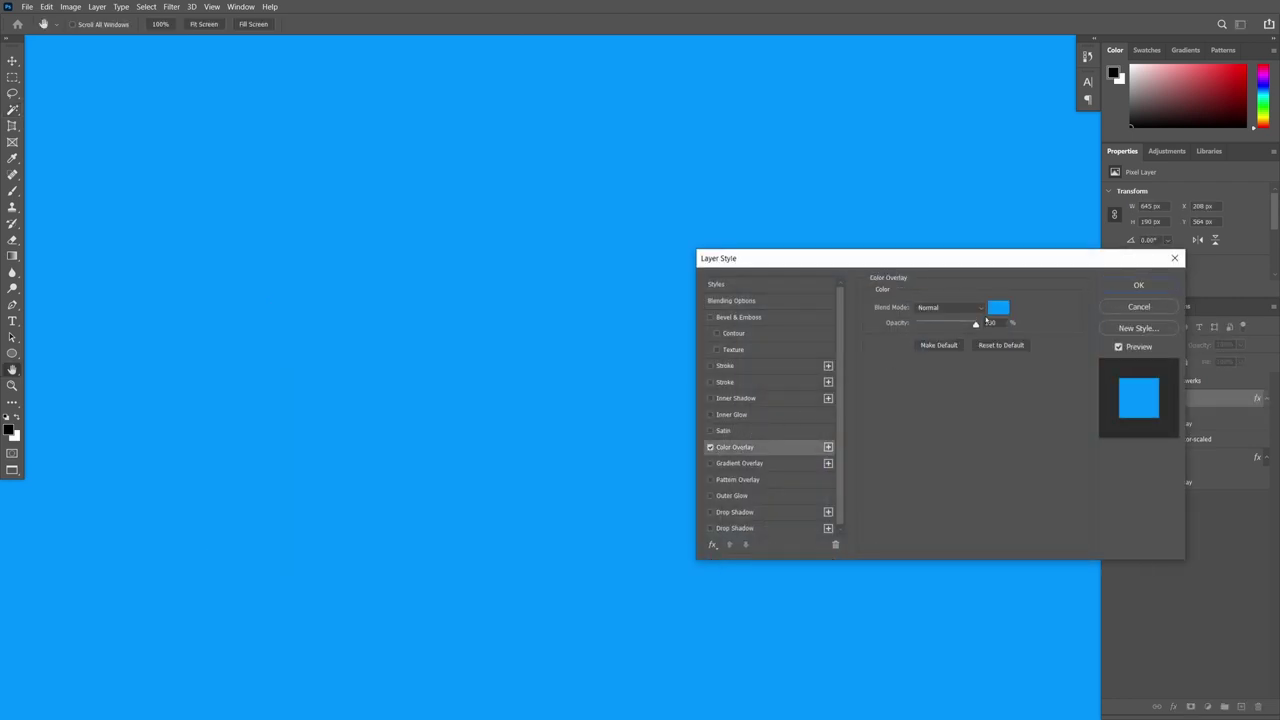
{"action": "left_click", "coordinate": [997, 307]}
{"action": "left_click", "coordinate": [822, 579]}
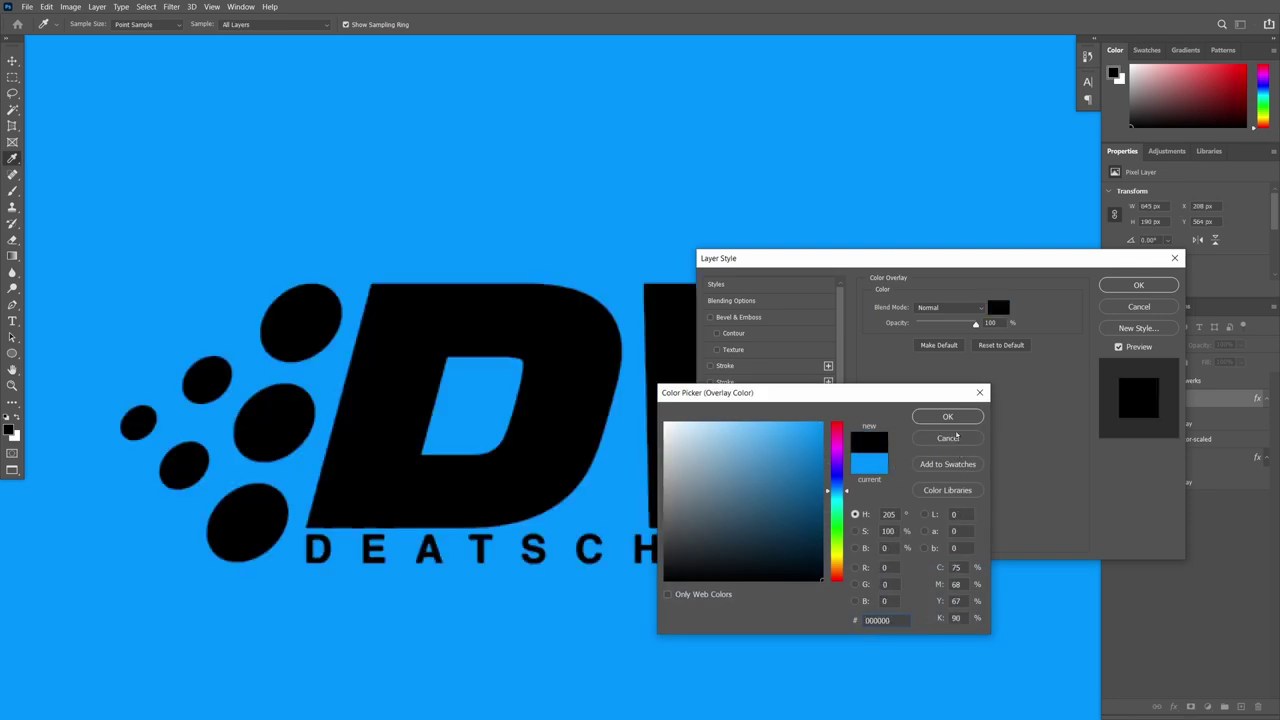
{"action": "left_click", "coordinate": [946, 416]}
{"action": "left_click_drag", "start_coordinate": [995, 267], "coordinate": [458, 251]}
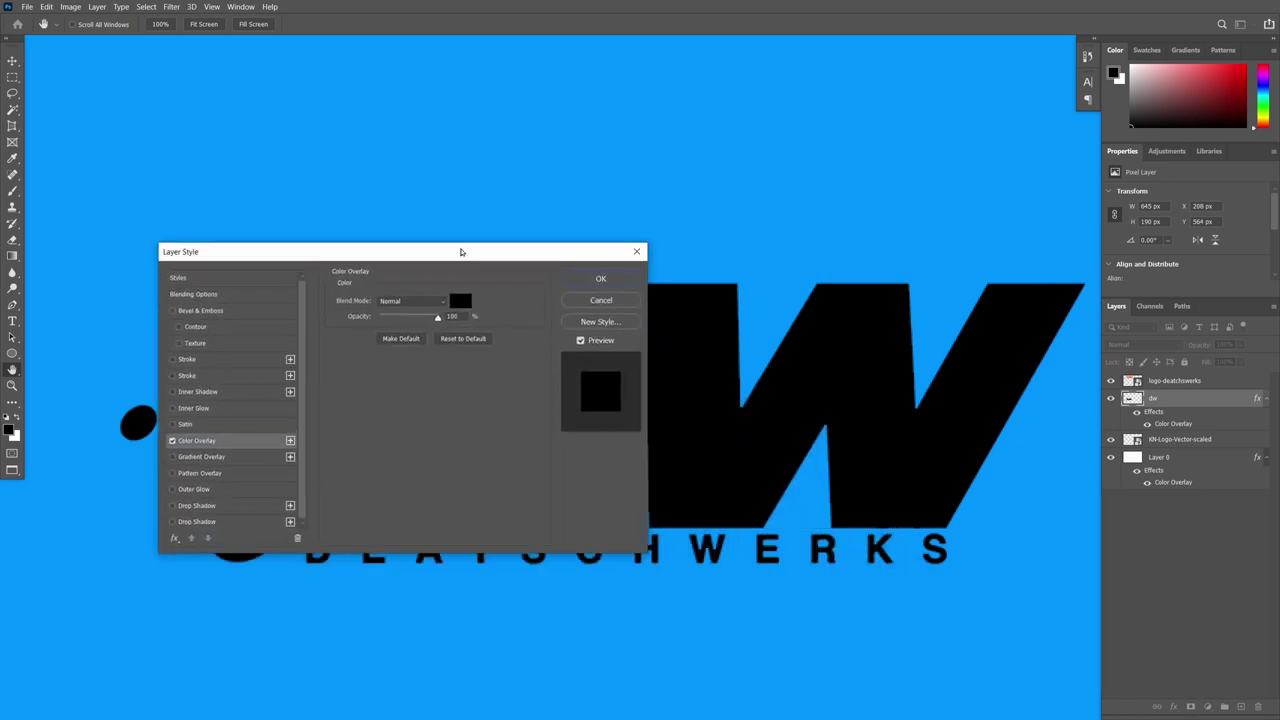
{"action": "left_click", "coordinate": [626, 281]}
{"action": "key", "text": "z"}
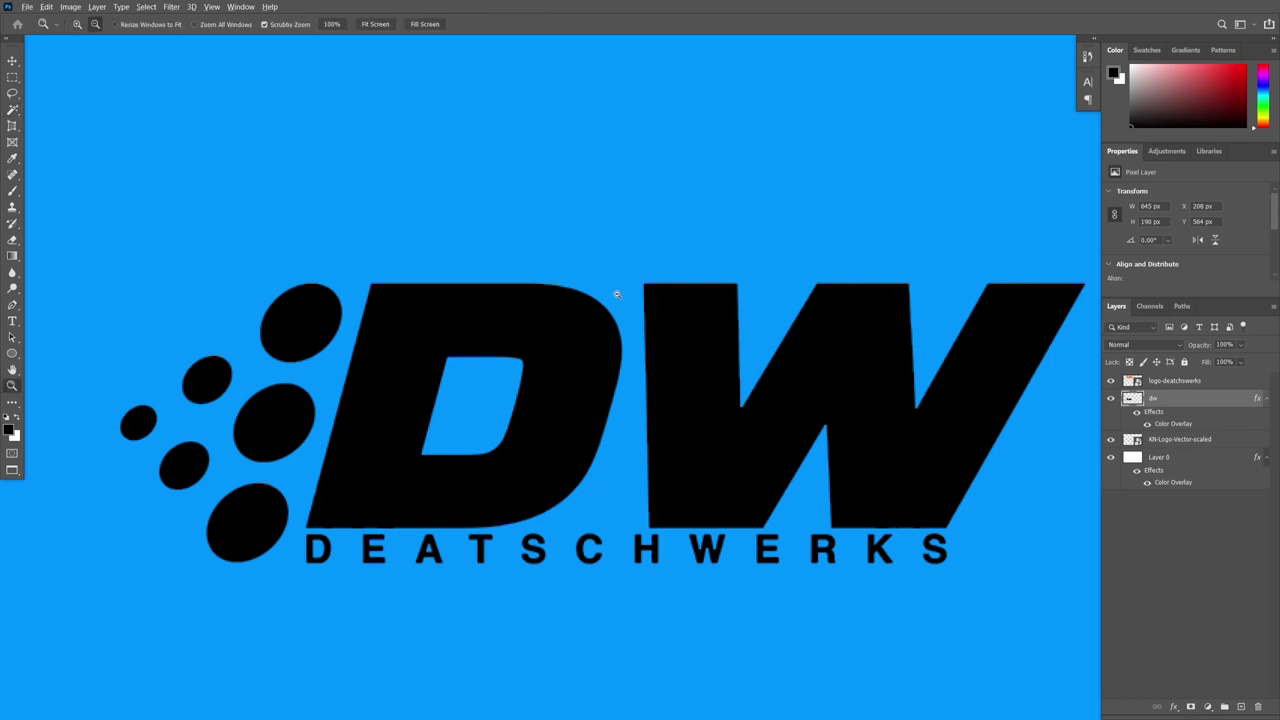
{"action": "left_click", "coordinate": [616, 289], "text": "alt"}
{"action": "left_click", "coordinate": [618, 292], "text": "alt"}
- Pick the K&N logo layer and zoom in on the logo
{"action": "left_click", "coordinate": [618, 292], "text": "alt"}
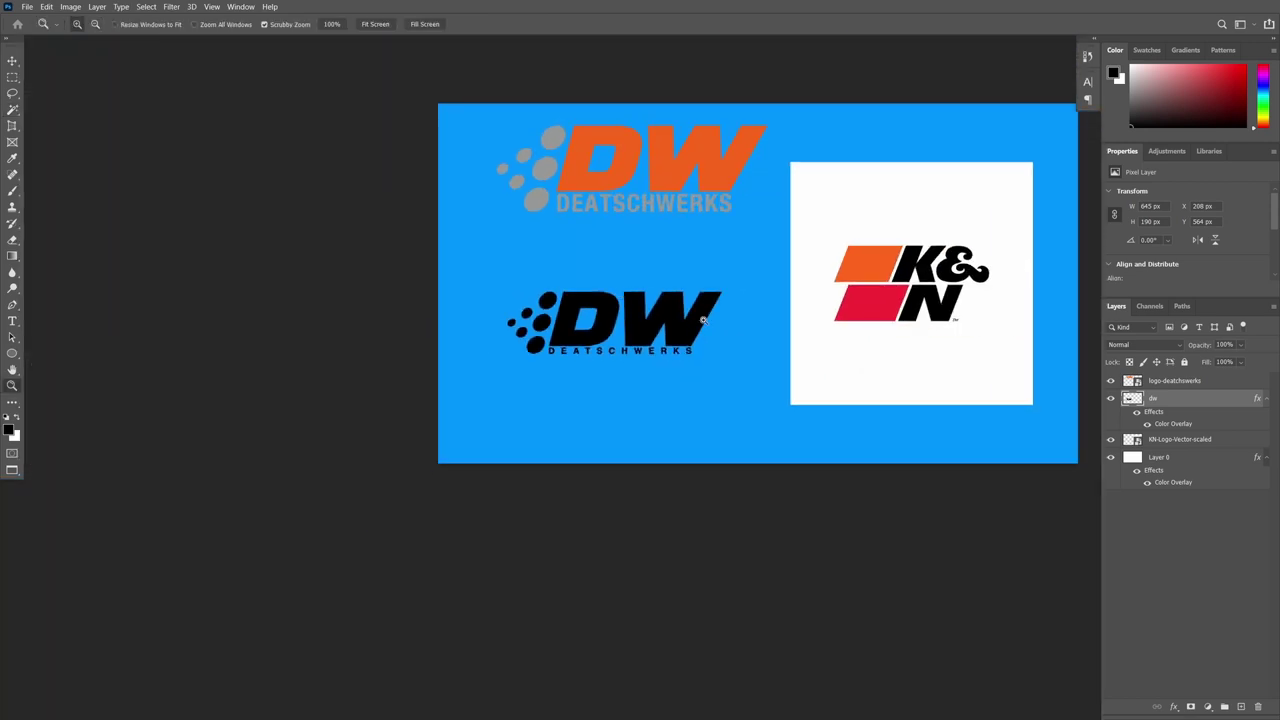
{"action": "left_click_drag", "start_coordinate": [712, 318], "coordinate": [486, 377]}
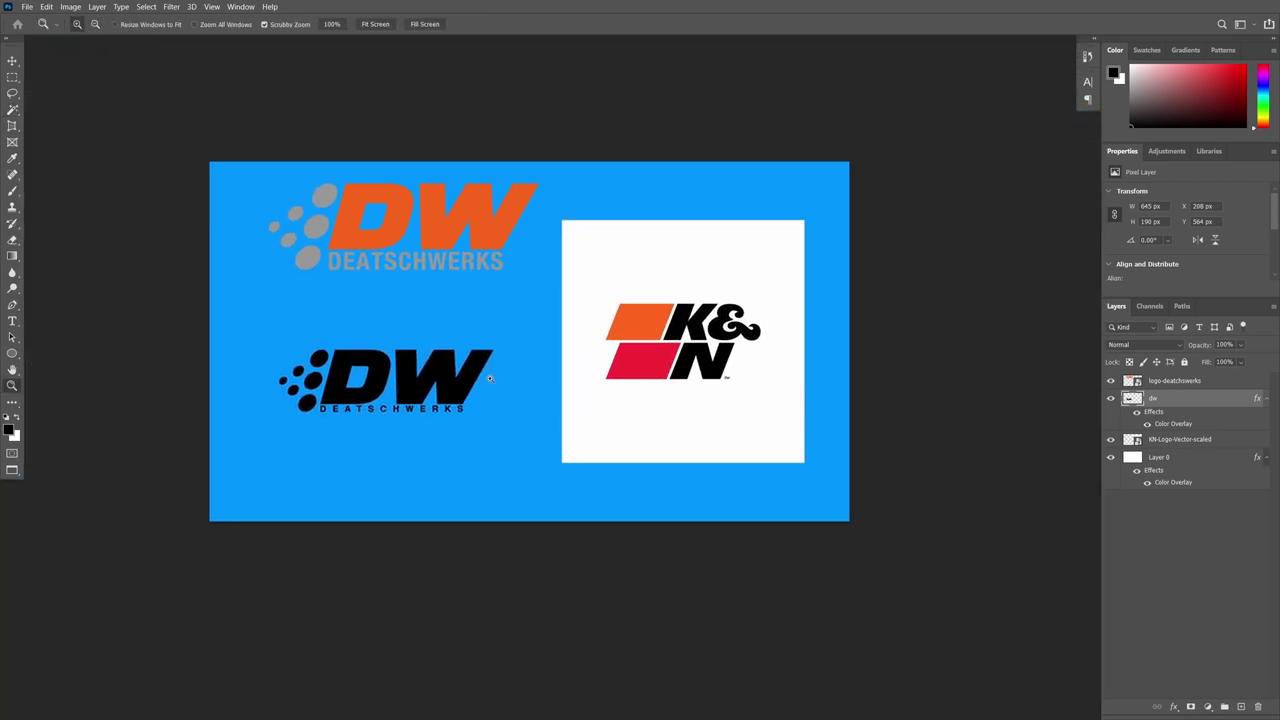
{"action": "key", "text": "v"}
{"action": "left_click", "coordinate": [662, 392]}
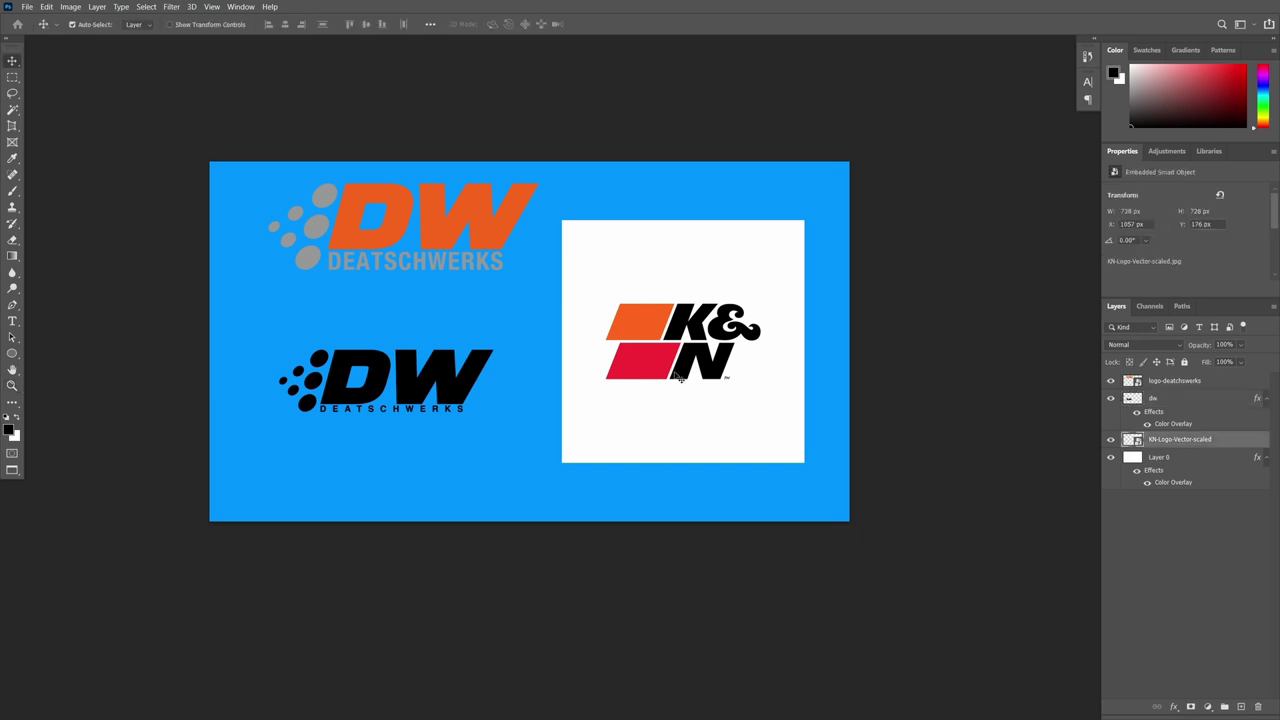
{"action": "key", "text": "z"}
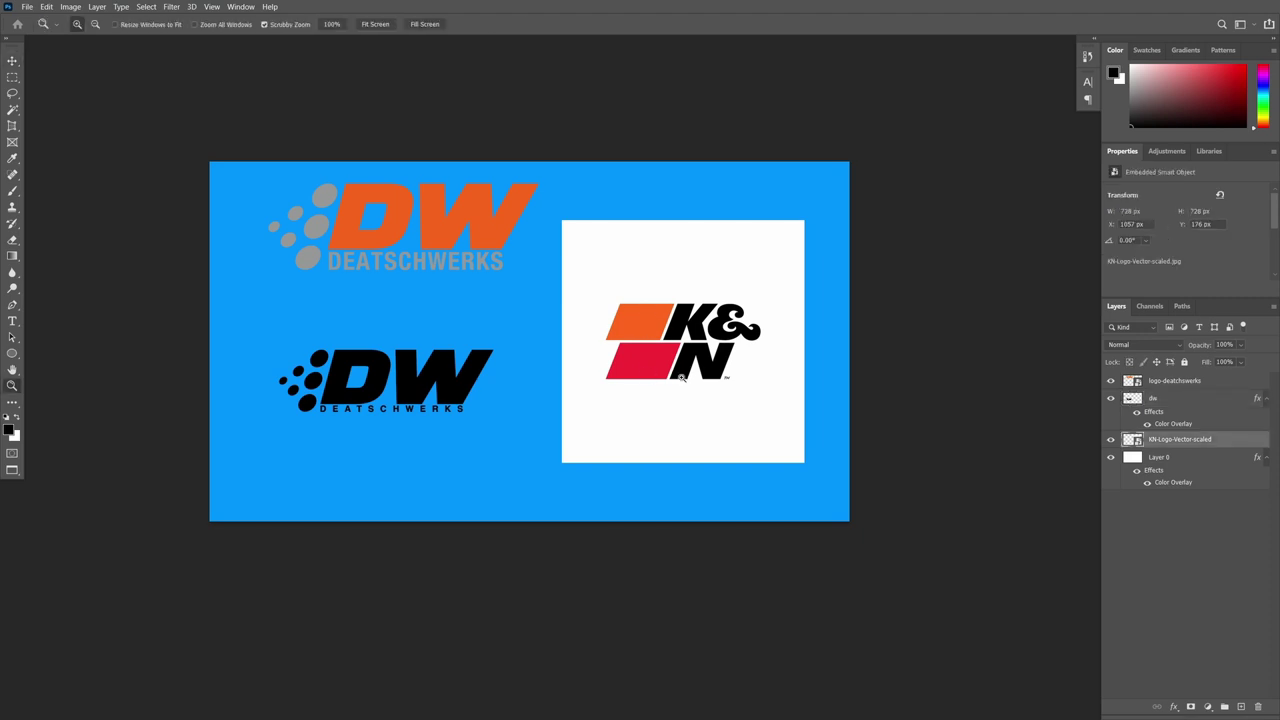
{"action": "left_click", "coordinate": [681, 376]}
{"action": "left_click", "coordinate": [681, 376]}
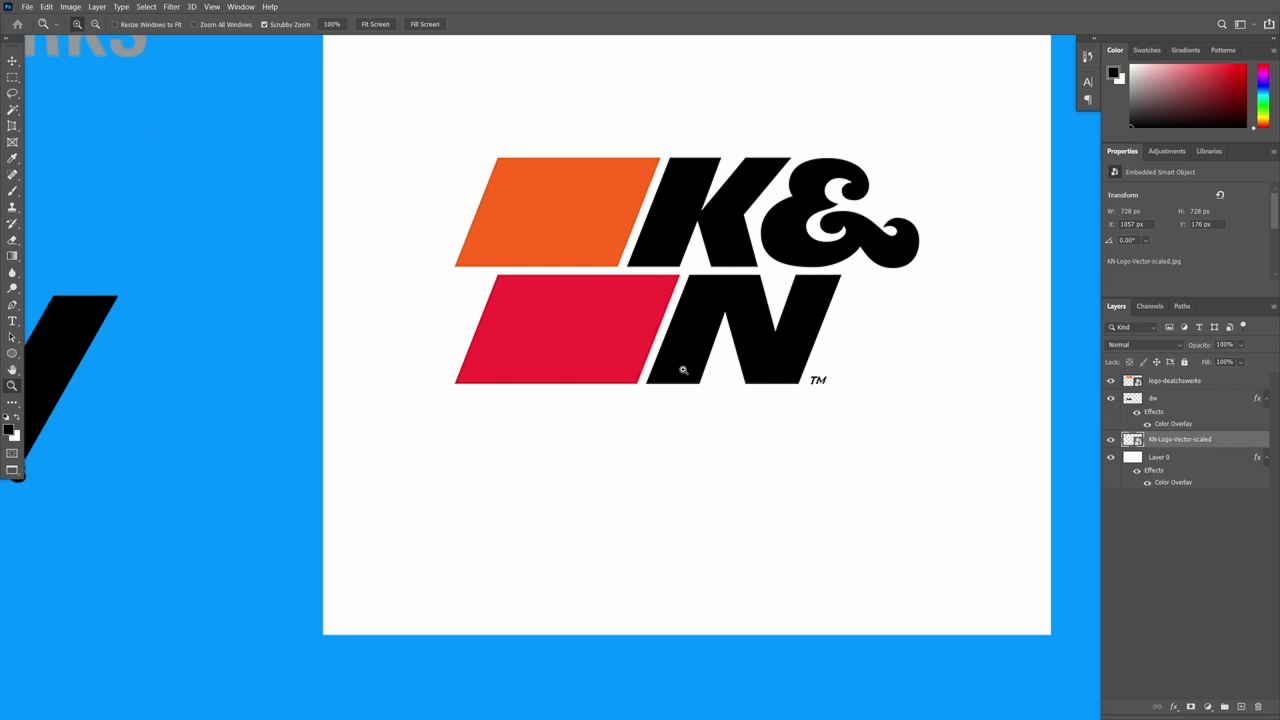
- Select the red and orange parallelograms and black K&N letters, then copy them to a new layer
{"action": "key", "text": "w"}
{"action": "scroll", "coordinate": [620, 455], "scroll_direction": "up", "scroll_amount": 3}
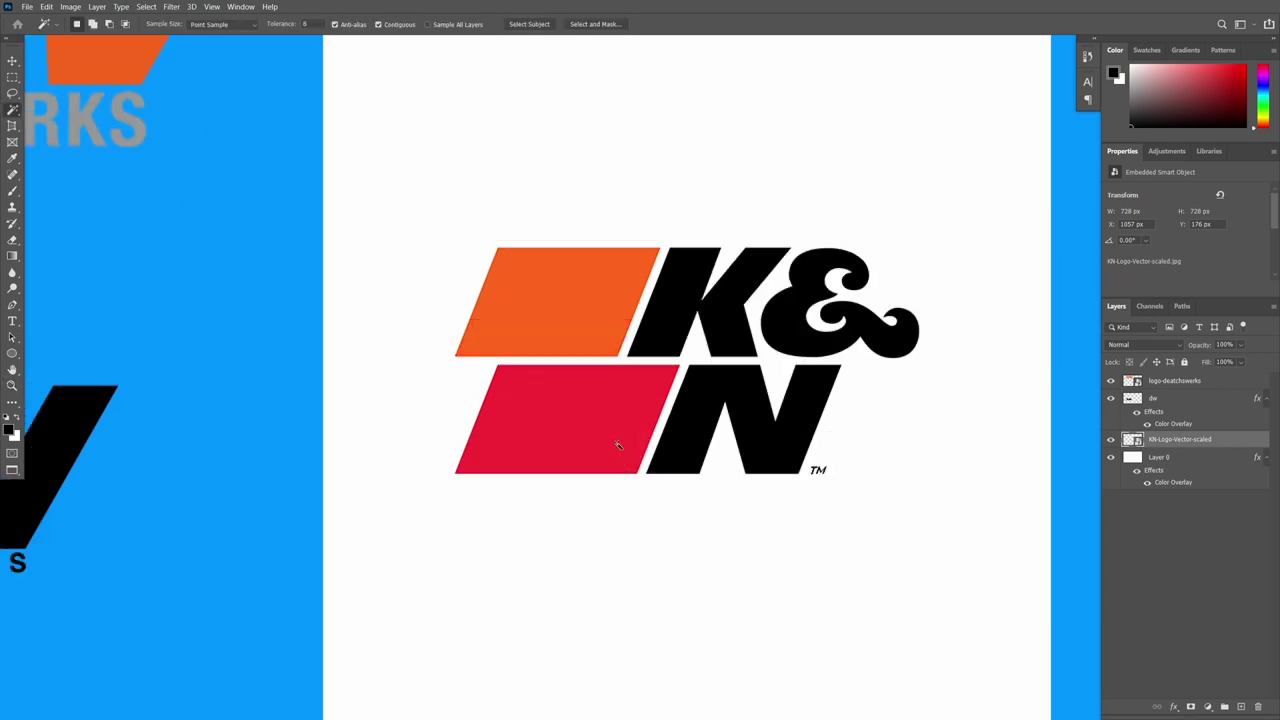
{"action": "left_click", "coordinate": [606, 436]}
{"action": "left_click", "coordinate": [604, 325], "text": "shift"}
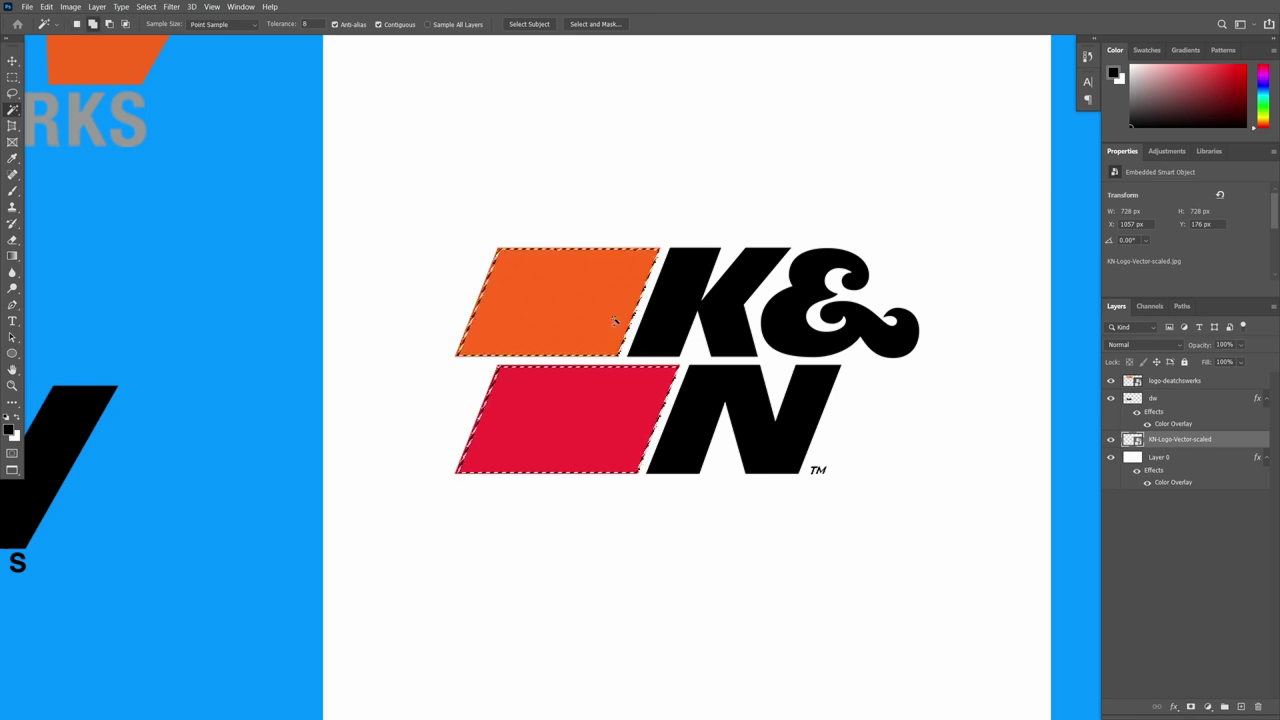
{"action": "left_click", "coordinate": [803, 405], "text": "shift"}
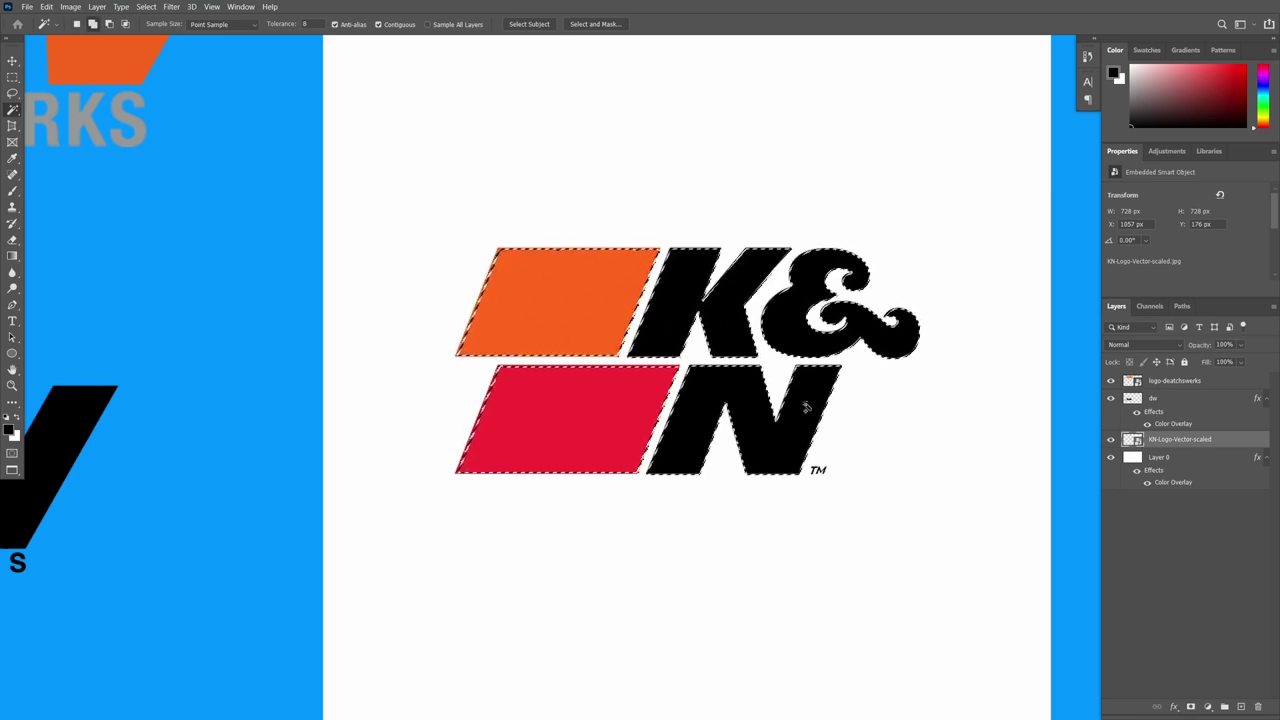
{"action": "left_click", "coordinate": [800, 449], "text": "shift"}
{"action": "key", "text": "ctrl+j"}
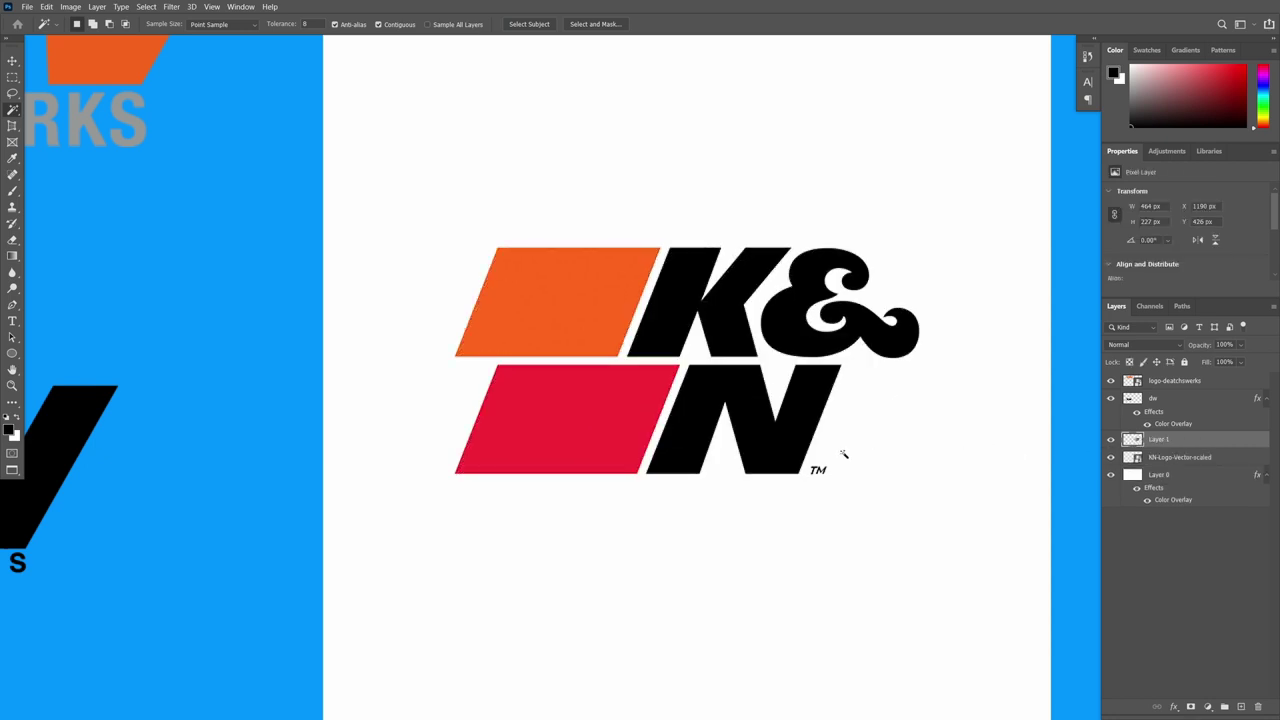
{"action": "key", "text": "v"}
{"action": "scroll", "coordinate": [753, 468], "scroll_direction": "down", "scroll_amount": 4, "text": "alt"}
{"action": "mouse_move", "coordinate": [753, 468]}
{"action": "left_mouse_down"}
{"action": "mouse_move", "coordinate": [660, 455]}
{"action": "mouse_move", "coordinate": [765, 444]}
{"action": "mouse_move", "coordinate": [648, 428]}
{"action": "mouse_move", "coordinate": [667, 456]}
{"action": "mouse_move", "coordinate": [753, 457]}
{"action": "left_mouse_up"}
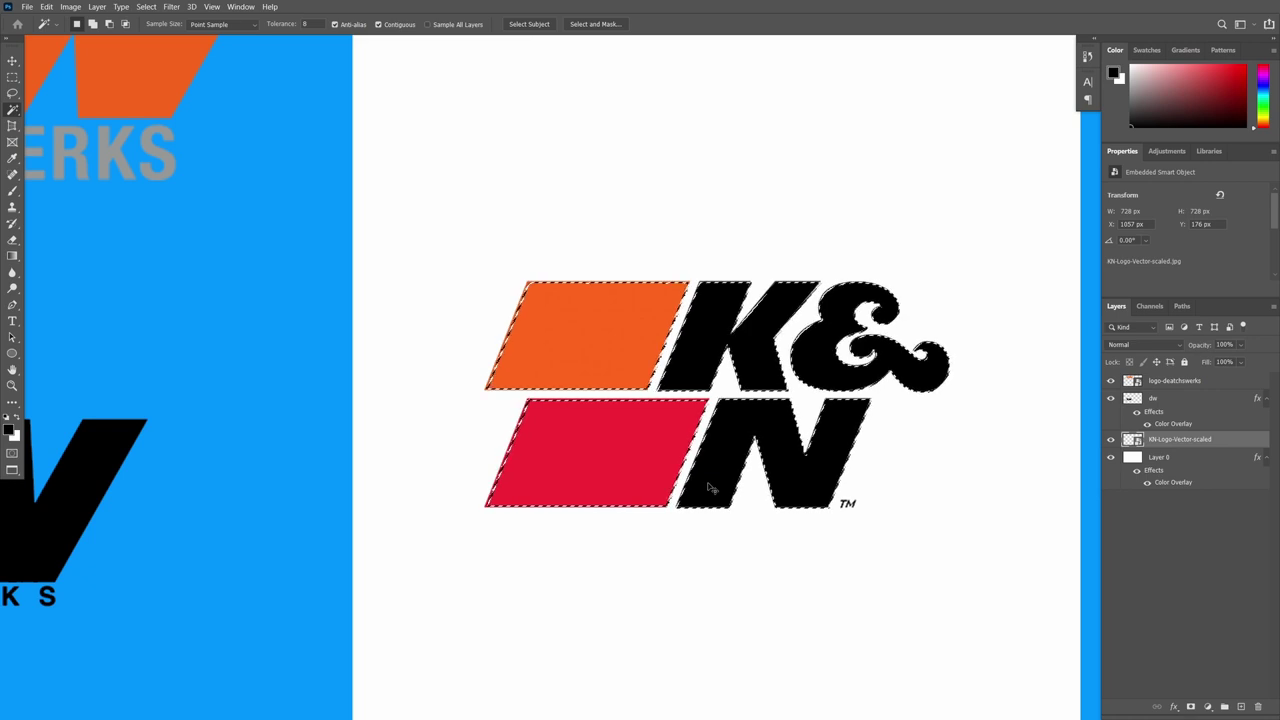
{"action": "key", "text": "ctrl+j"}
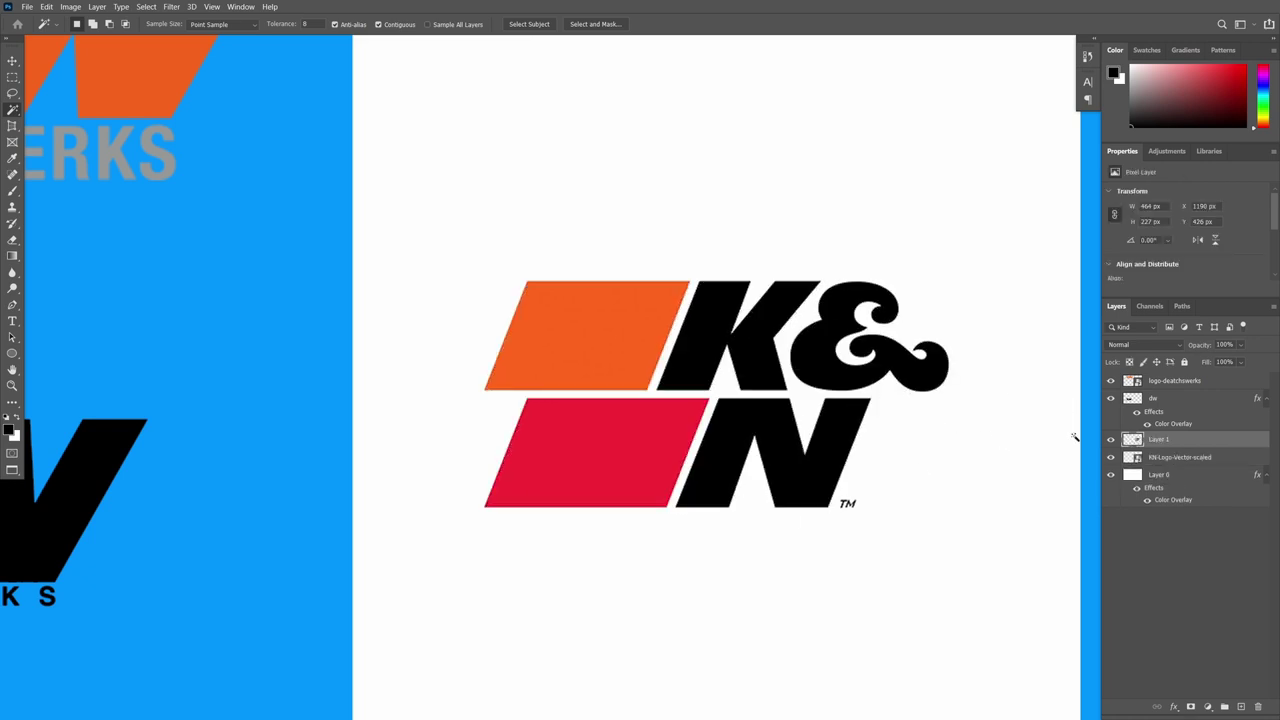
- Hide the white-boxed KN-Logo-Vector-scaled layer and move the new K&N logo slightly left
{"action": "key", "text": "z"}
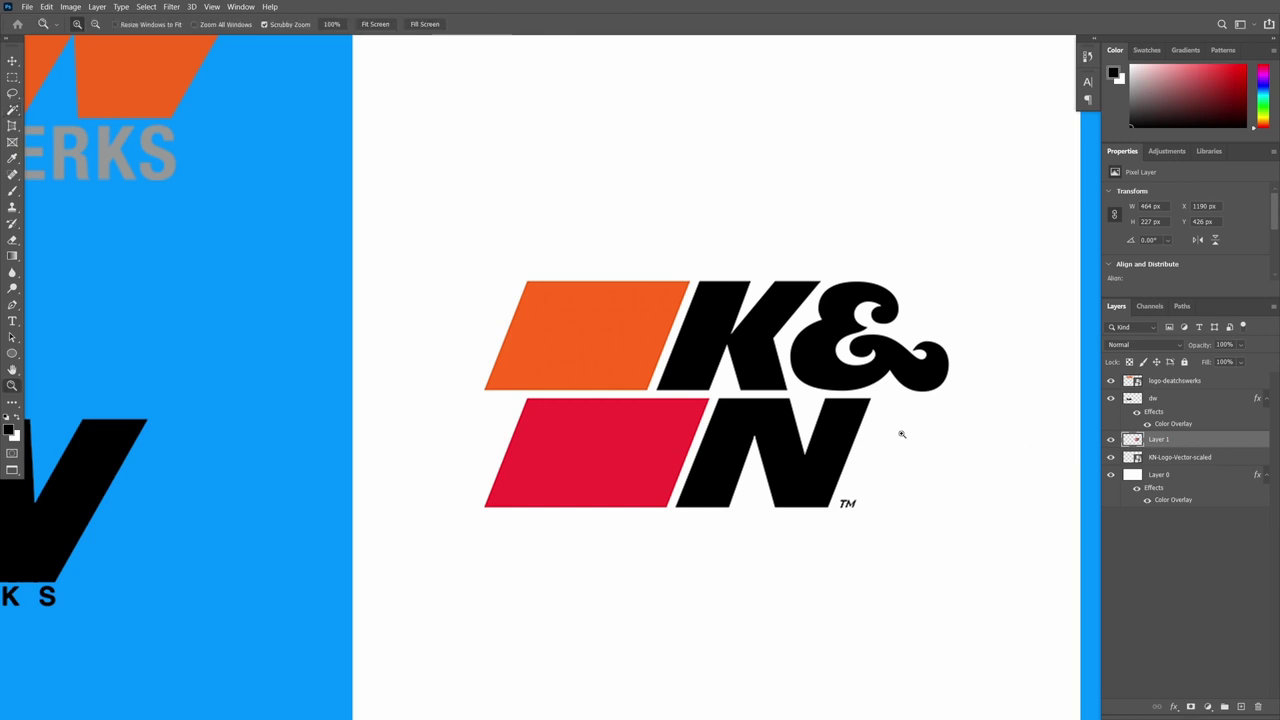
{"action": "key", "text": "ctrl+0"}
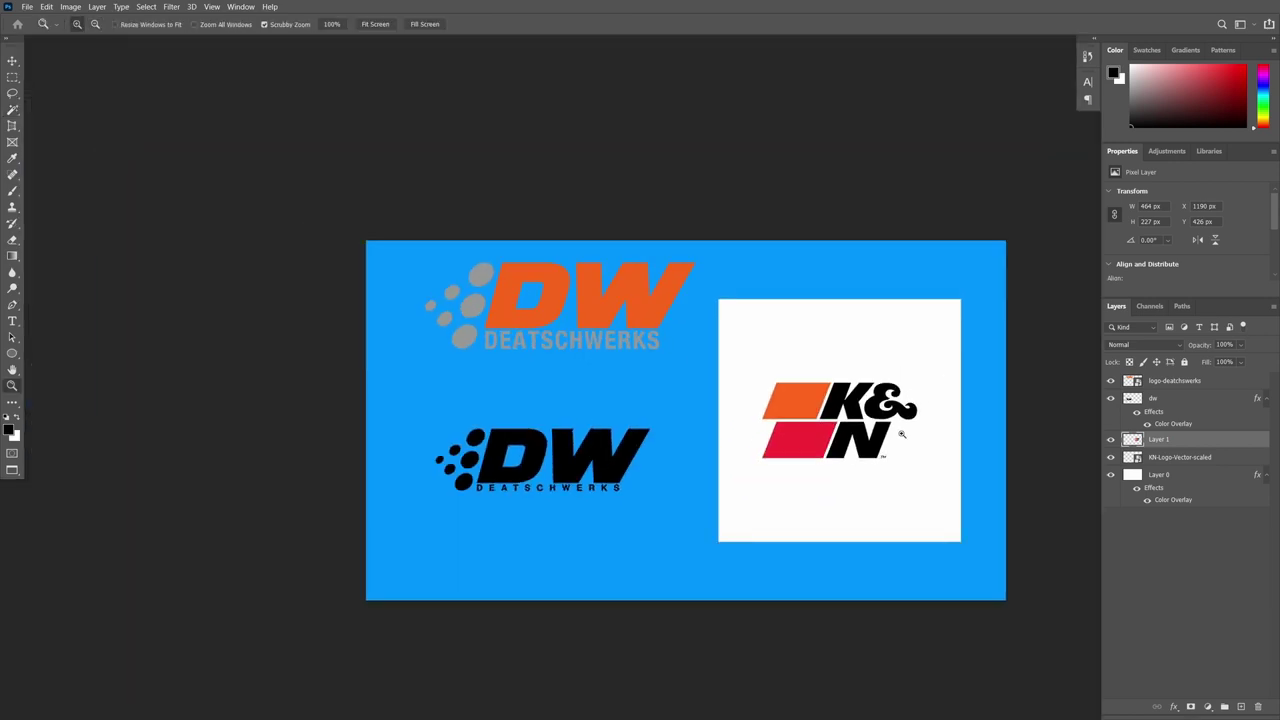
{"action": "left_click", "coordinate": [1109, 398]}
{"action": "left_click", "coordinate": [1109, 399]}
{"action": "left_click", "coordinate": [1110, 457]}
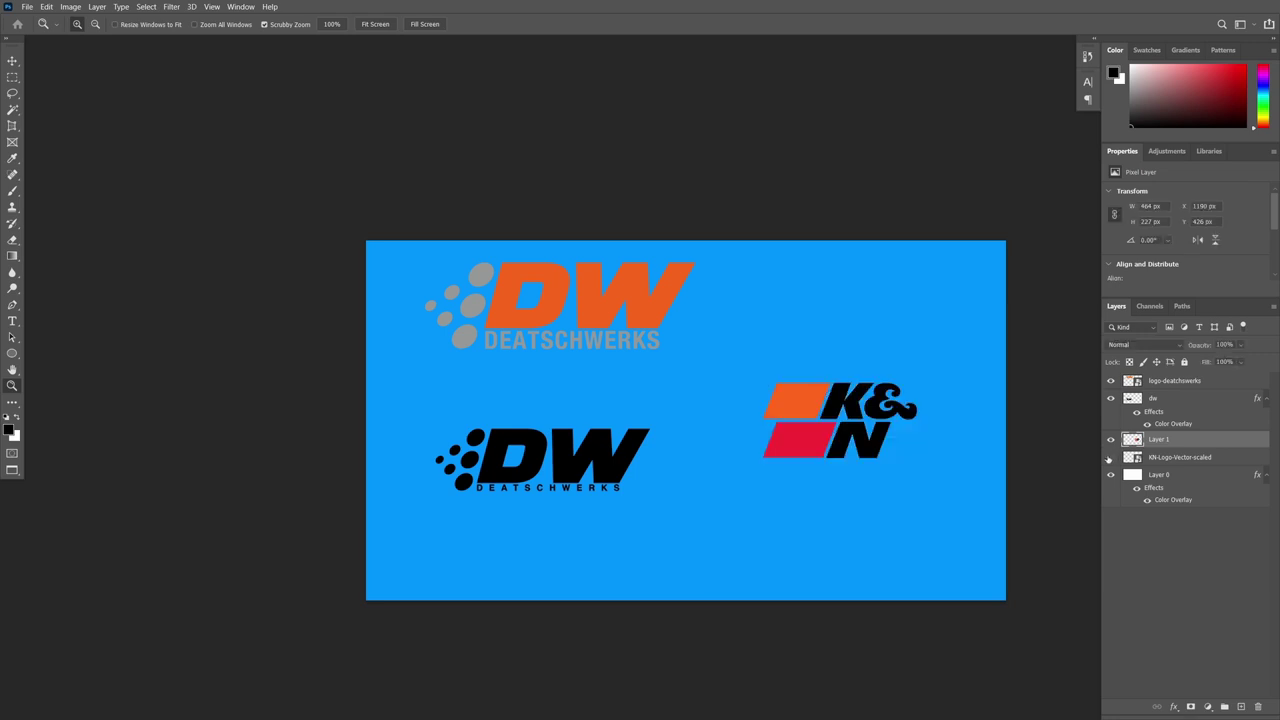
{"action": "left_click", "coordinate": [858, 440]}
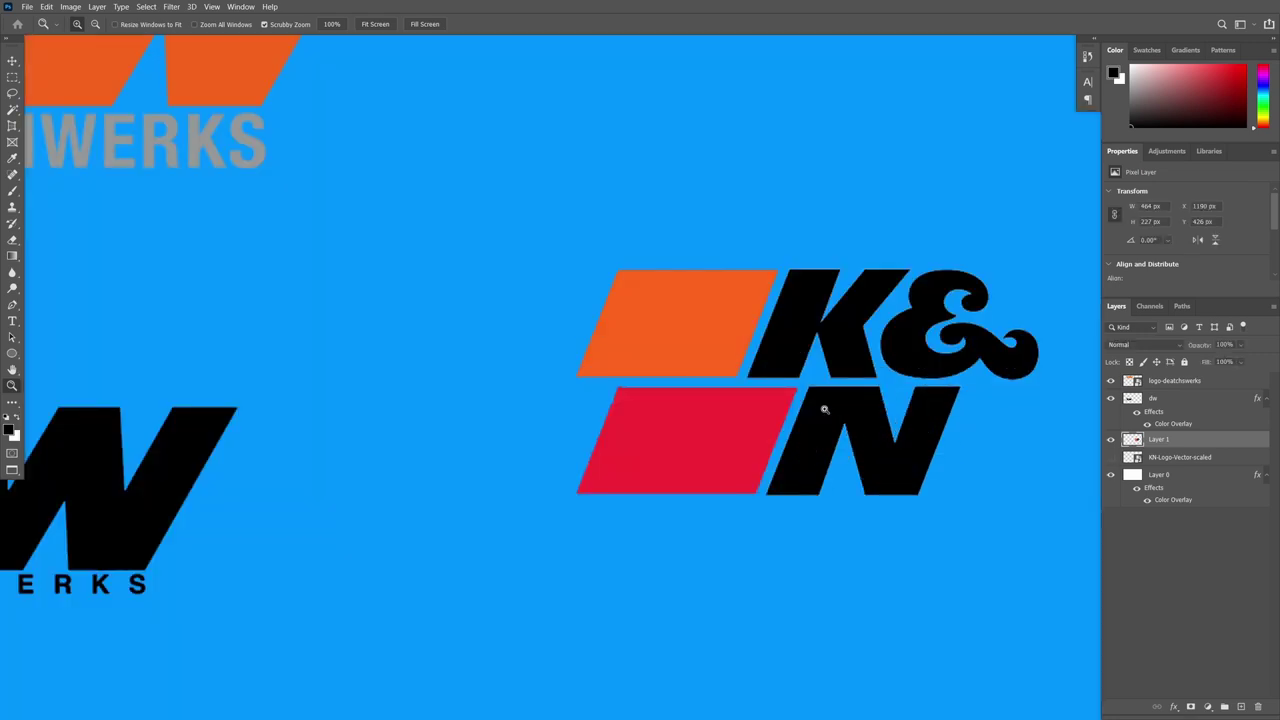
{"action": "key", "text": "v"}
{"action": "left_click_drag", "start_coordinate": [820, 410], "coordinate": [650, 405]}
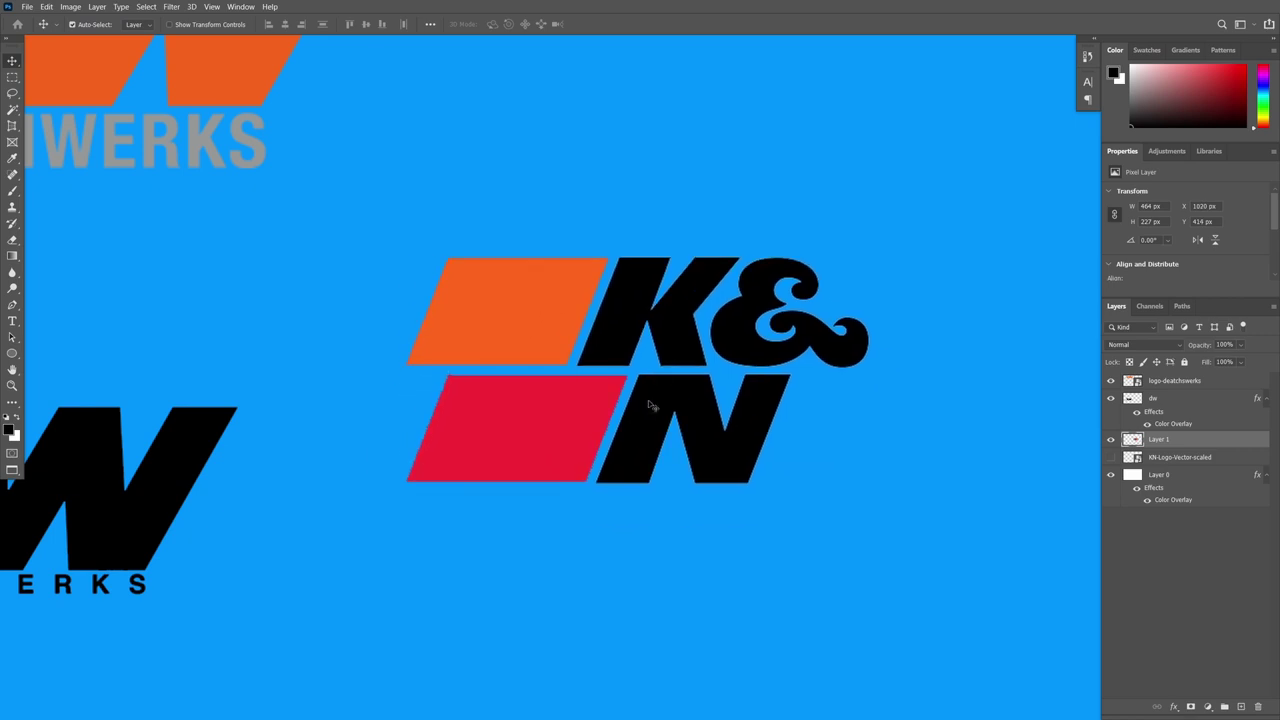
{"action": "key", "text": "z"}
{"action": "left_click", "coordinate": [650, 405], "text": "alt"}
{"action": "left_click", "coordinate": [650, 405], "text": "alt"}
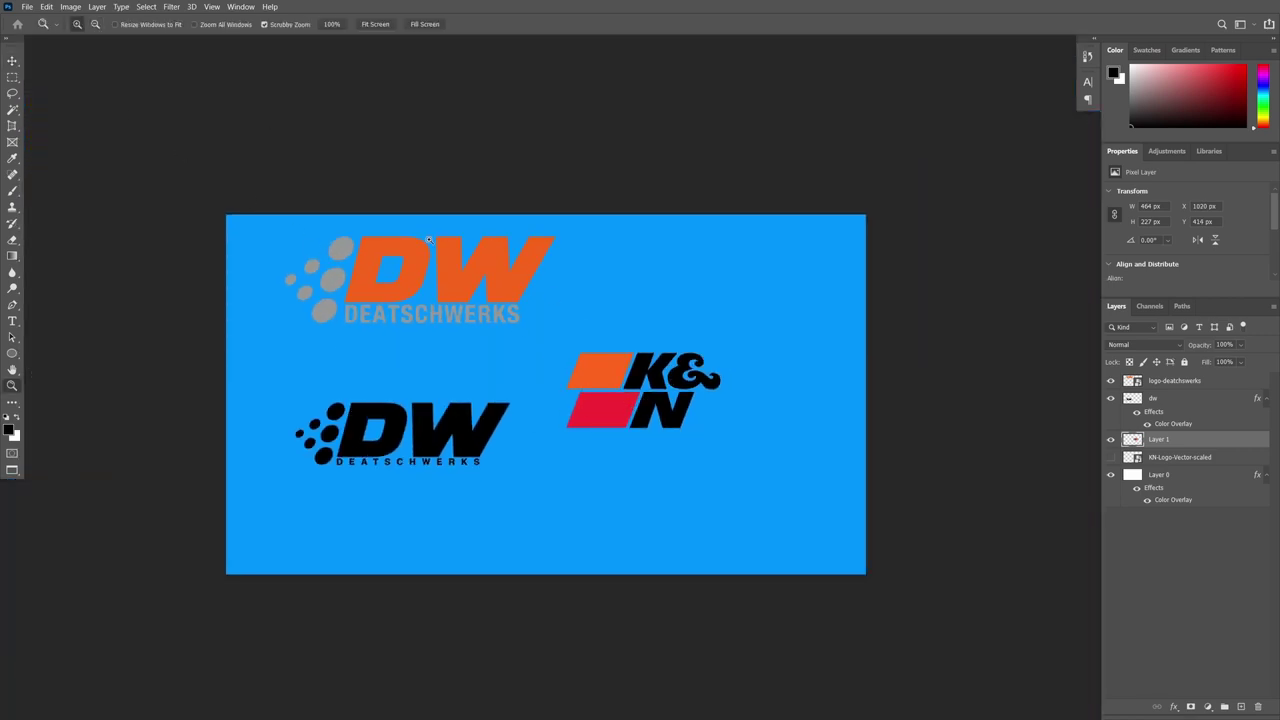
- Hide the blue background and both DW logo layers
{"action": "left_click", "coordinate": [1110, 476]}
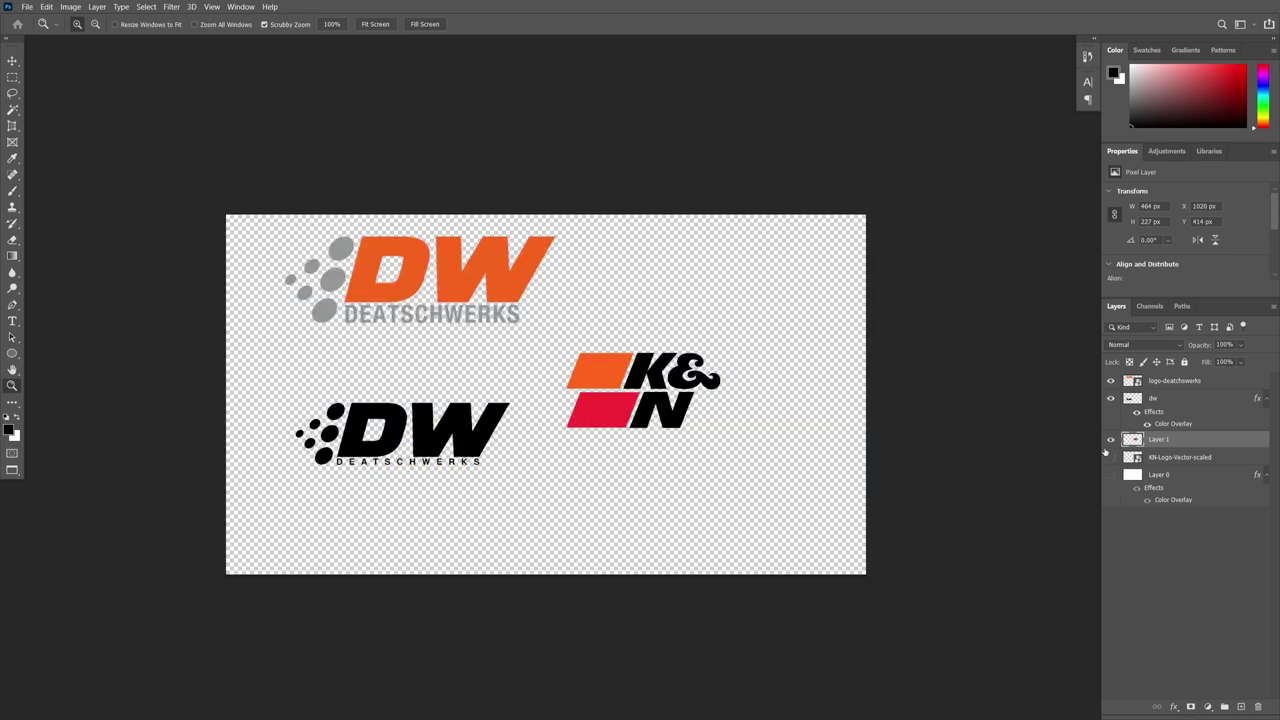
{"action": "left_click", "coordinate": [1111, 399]}
{"action": "left_click", "coordinate": [1111, 382]}
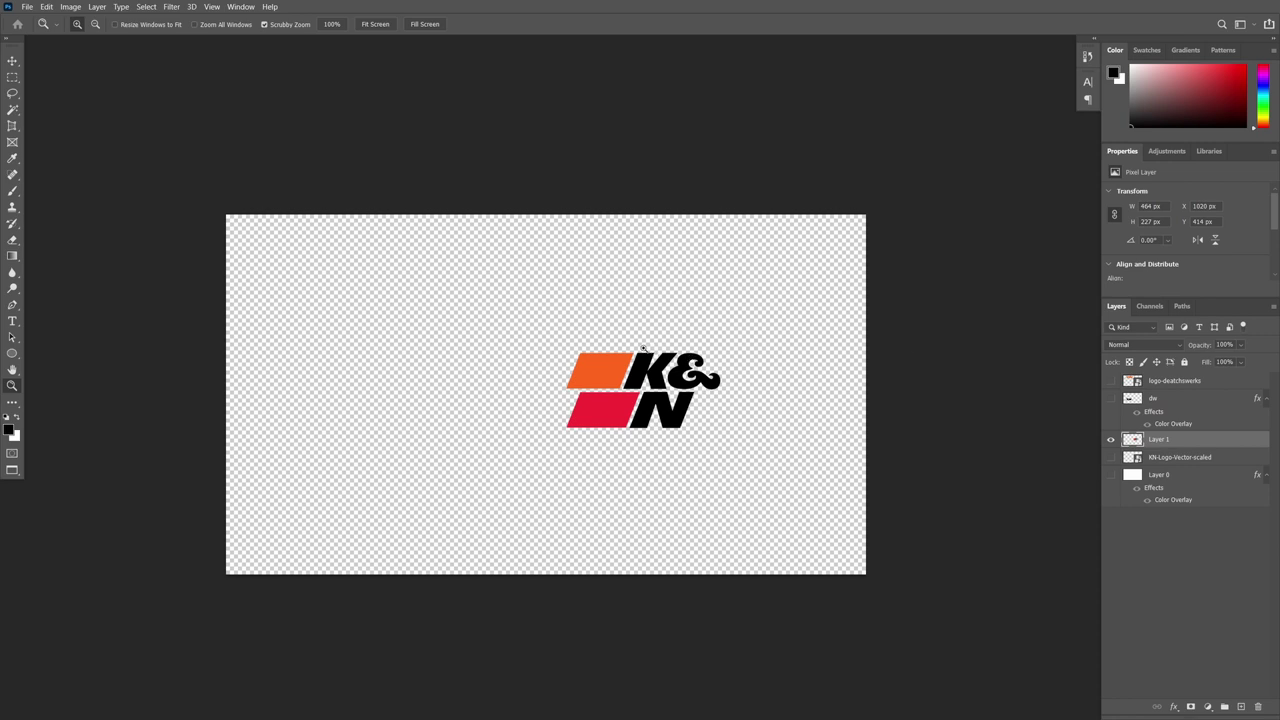
- Try a perspective crop, dismiss the error, then marquee a rectangle around the K&N logo
{"action": "key", "text": "c"}
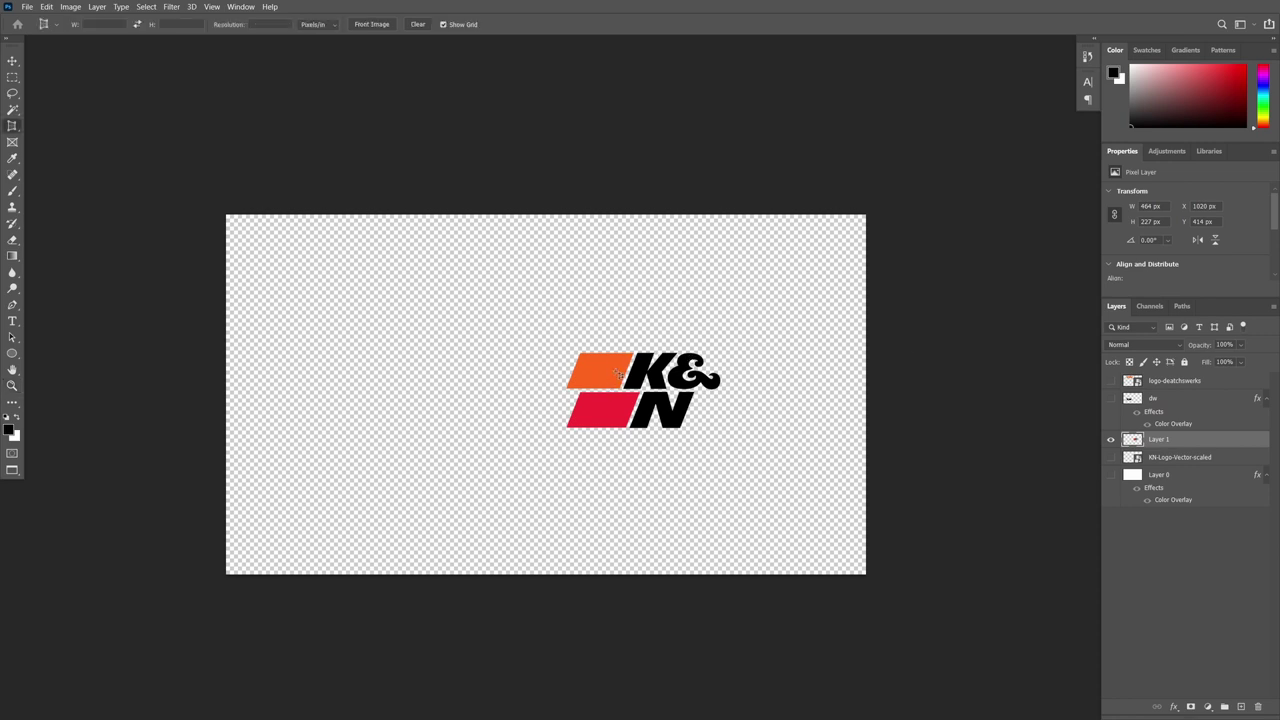
{"action": "left_click", "coordinate": [745, 336]}
{"action": "left_click", "coordinate": [648, 269]}
{"action": "key", "text": "m"}
{"action": "left_click_drag", "start_coordinate": [742, 321], "coordinate": [535, 466]}
- Crop the canvas to the rectangular selection around the K&N logo
{"action": "left_click", "coordinate": [46, 7]}
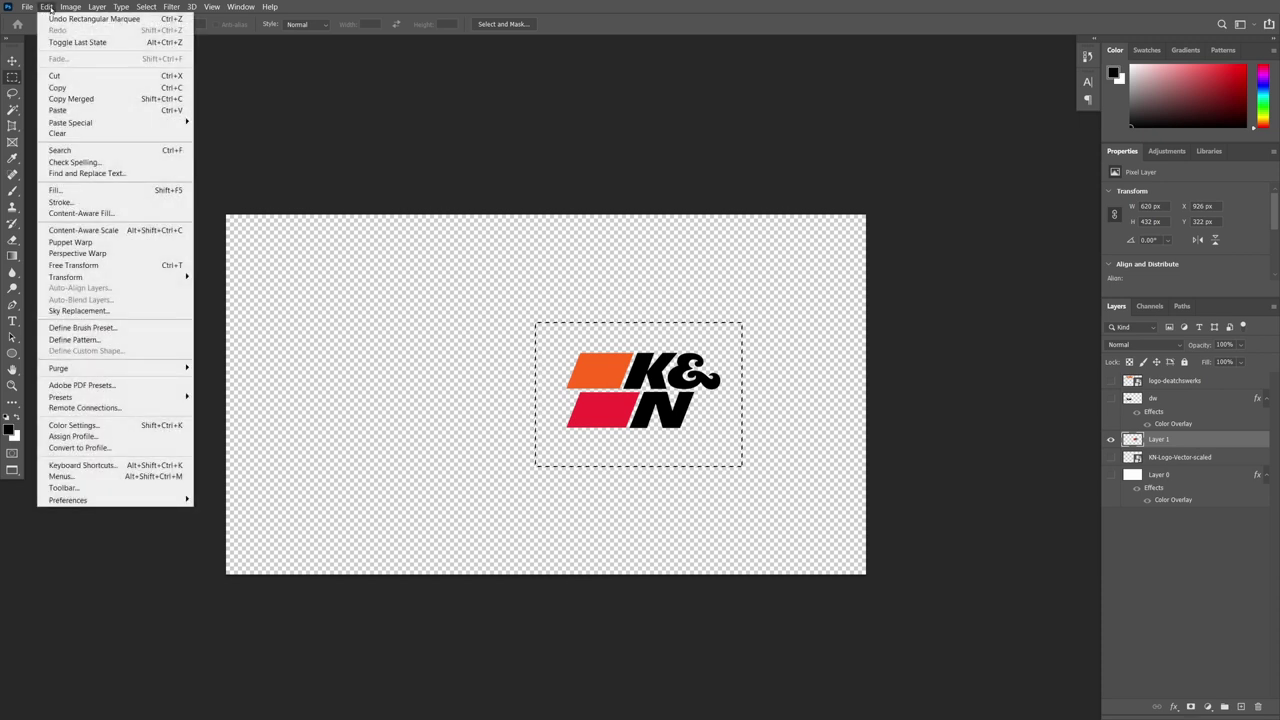
{"action": "mouse_move", "coordinate": [62, 7]}
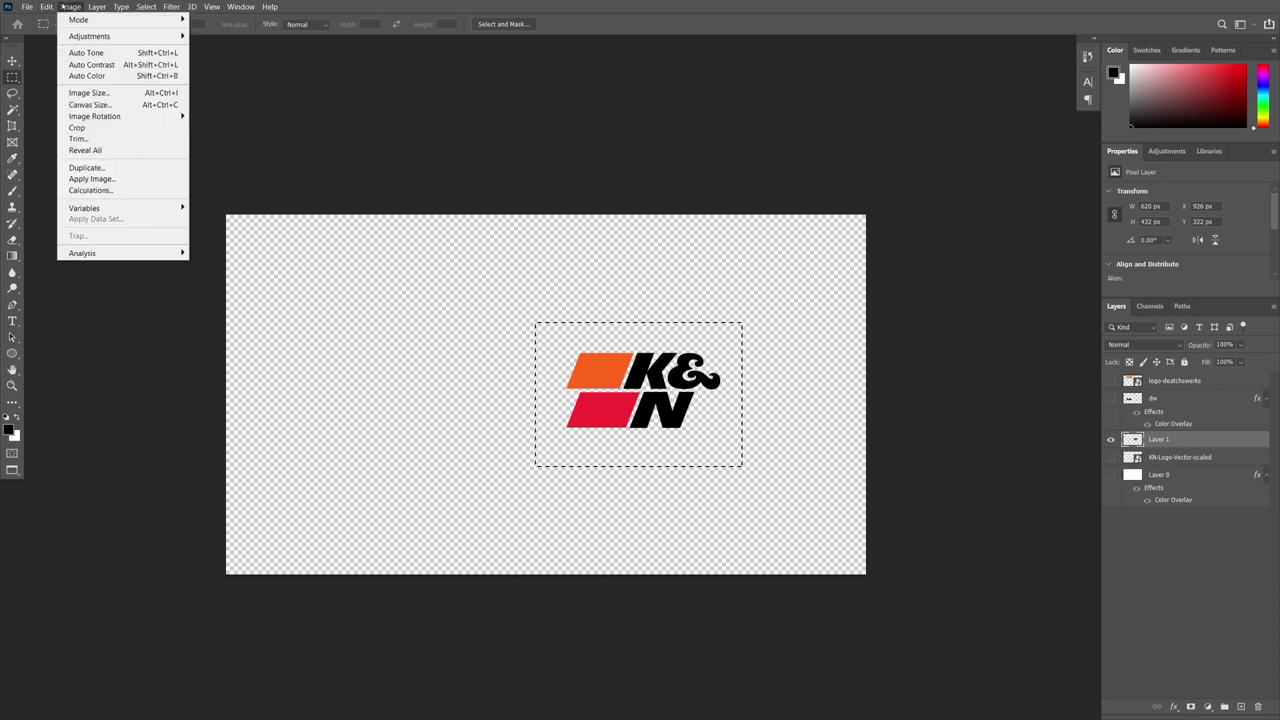
{"action": "left_click", "coordinate": [105, 129]}
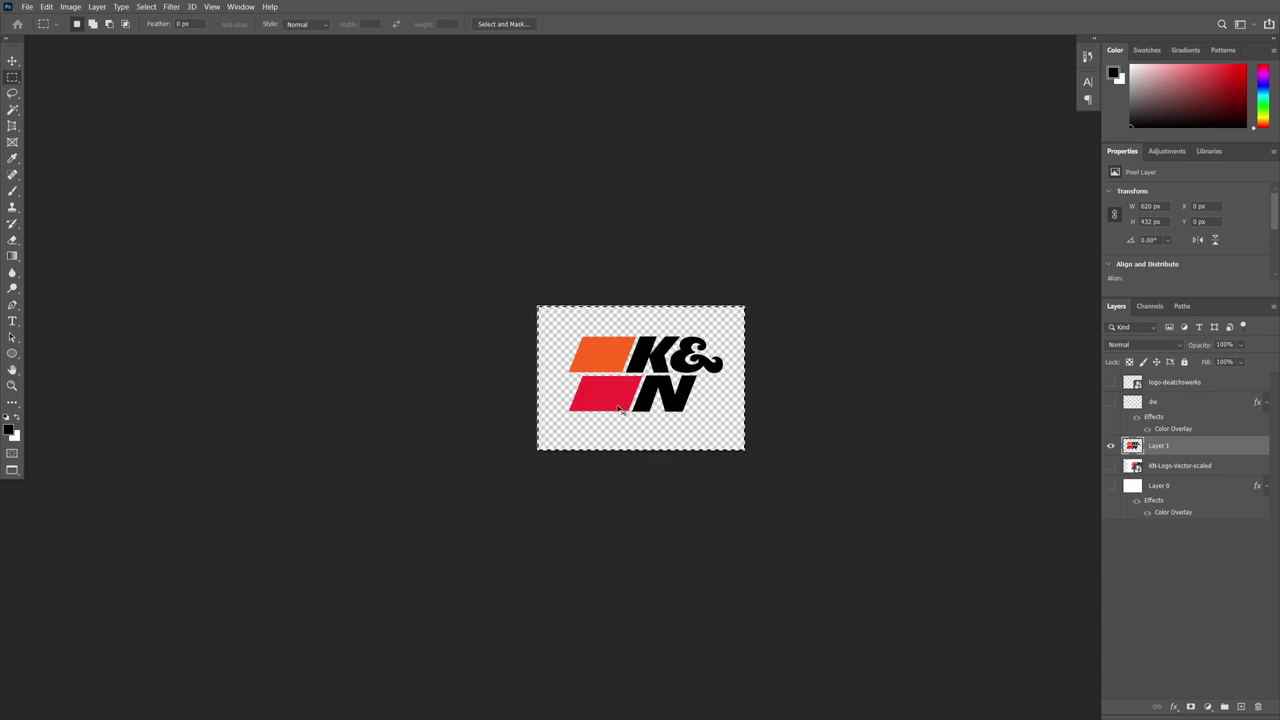
- Save the cropped K&N logo as a PNG file
{"action": "key", "text": "ctrl+shift+s"}
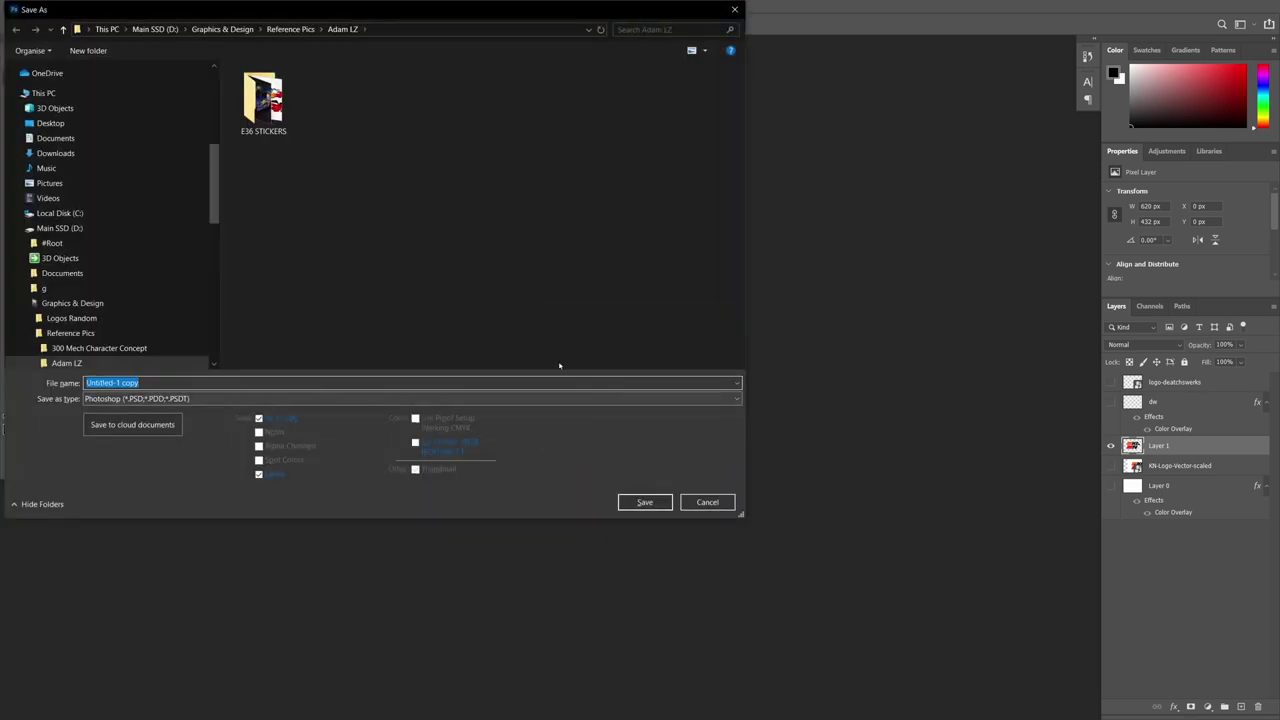
{"action": "left_click", "coordinate": [140, 398]}
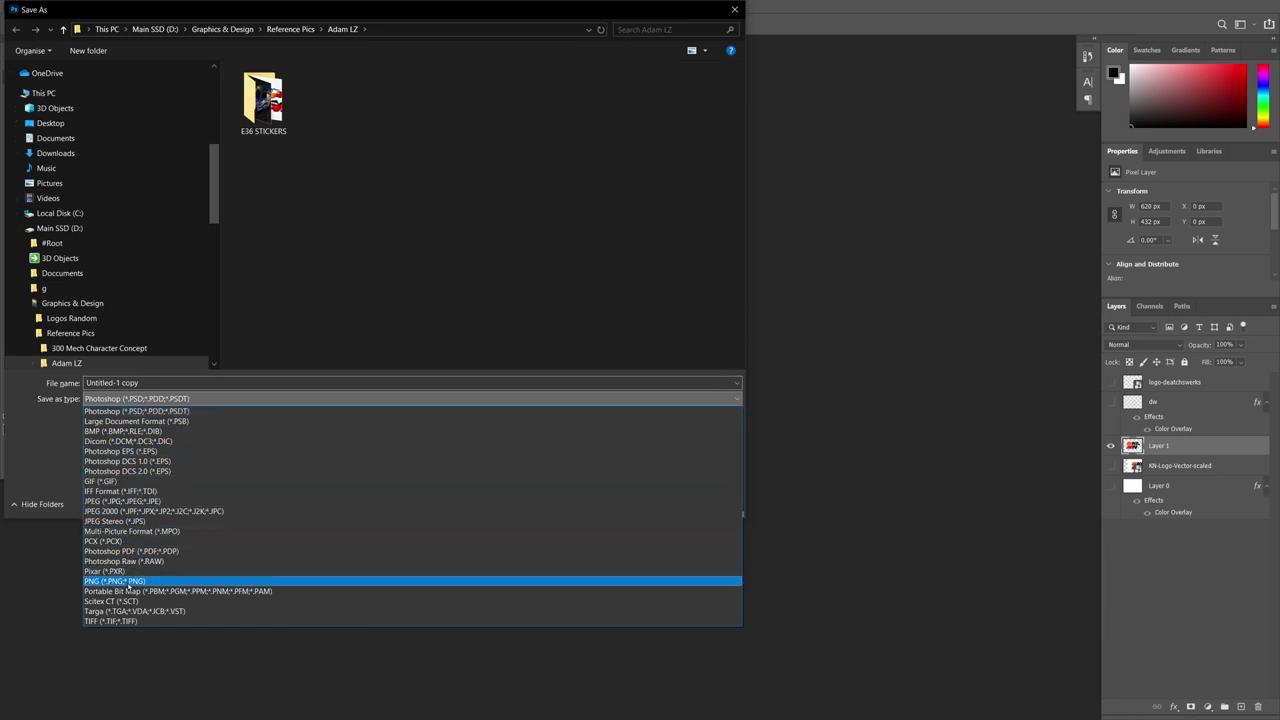
{"action": "left_click", "coordinate": [115, 581]}
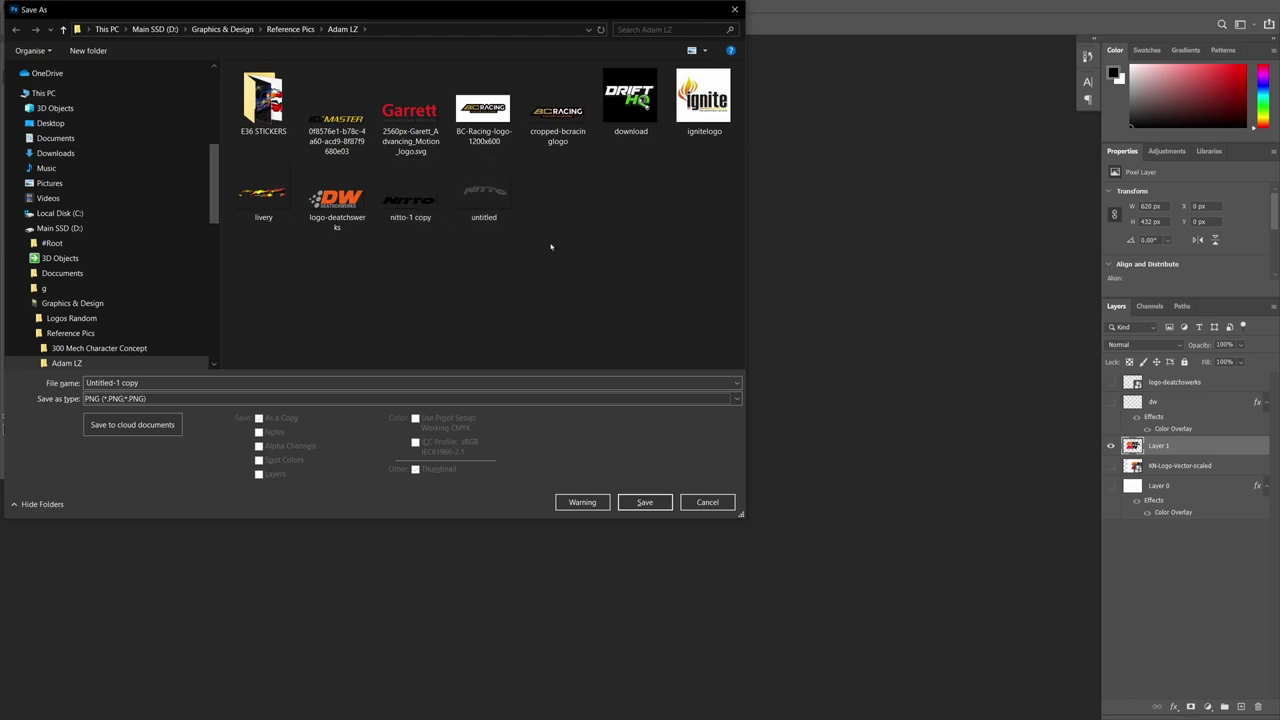
{"action": "left_click", "coordinate": [669, 503]}
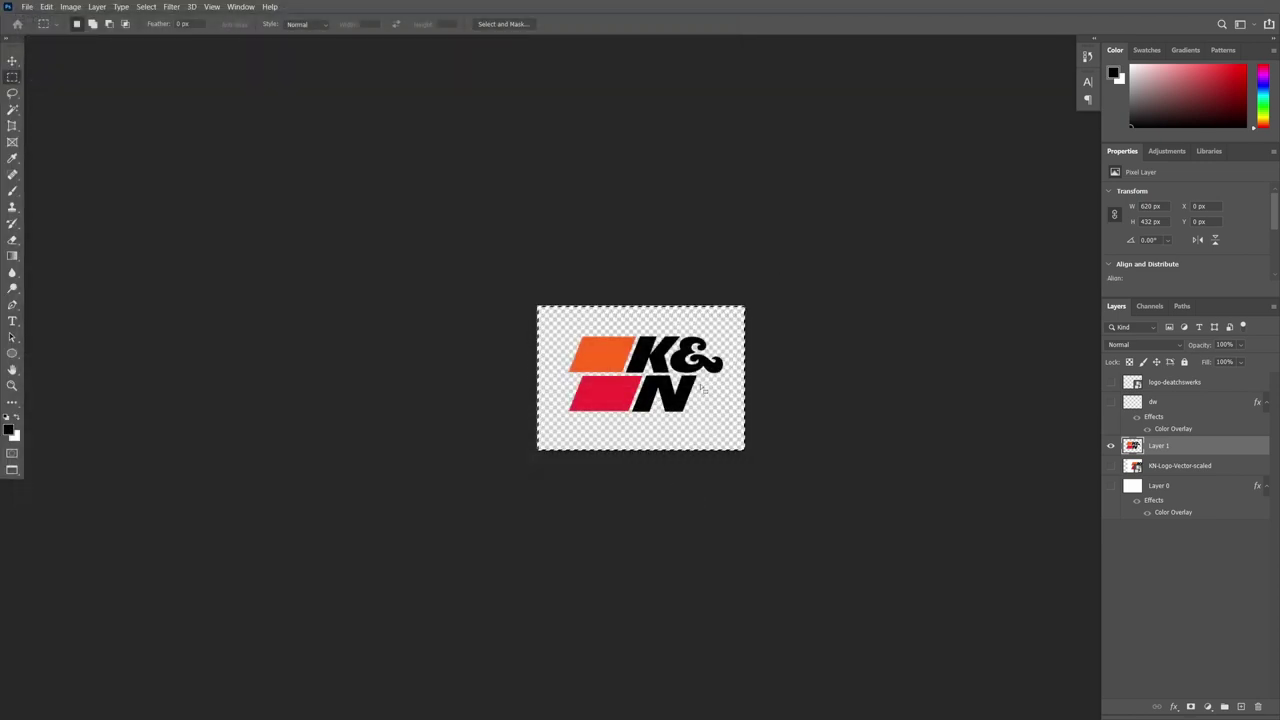
- Undo the crop, show the DW logo, hide Layer 1, deselect and make the DW layer active
{"action": "key", "text": "ctrl+z"}
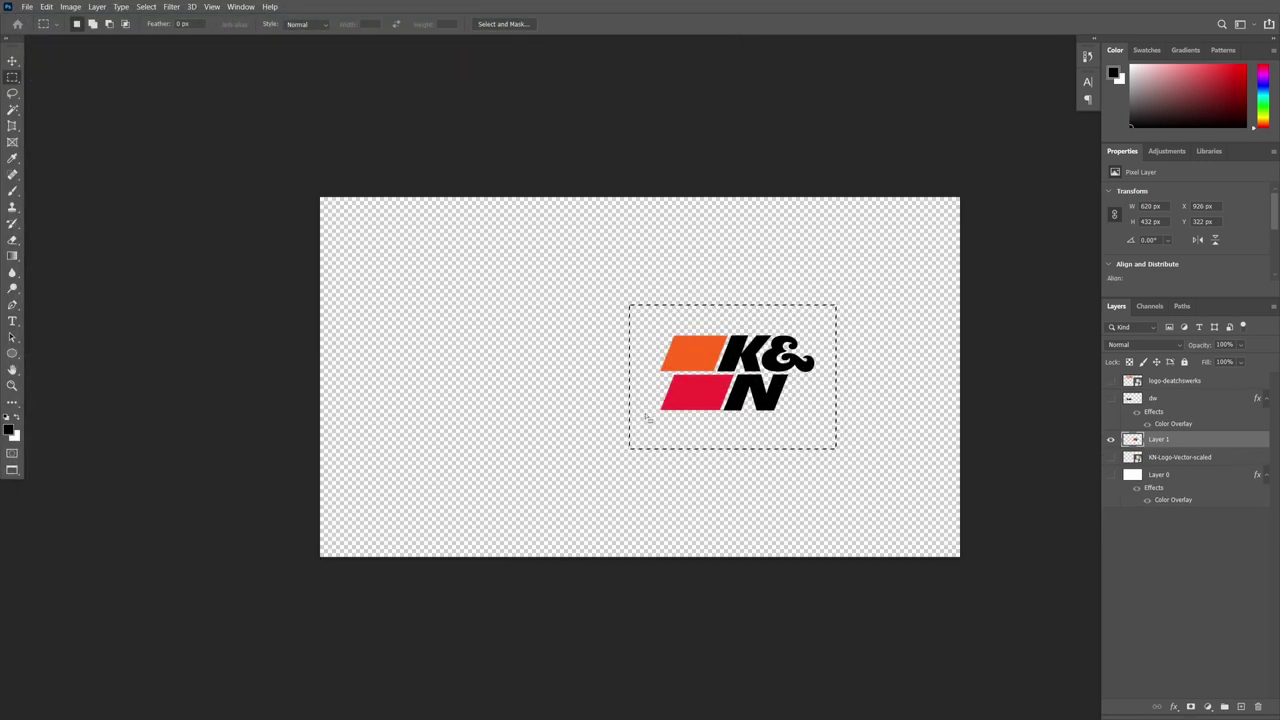
{"action": "left_click", "coordinate": [1110, 398]}
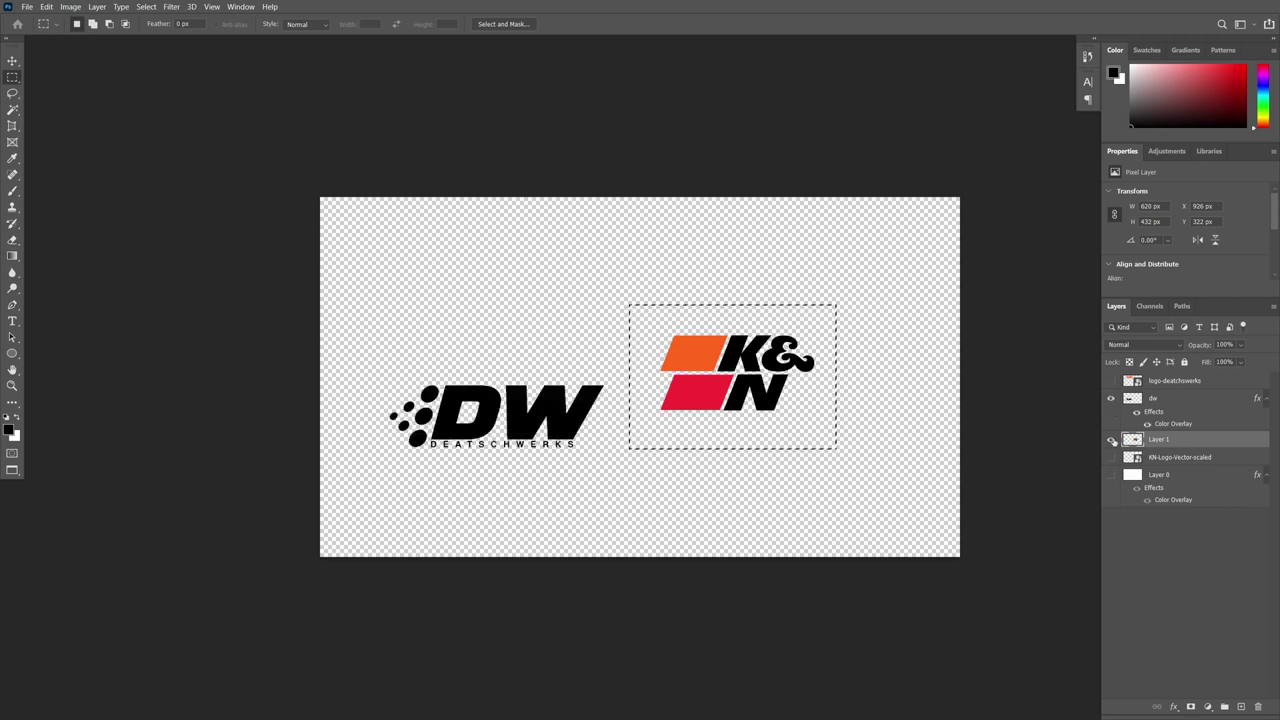
{"action": "left_click", "coordinate": [1110, 439]}
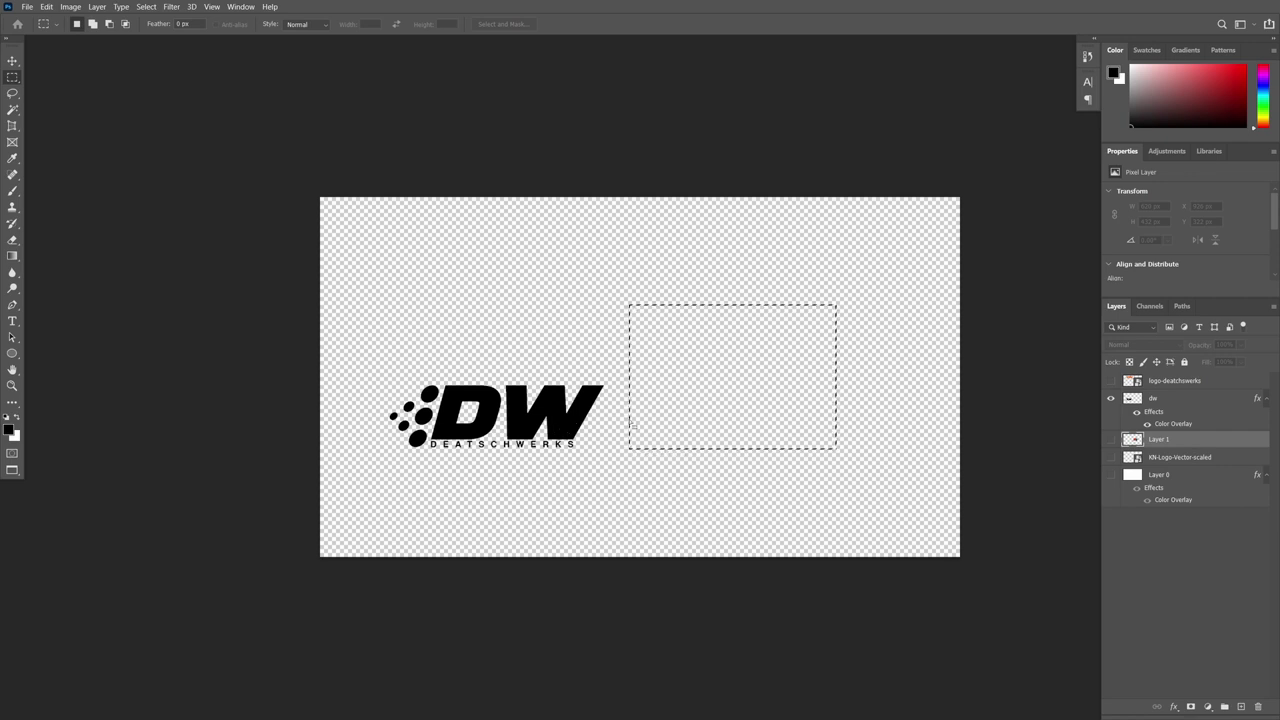
{"action": "left_click", "coordinate": [582, 437]}
{"action": "key", "text": "v"}
{"action": "left_click", "coordinate": [574, 430]}
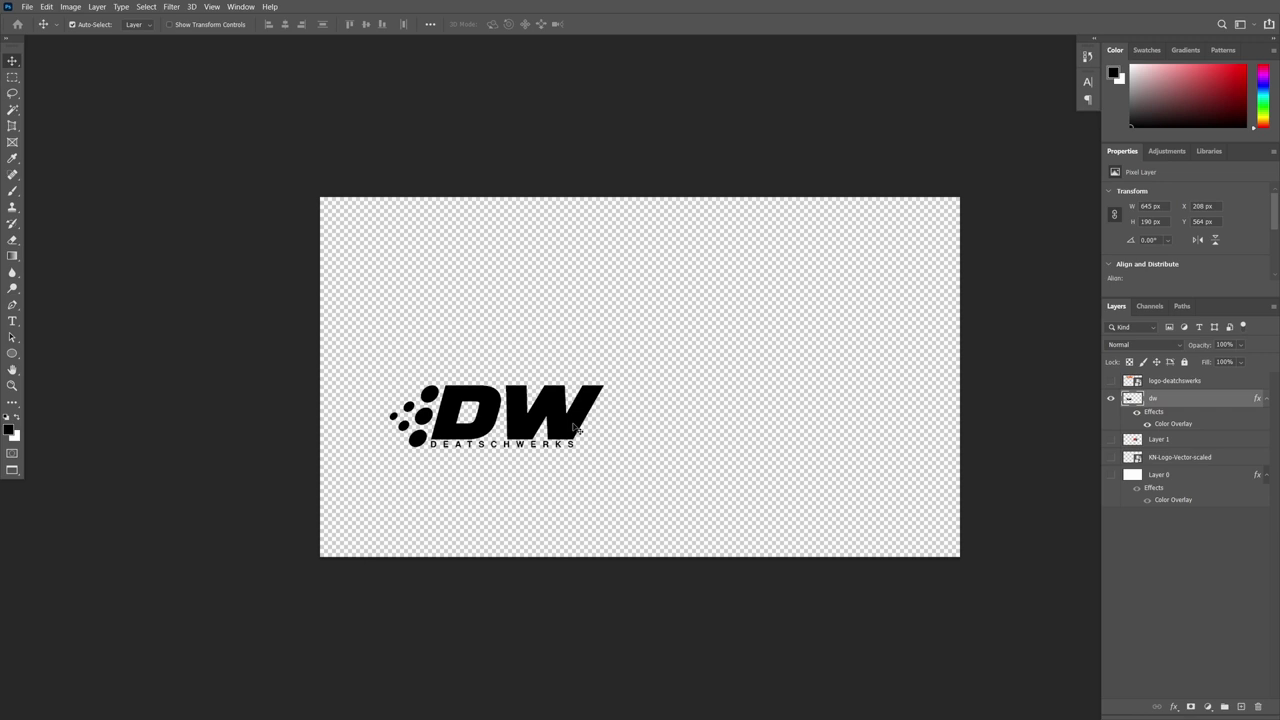
- Replace the DW logo's Color Overlay with Gradient Overlay, Stroke and a farther Drop Shadow
{"action": "double_click", "coordinate": [1187, 404]}
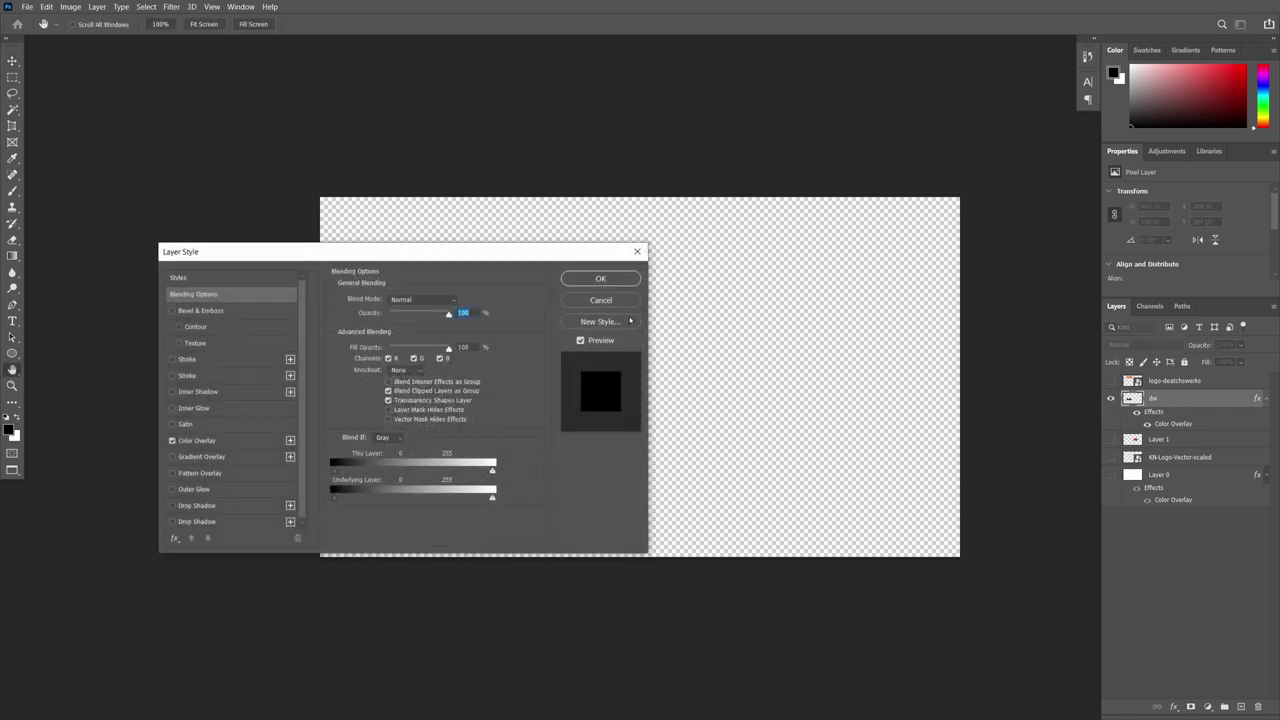
{"action": "left_click_drag", "start_coordinate": [477, 254], "coordinate": [945, 185]}
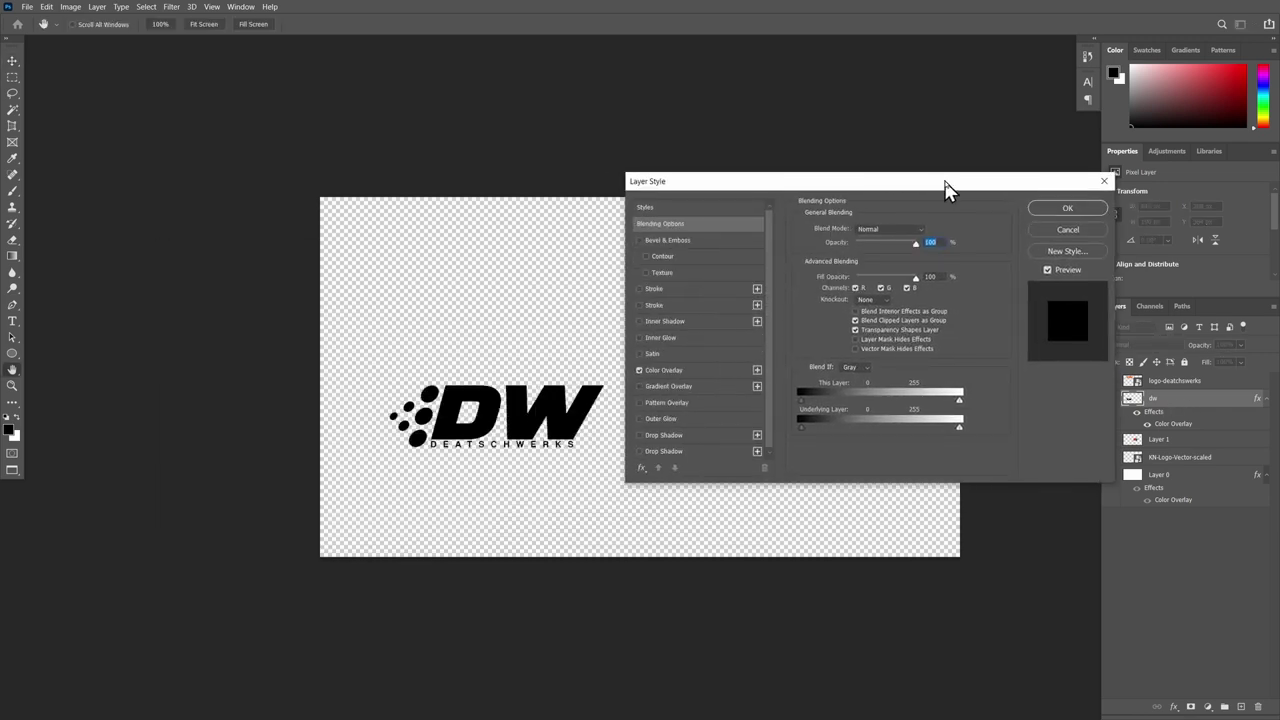
{"action": "left_click", "coordinate": [639, 386]}
{"action": "left_click", "coordinate": [640, 371]}
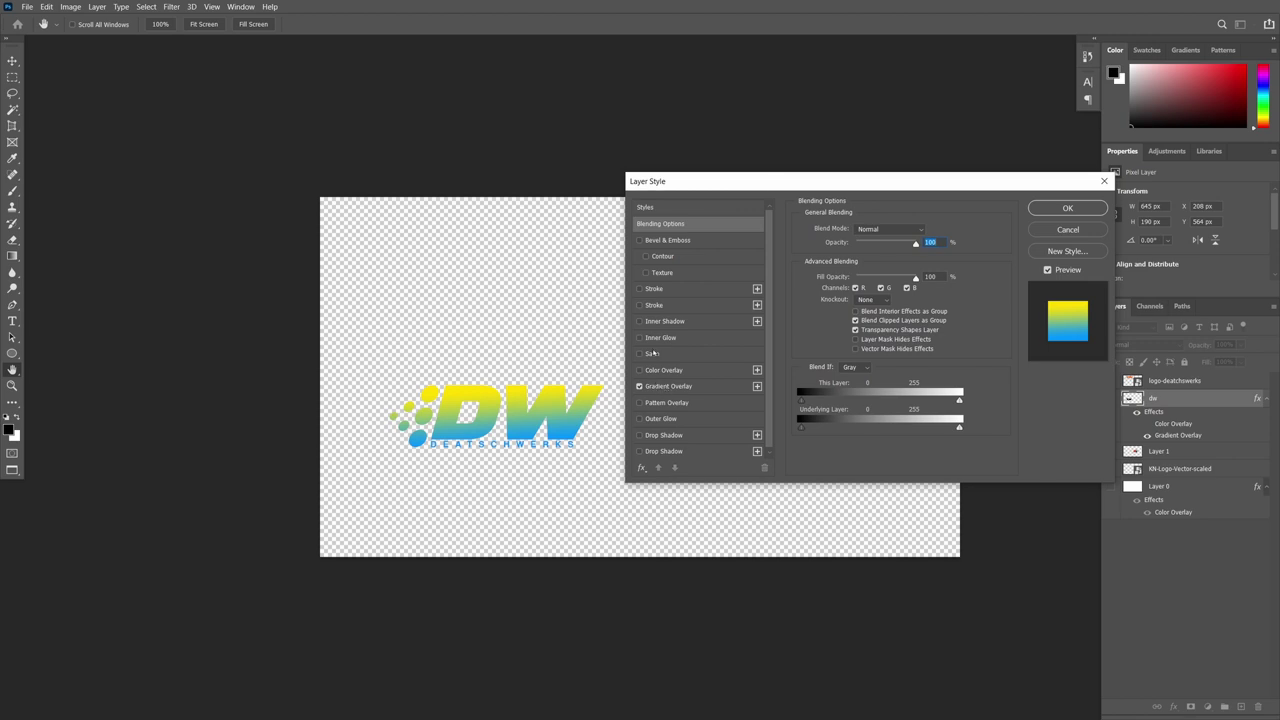
{"action": "left_click", "coordinate": [639, 288]}
{"action": "left_click", "coordinate": [654, 289]}
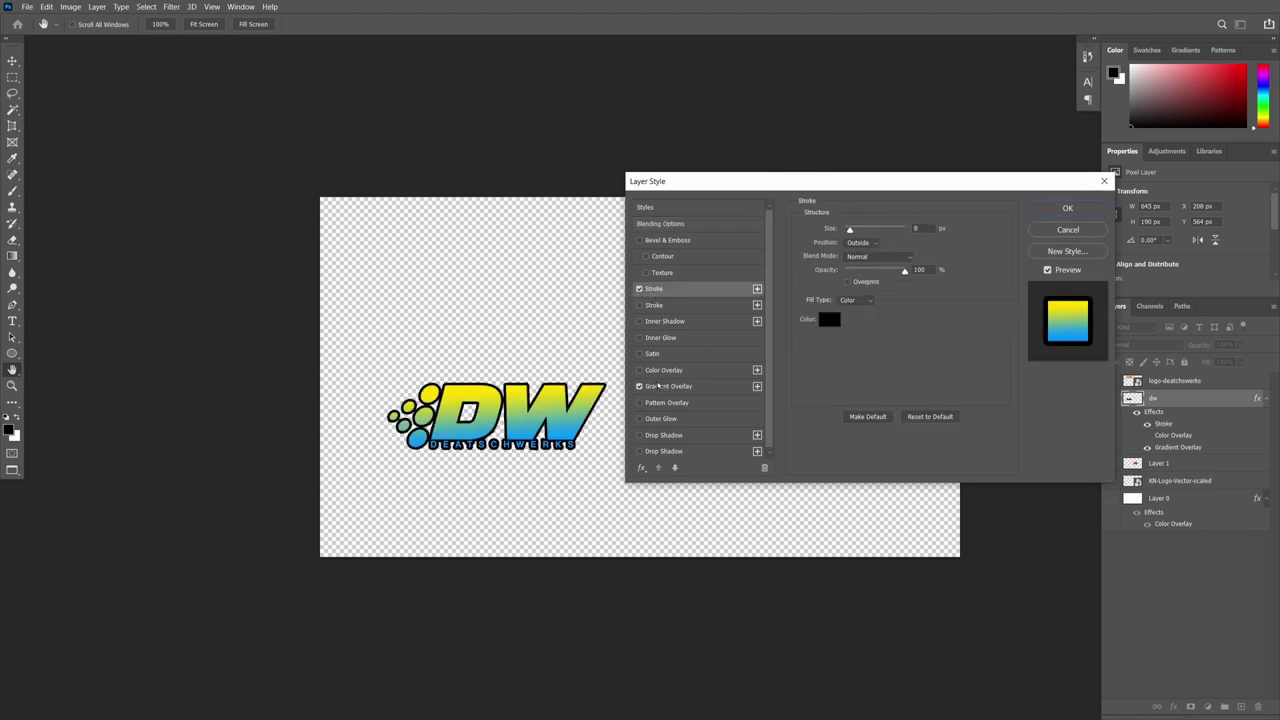
{"action": "left_click", "coordinate": [640, 435]}
{"action": "left_click", "coordinate": [664, 435]}
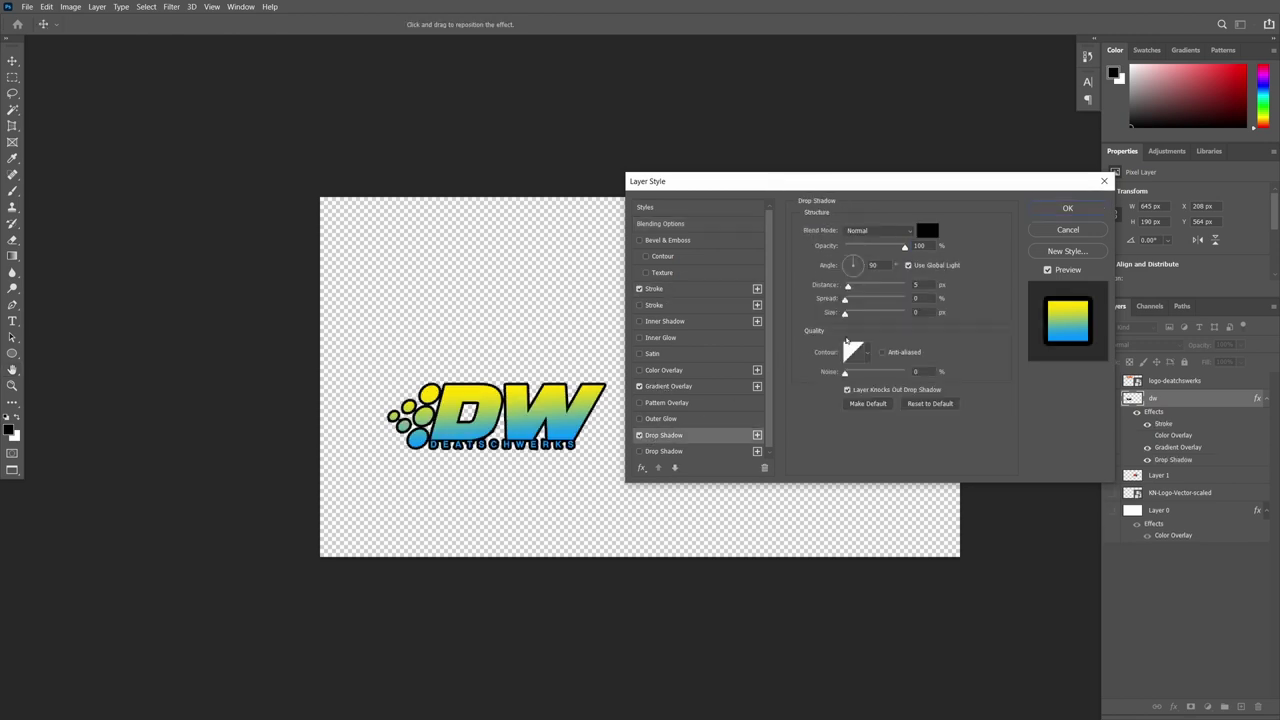
{"action": "left_click_drag", "start_coordinate": [846, 287], "coordinate": [871, 288]}
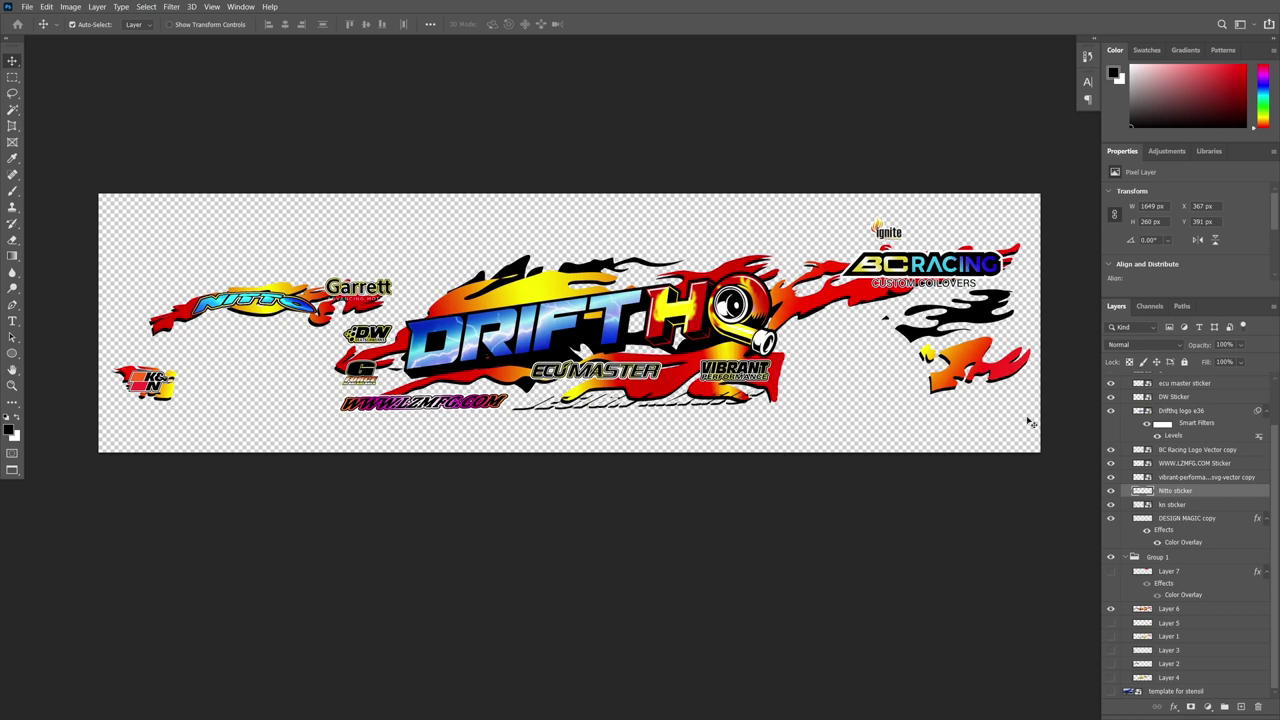
- Show and then hide the 'template for stencil' car template layer
{"action": "left_click", "coordinate": [1110, 691]}
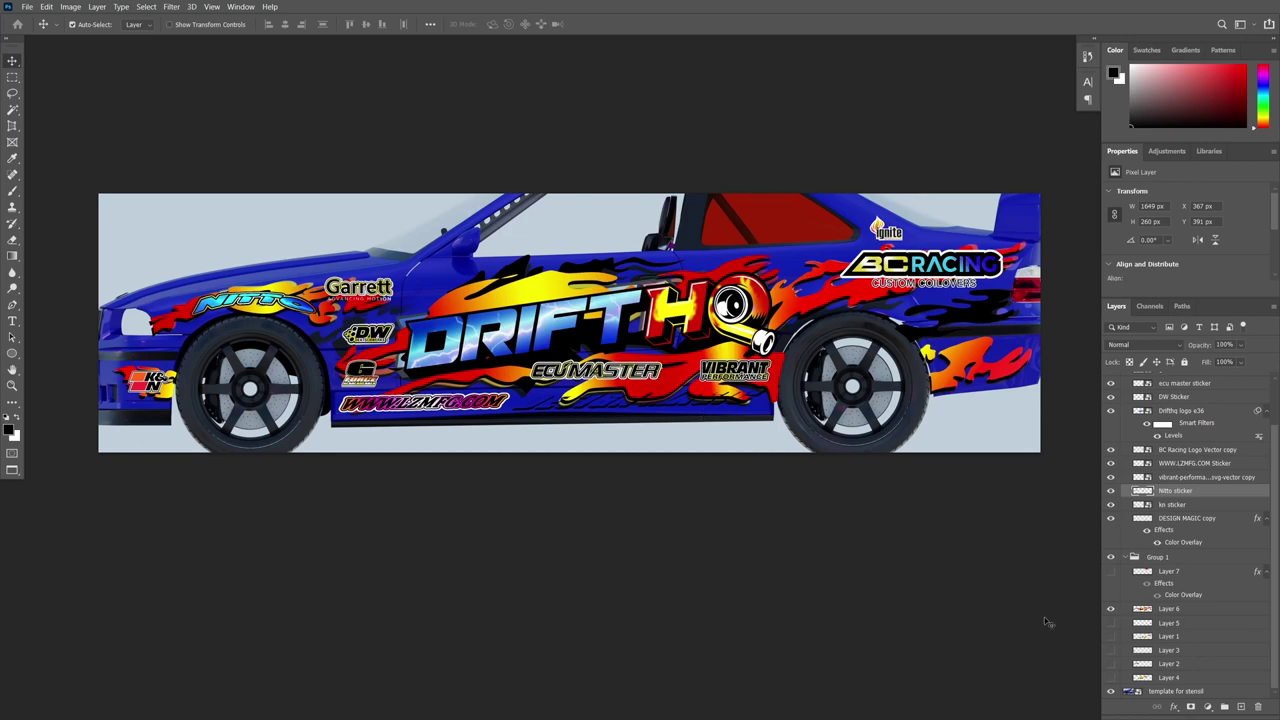
{"action": "left_click", "coordinate": [1110, 691]}
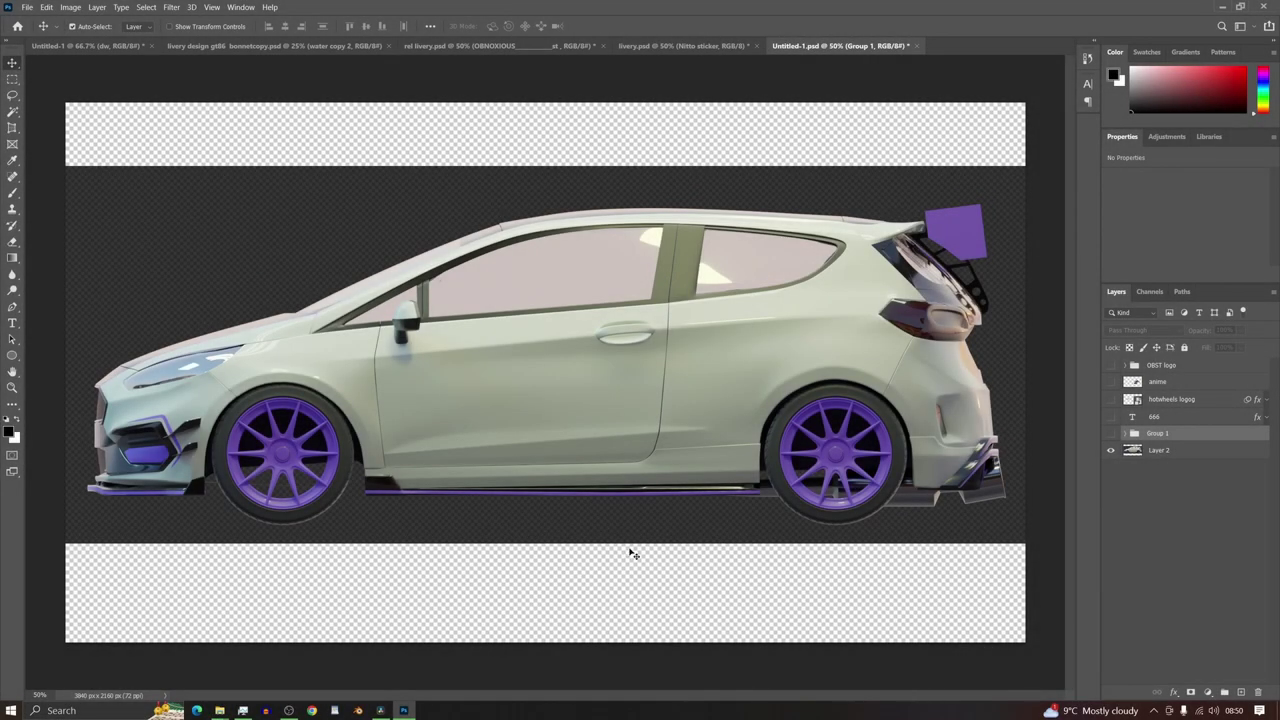
- Make Group 1, the anime layer and the OBST logo group visible on the hatchback
{"action": "left_click", "coordinate": [1110, 433]}
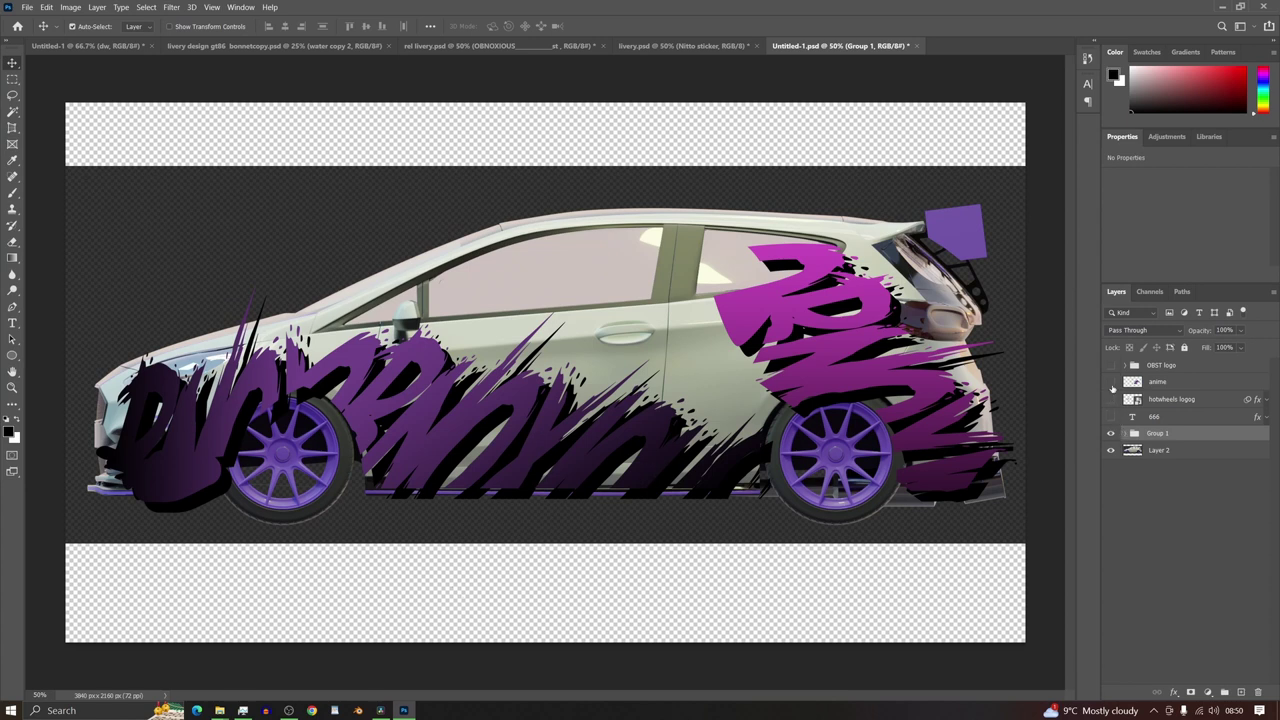
{"action": "left_click", "coordinate": [1110, 382]}
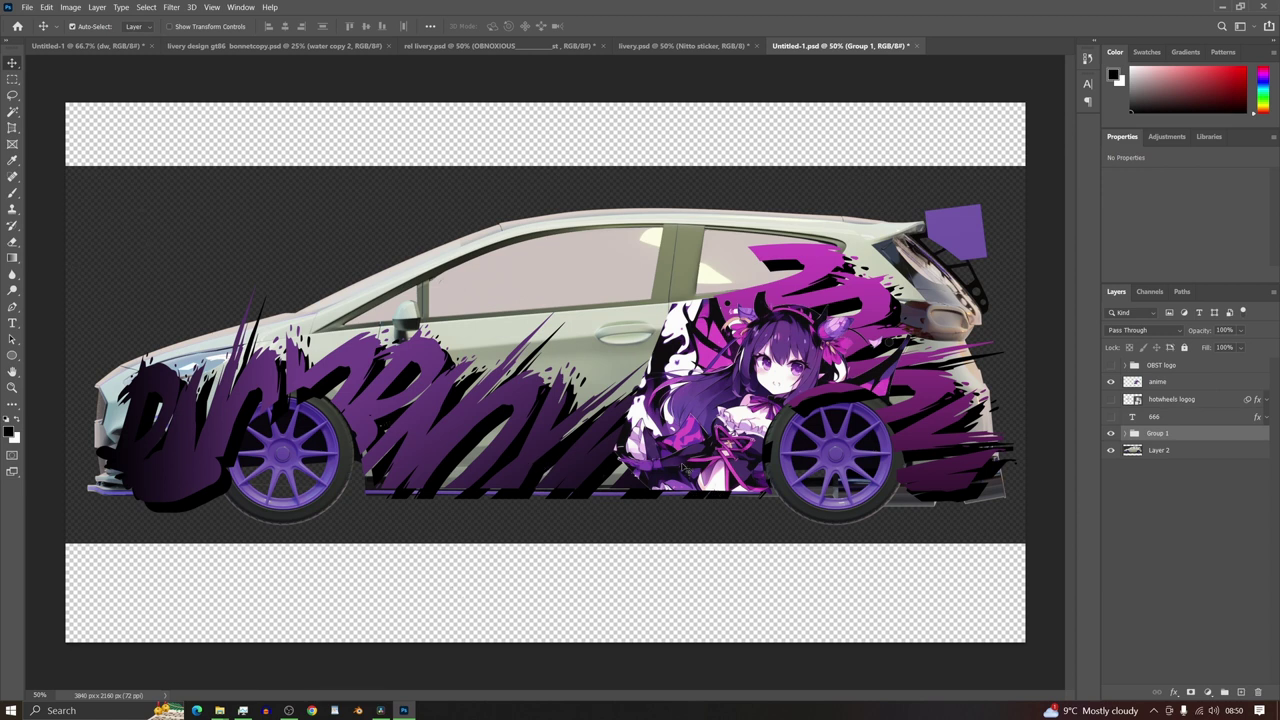
{"action": "left_click", "coordinate": [1110, 366]}
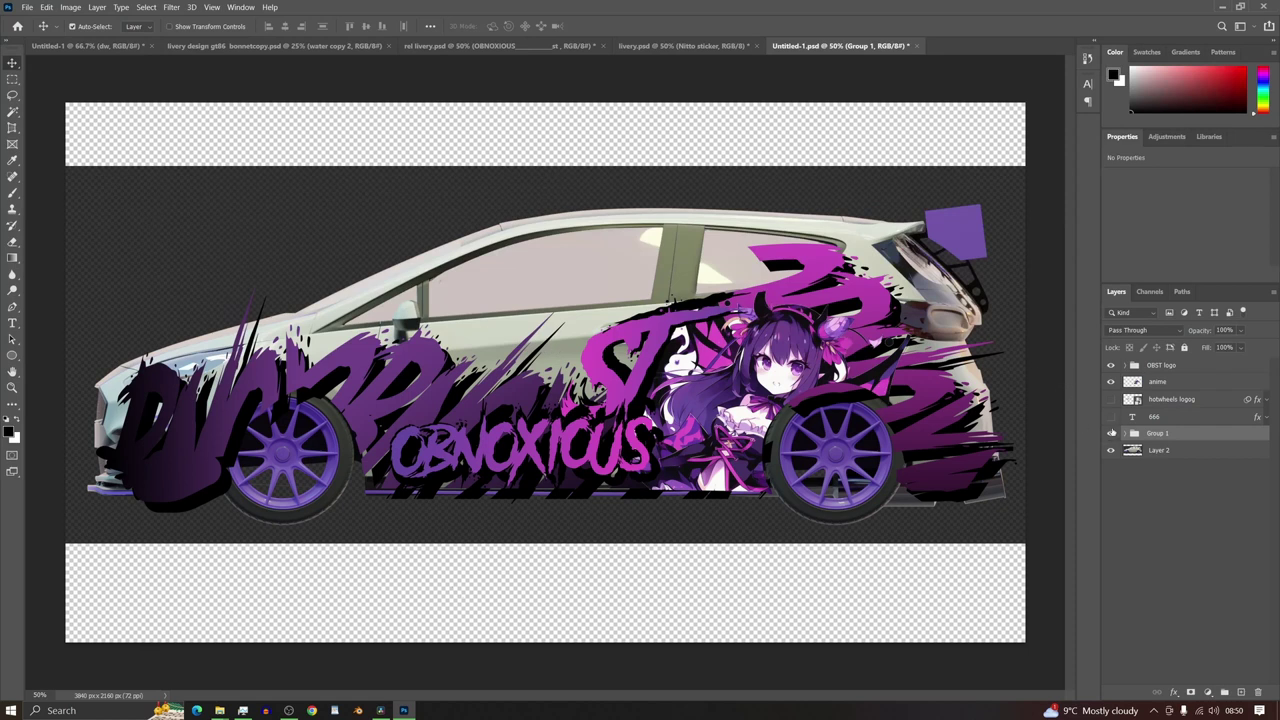
- Make the 666 text layer and the hotwheels logog layer visible
{"action": "left_click", "coordinate": [1110, 416]}
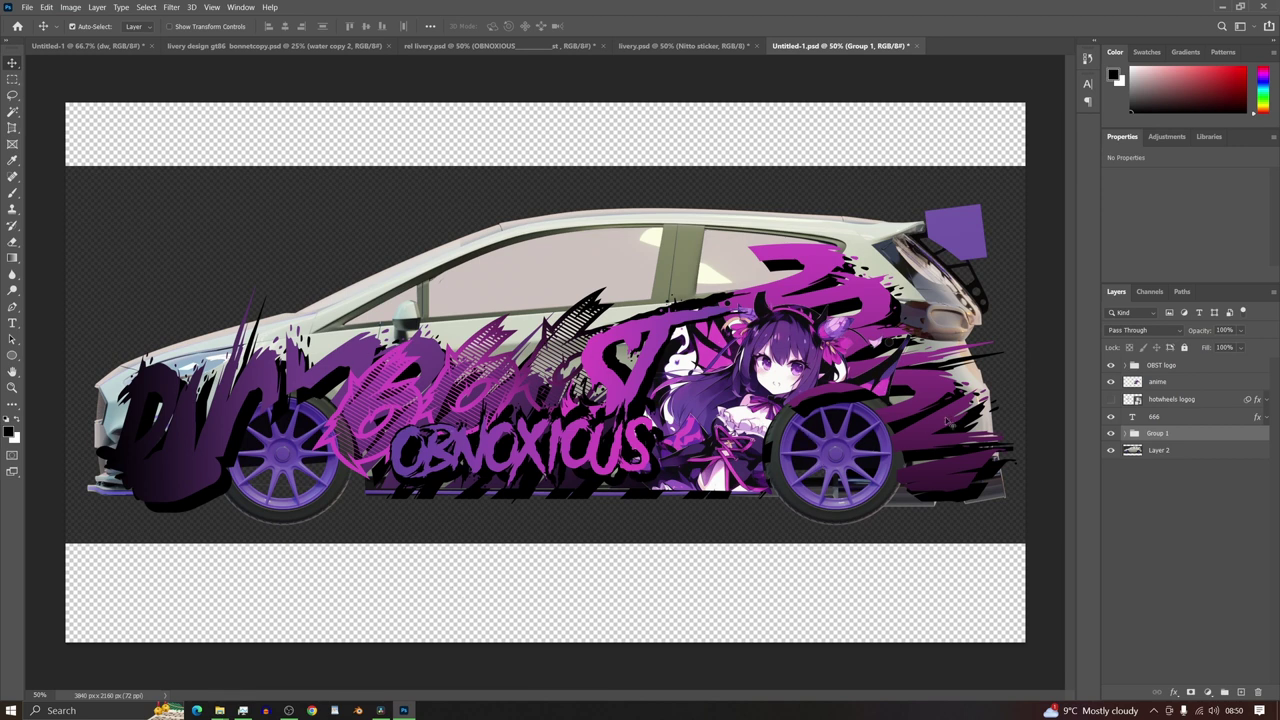
{"action": "left_click", "coordinate": [1110, 399]}
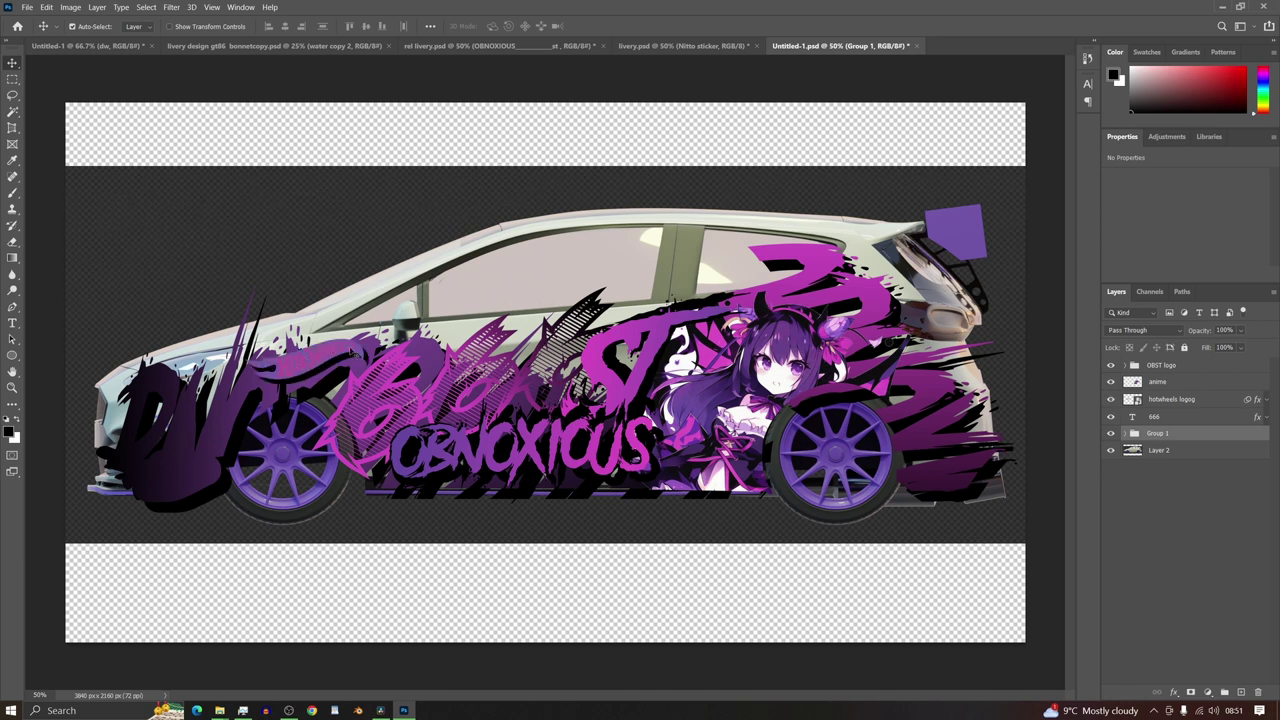